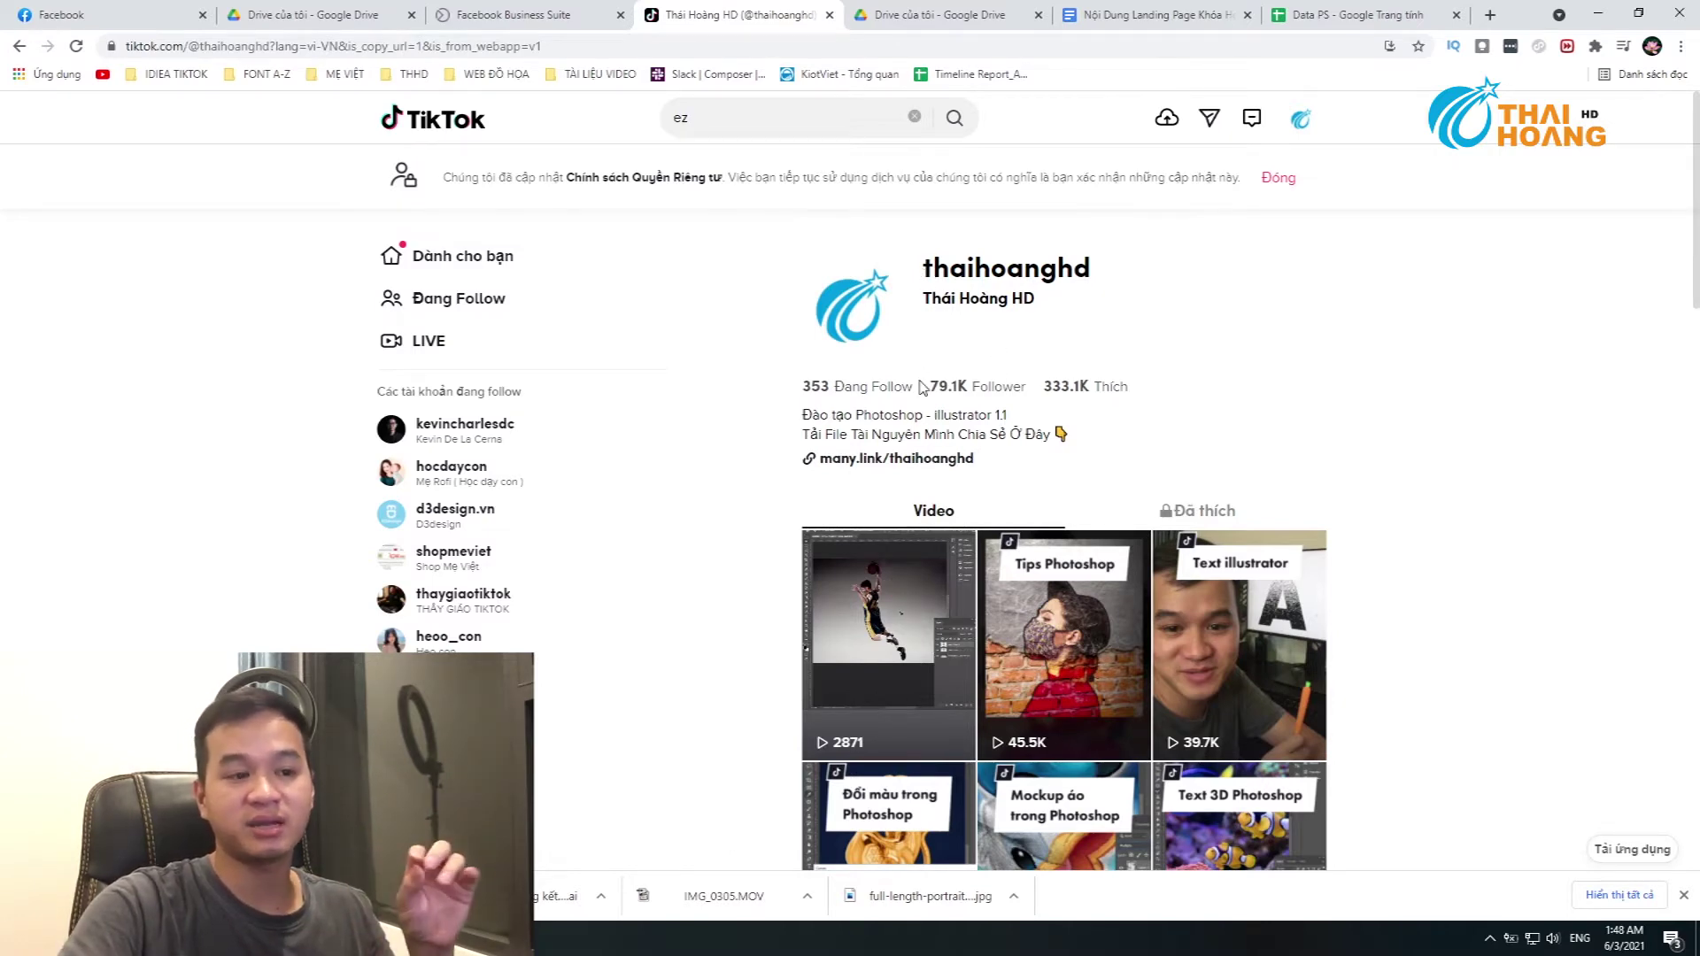
Scroll past the TikTok channel page to the cracked brick-wall image in Photoshop.
scroll(790, 514, "down", 1)
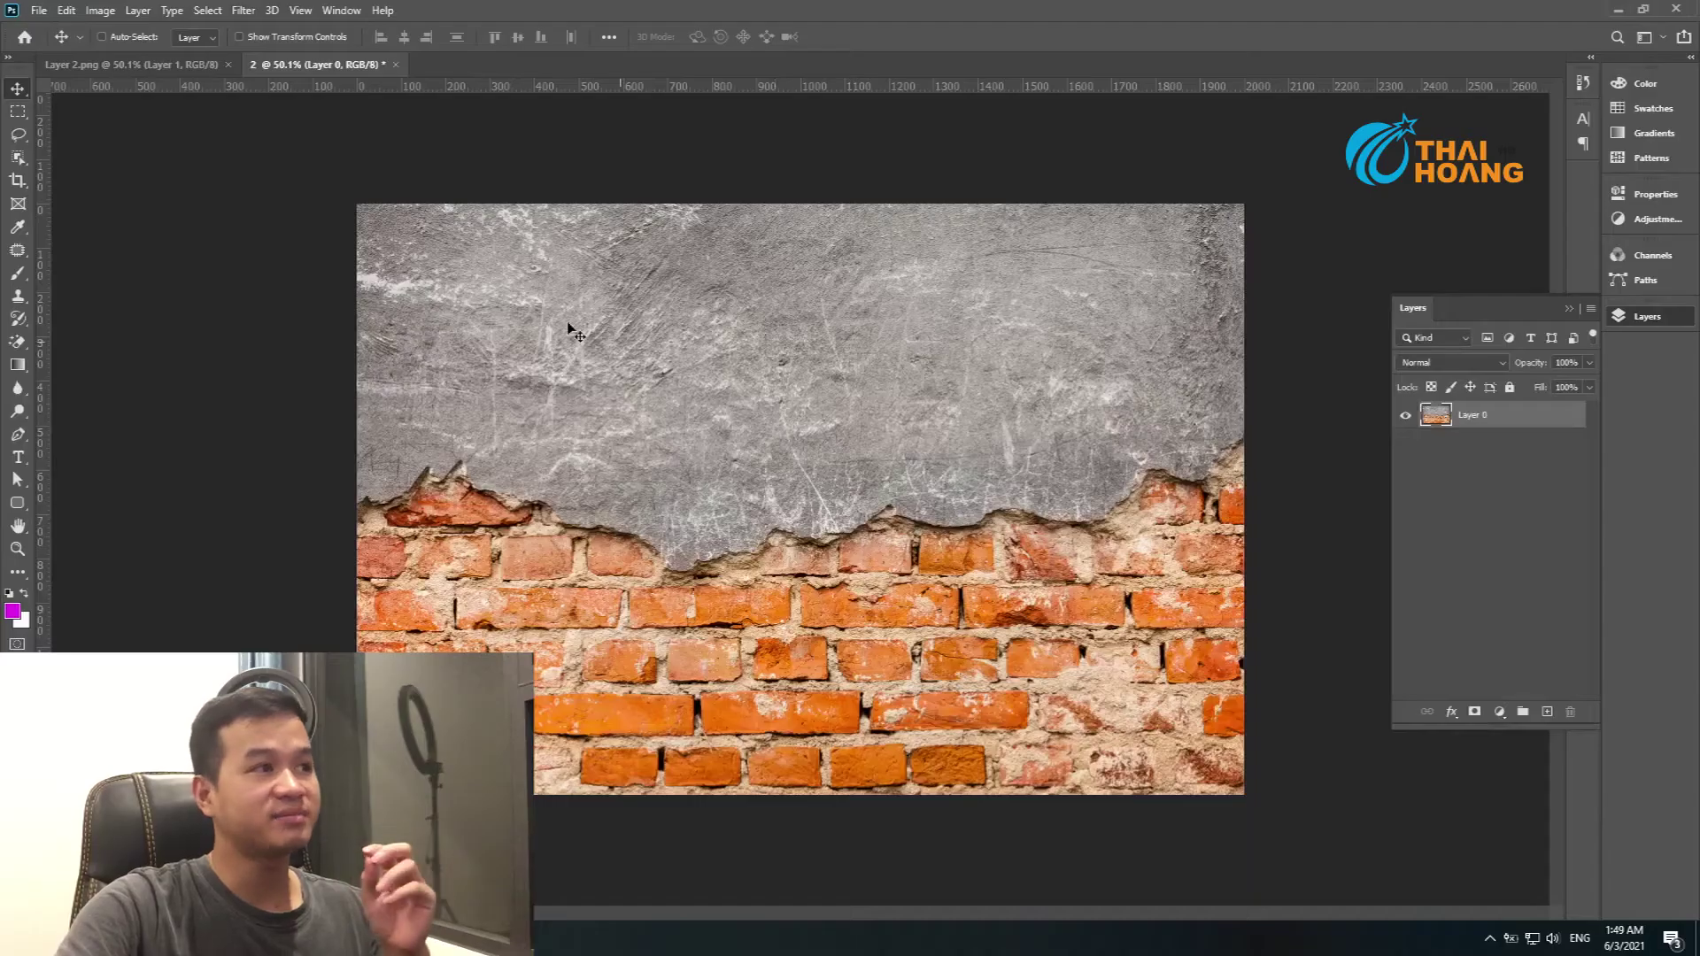
left_click(131, 64)
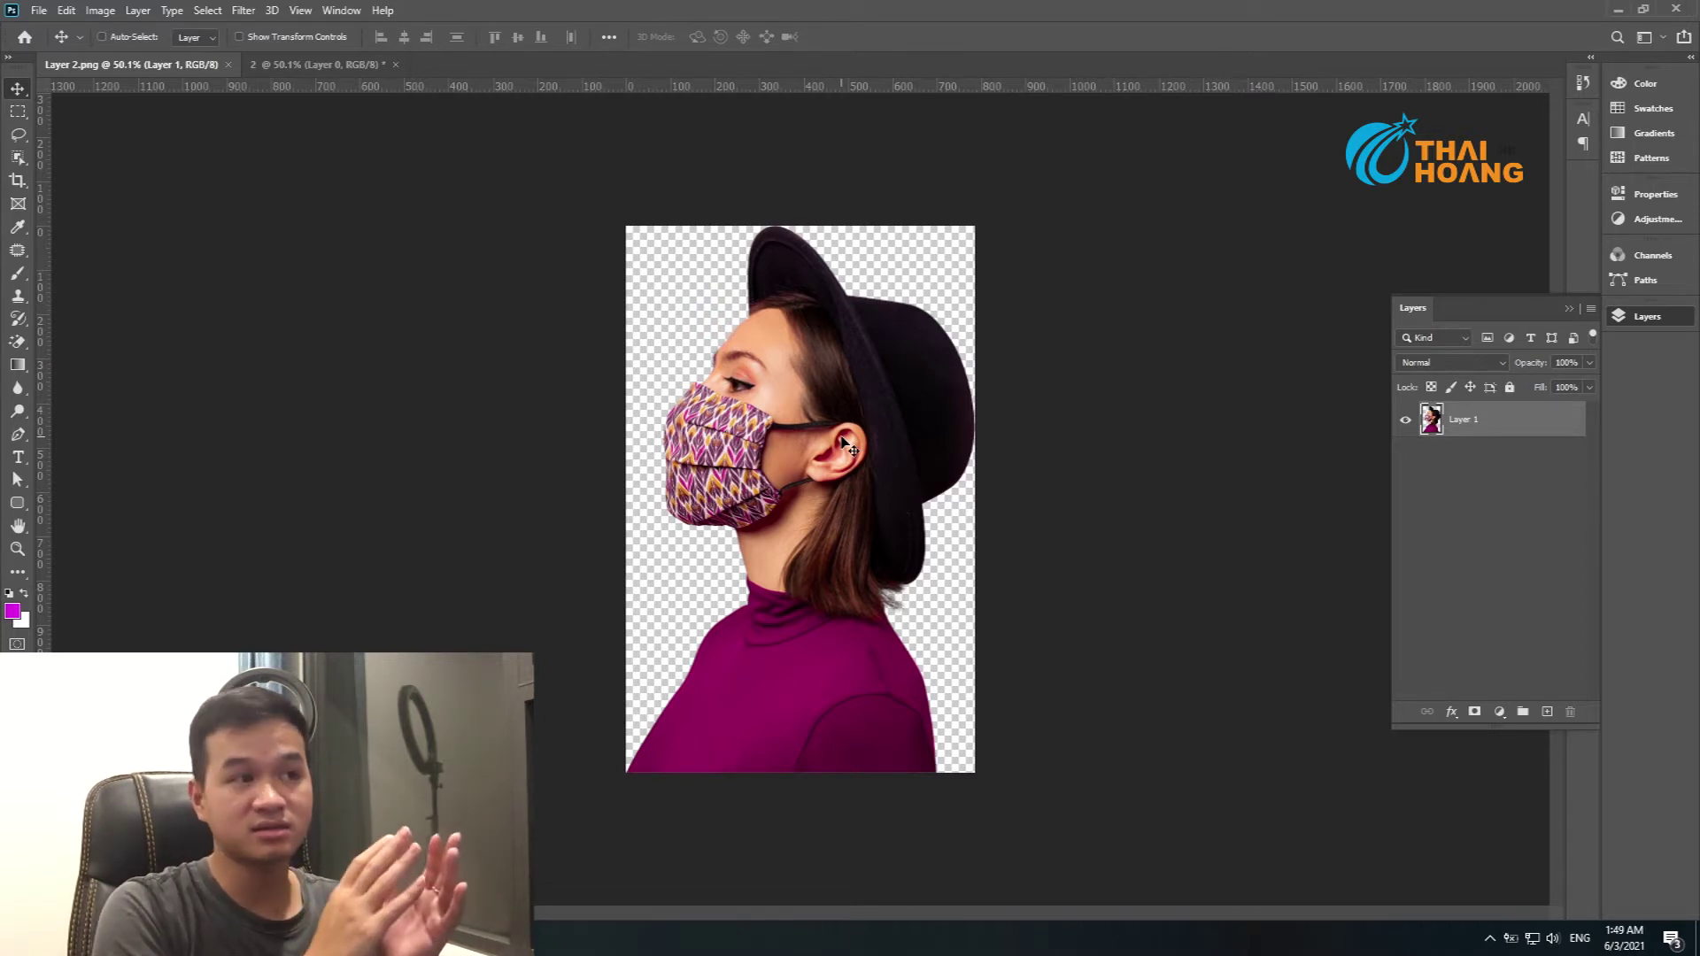
left_click(318, 66)
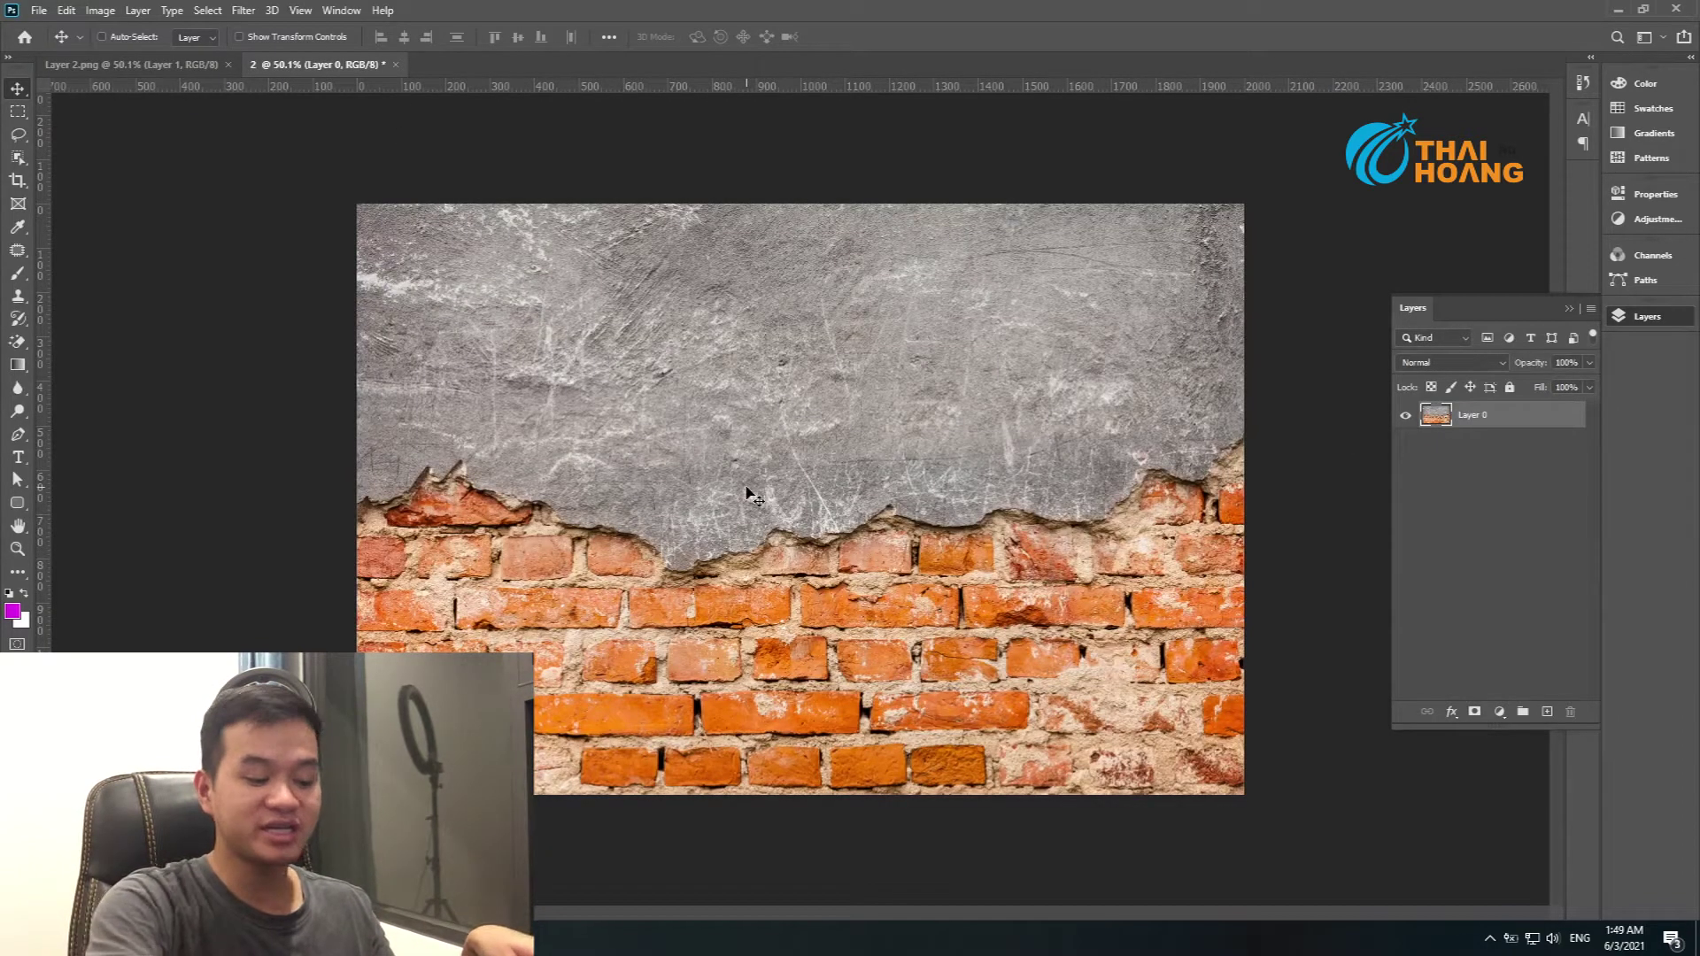
key("ctrl+j")
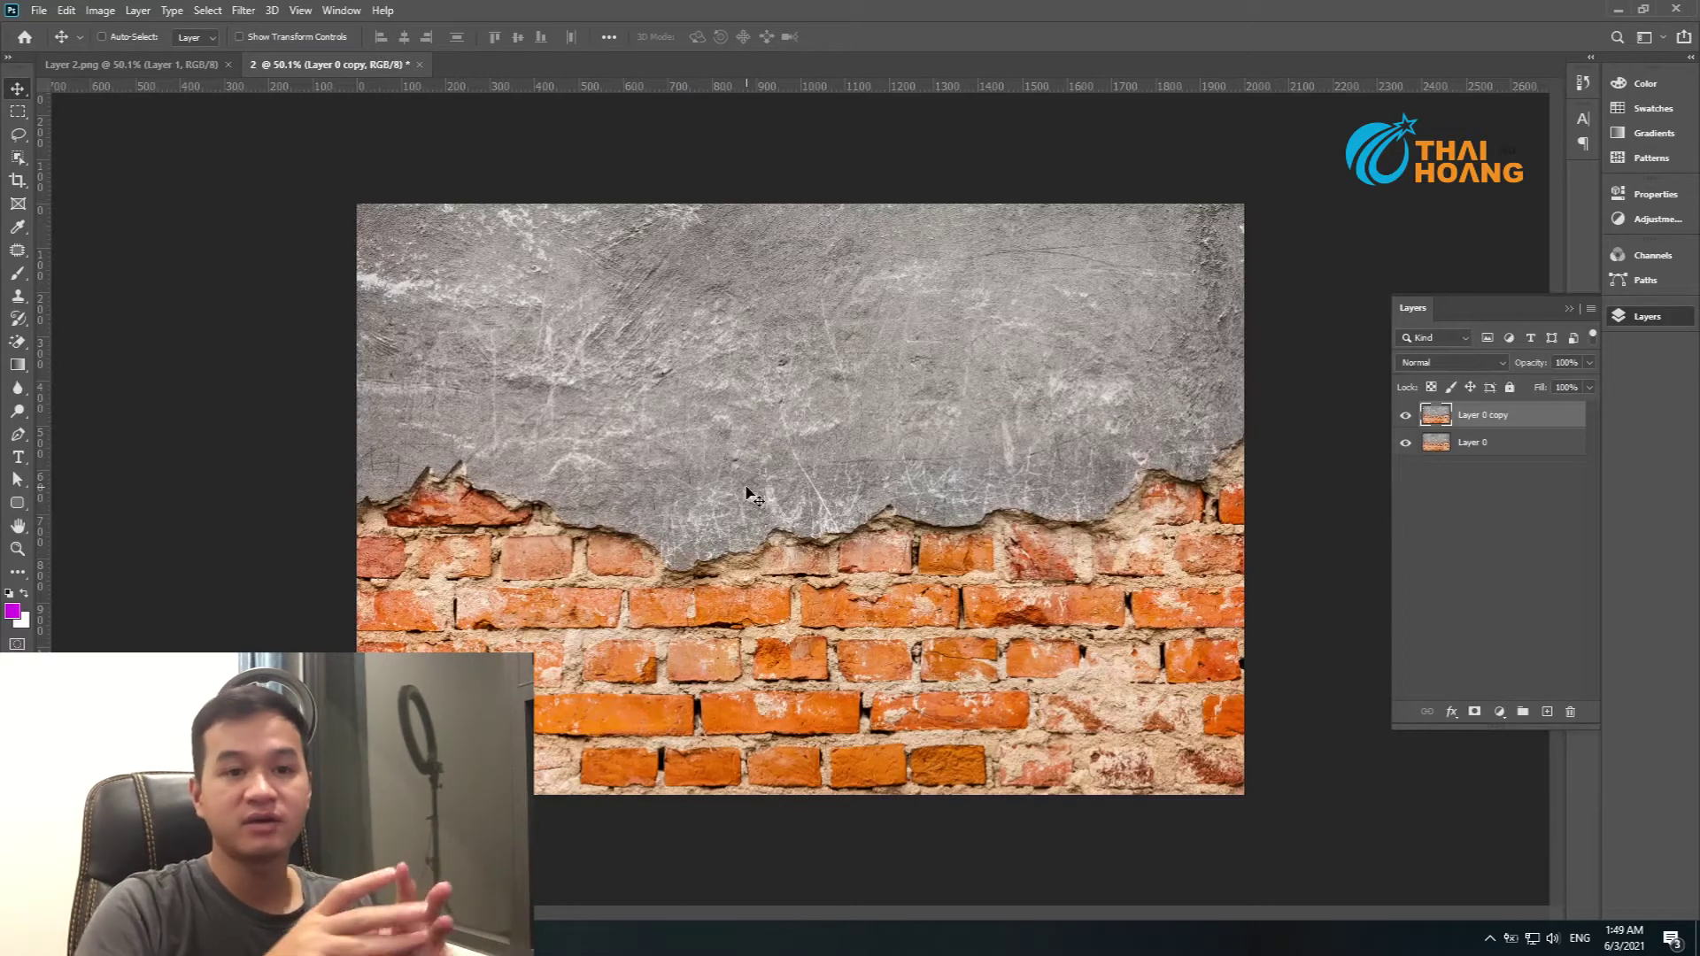
Duplicate the wall layer, desaturate it, and boost contrast with Levels at about 37 and 242.
key("ctrl")
key("ctrl+shift+u")
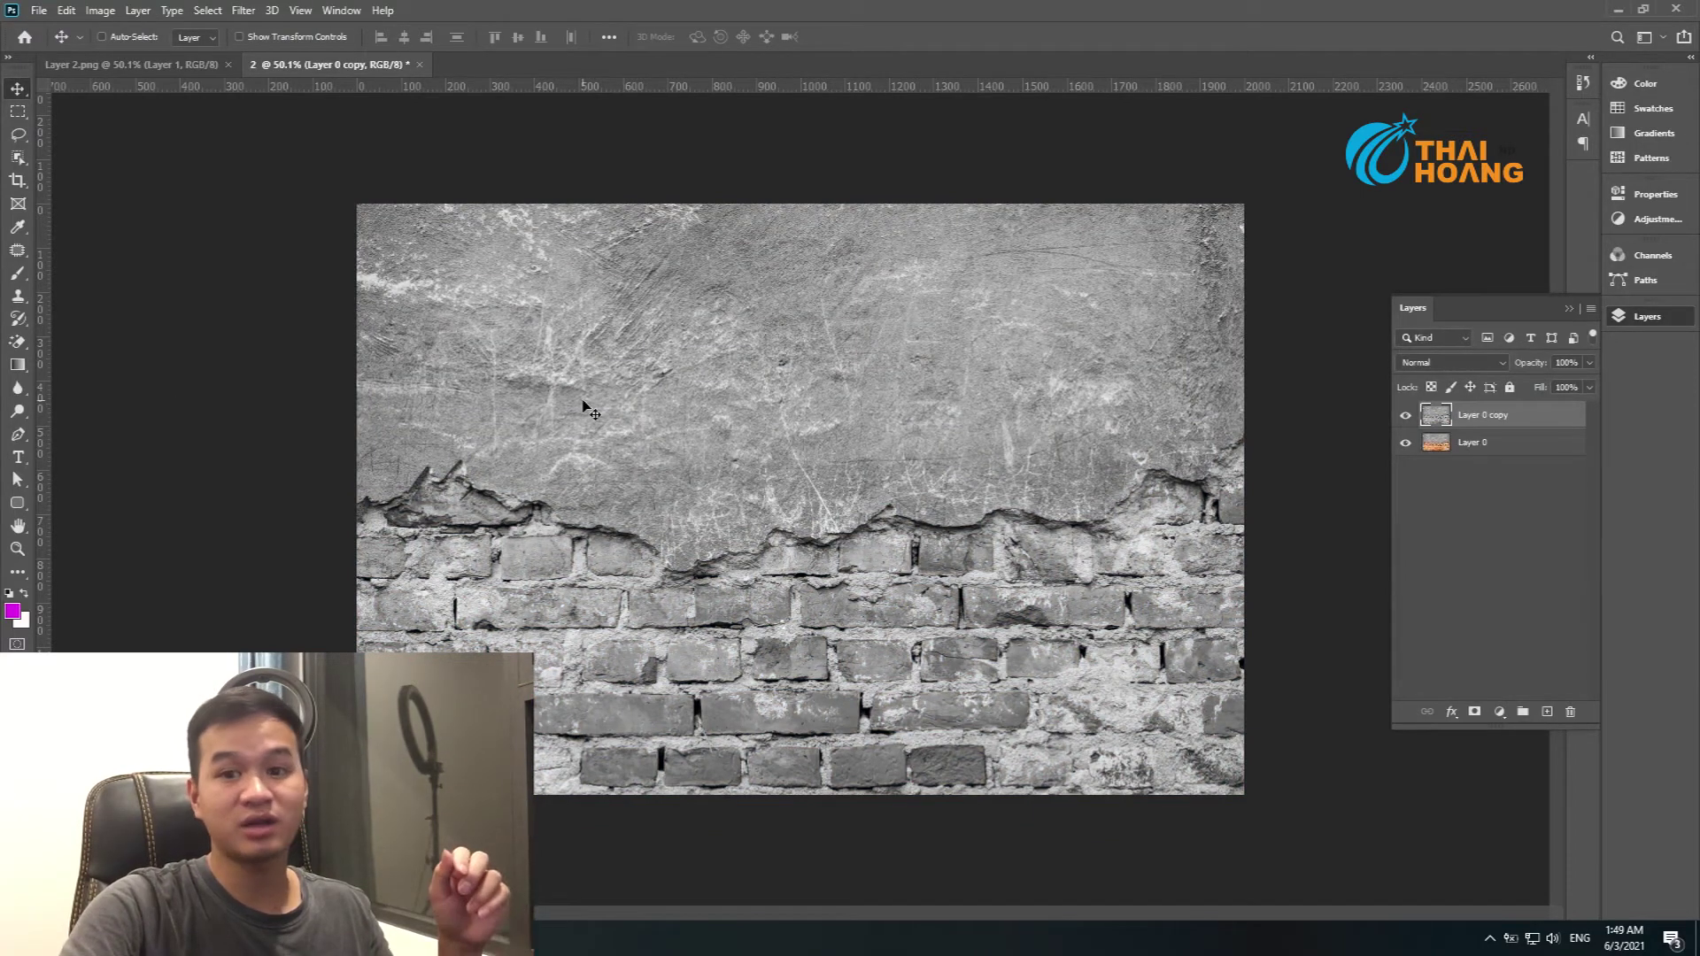
left_click(100, 10)
mouse_move(127, 56)
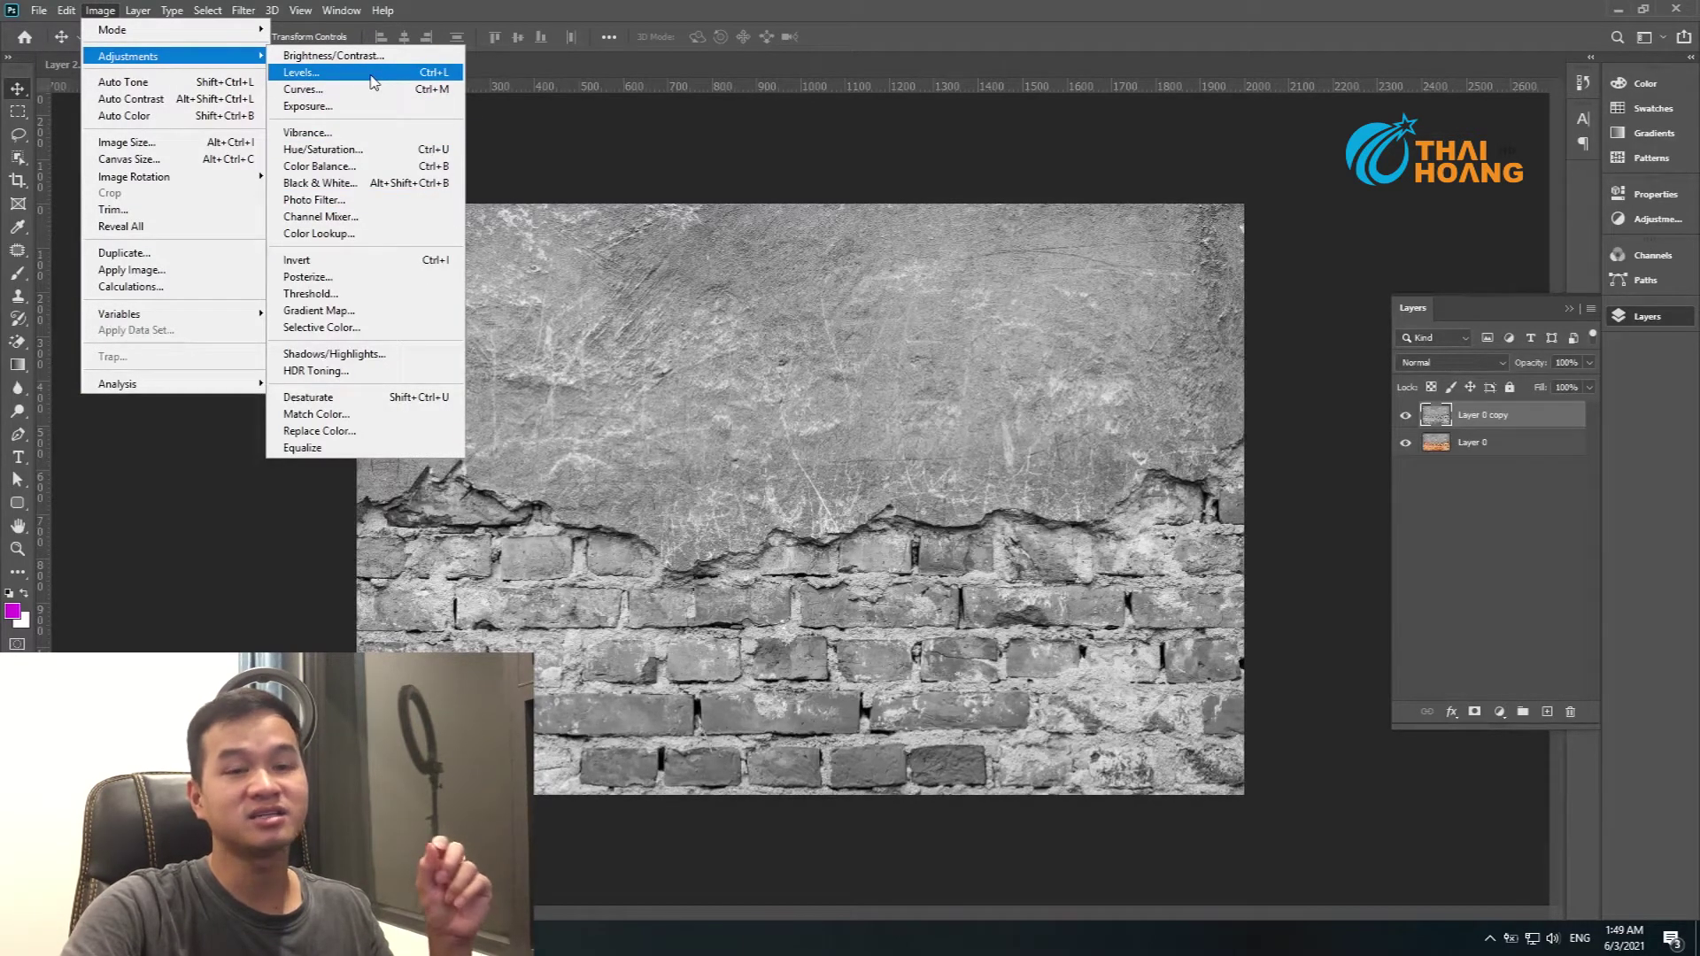
left_click(371, 75)
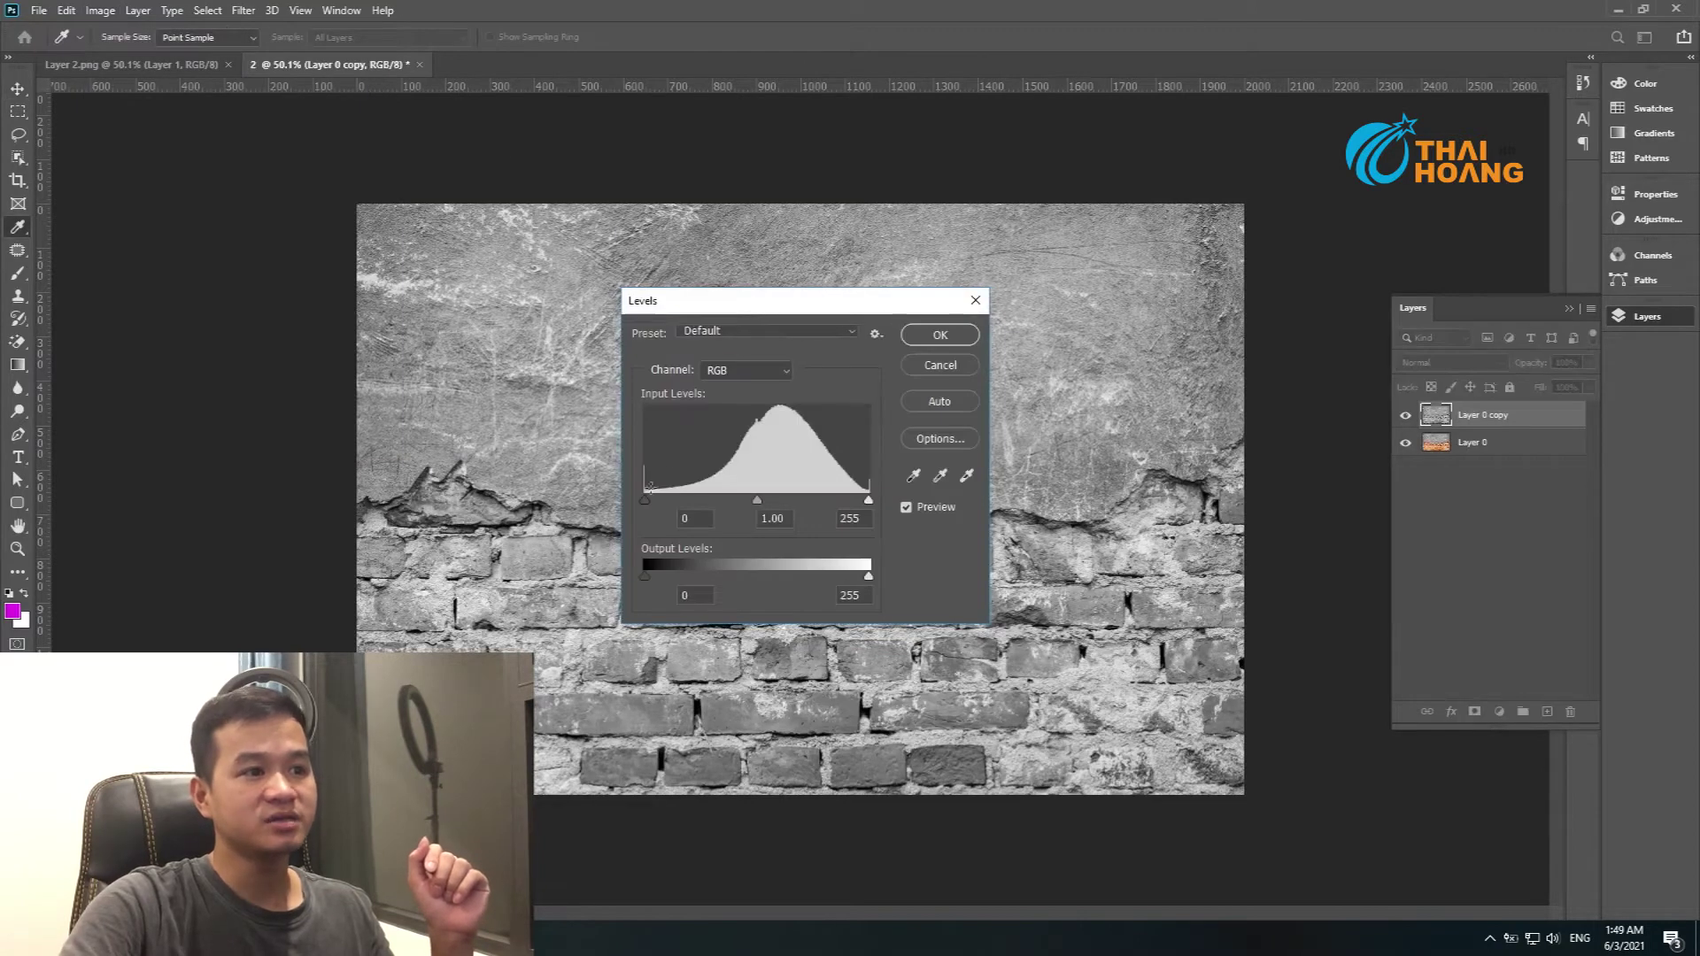
left_click_drag(656, 503, 667, 504)
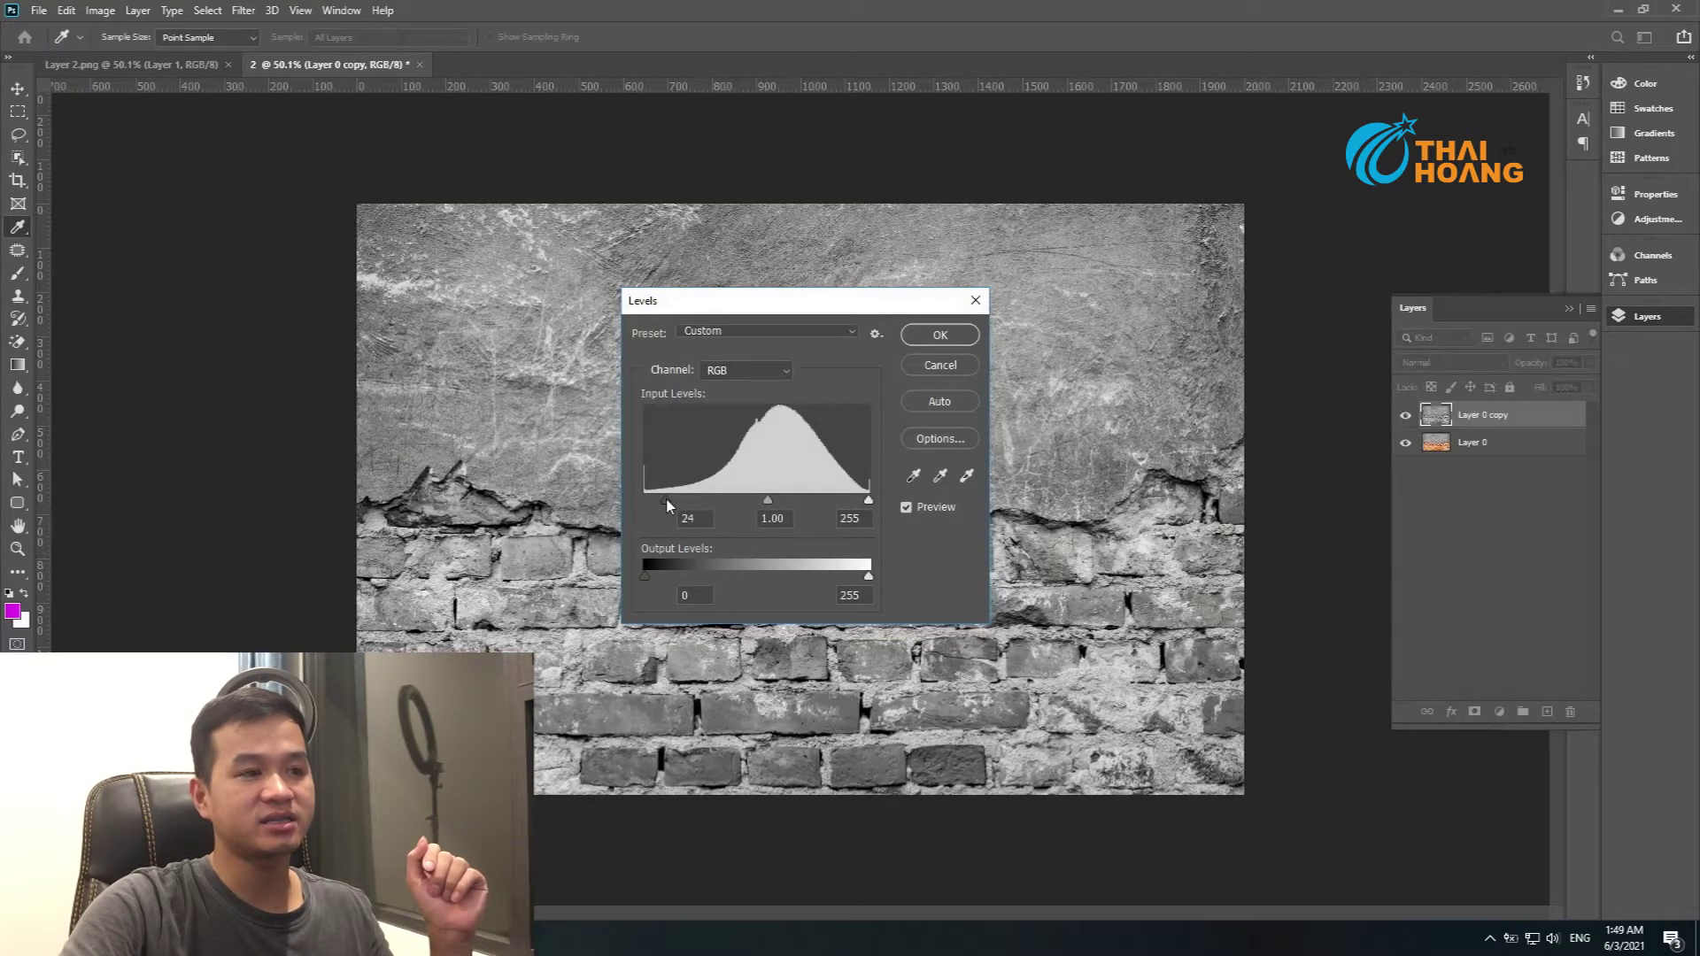
left_click(666, 502)
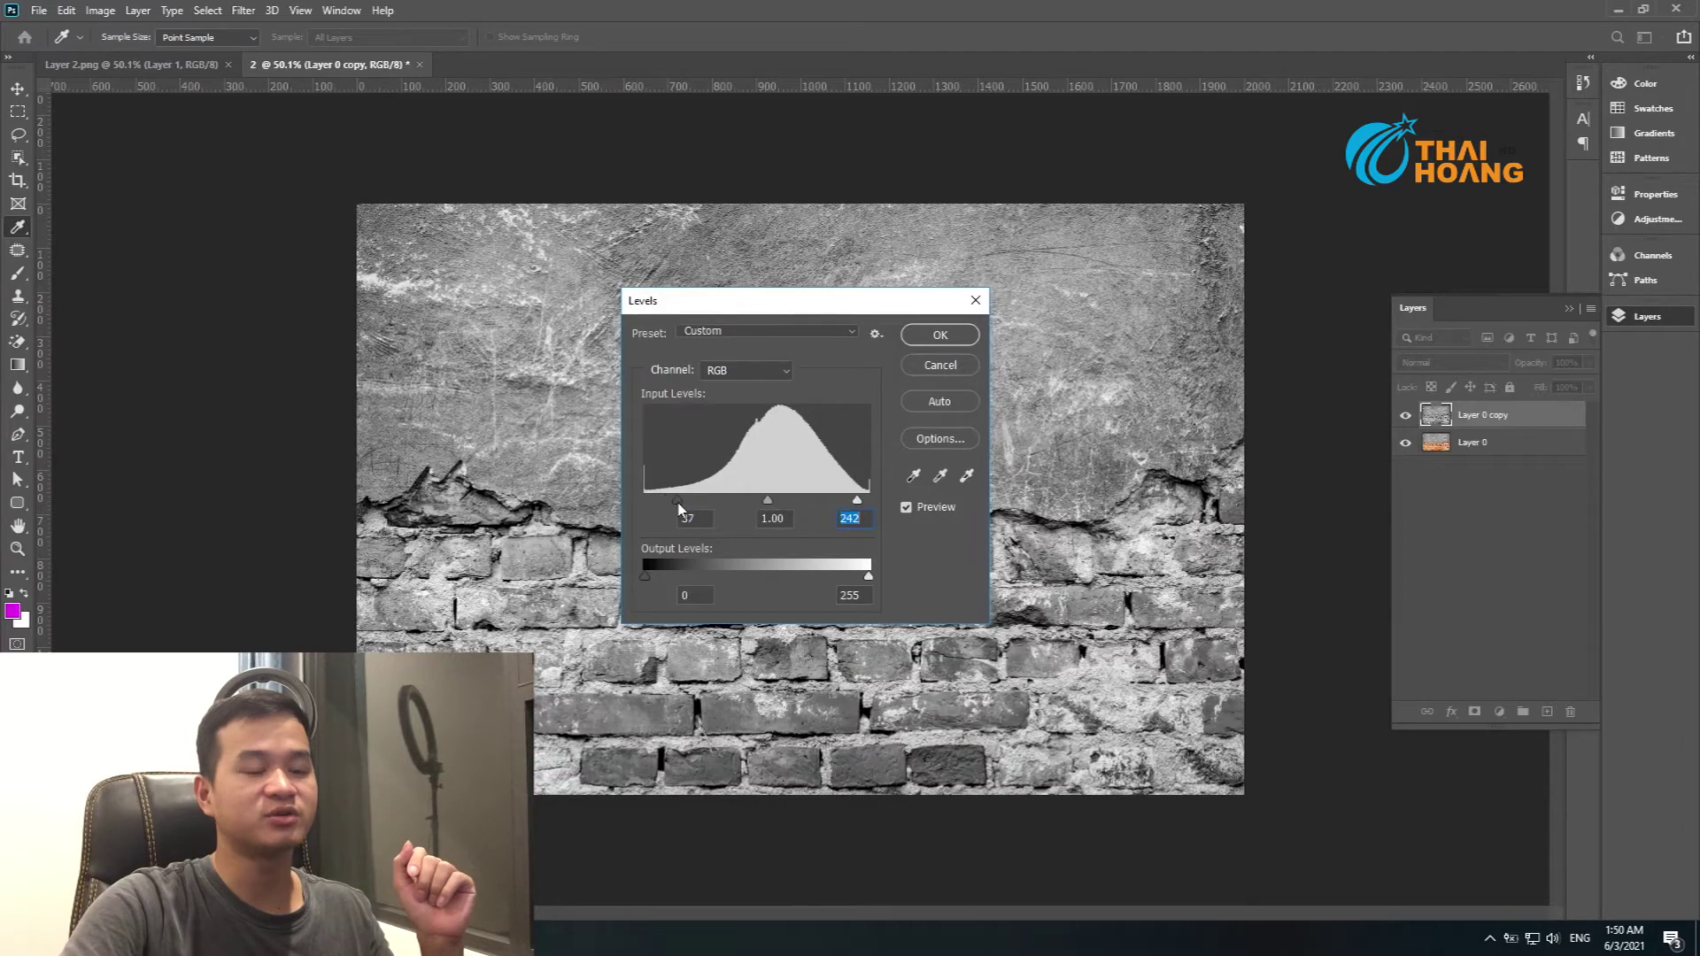
left_click(940, 335)
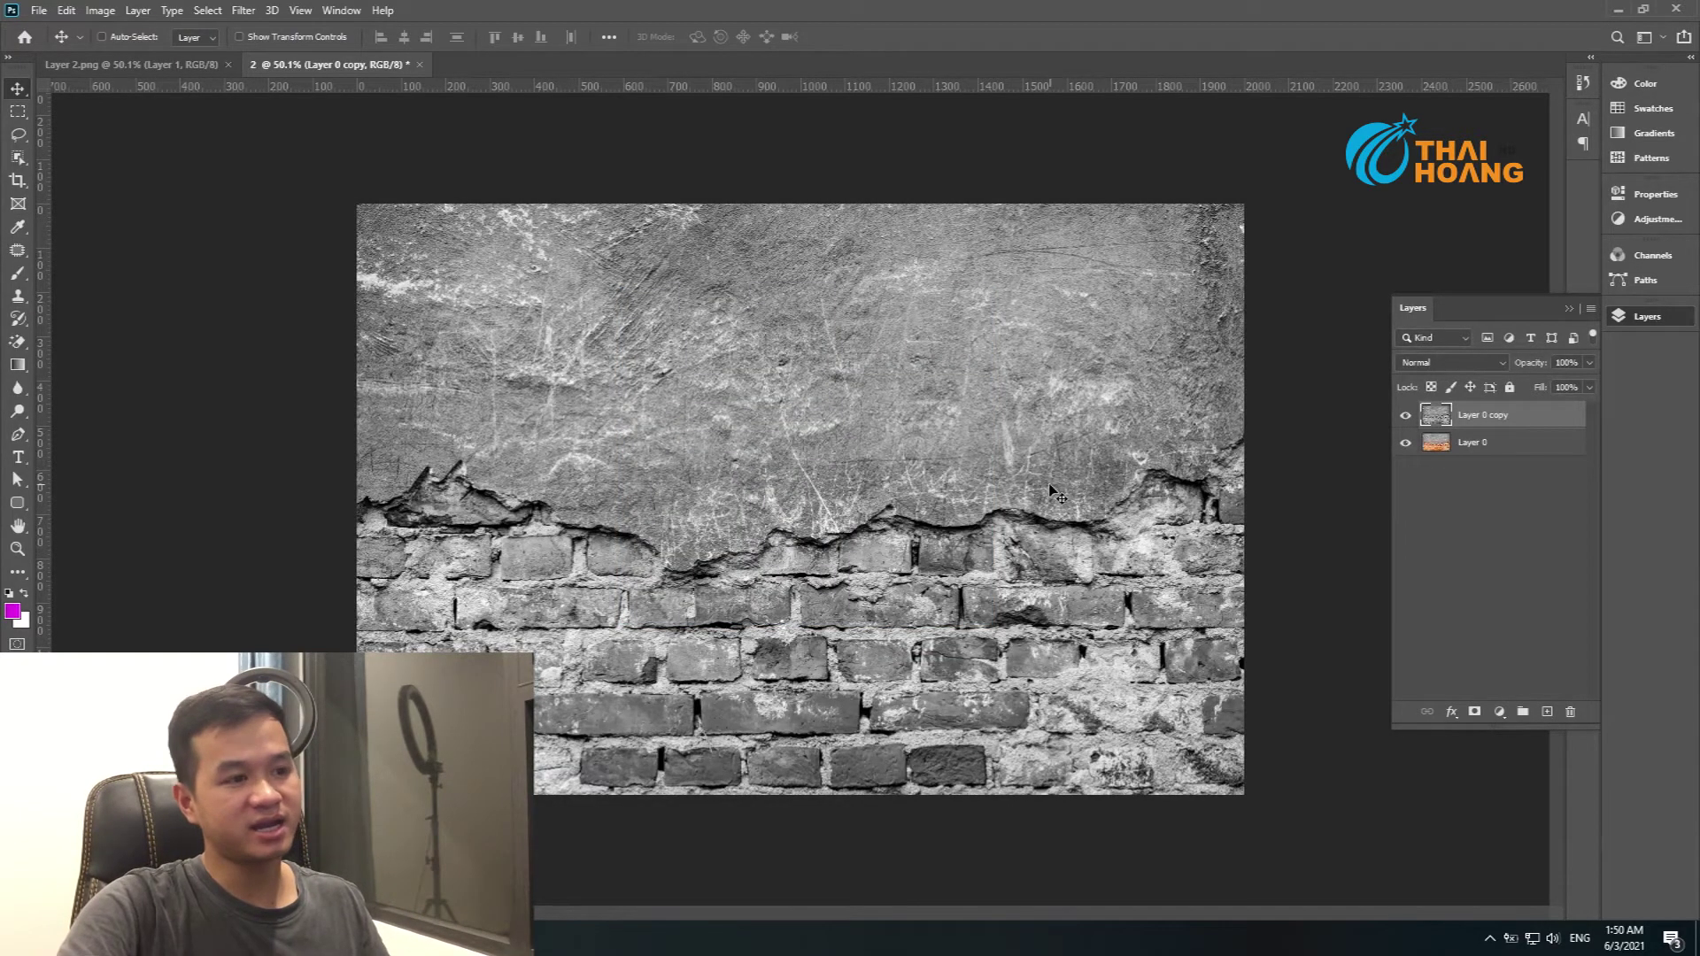
key("ctrl+s")
Save the wall as buc tuong den trang.psd on the Desktop, then delete the black-and-white copy.
left_click(956, 618)
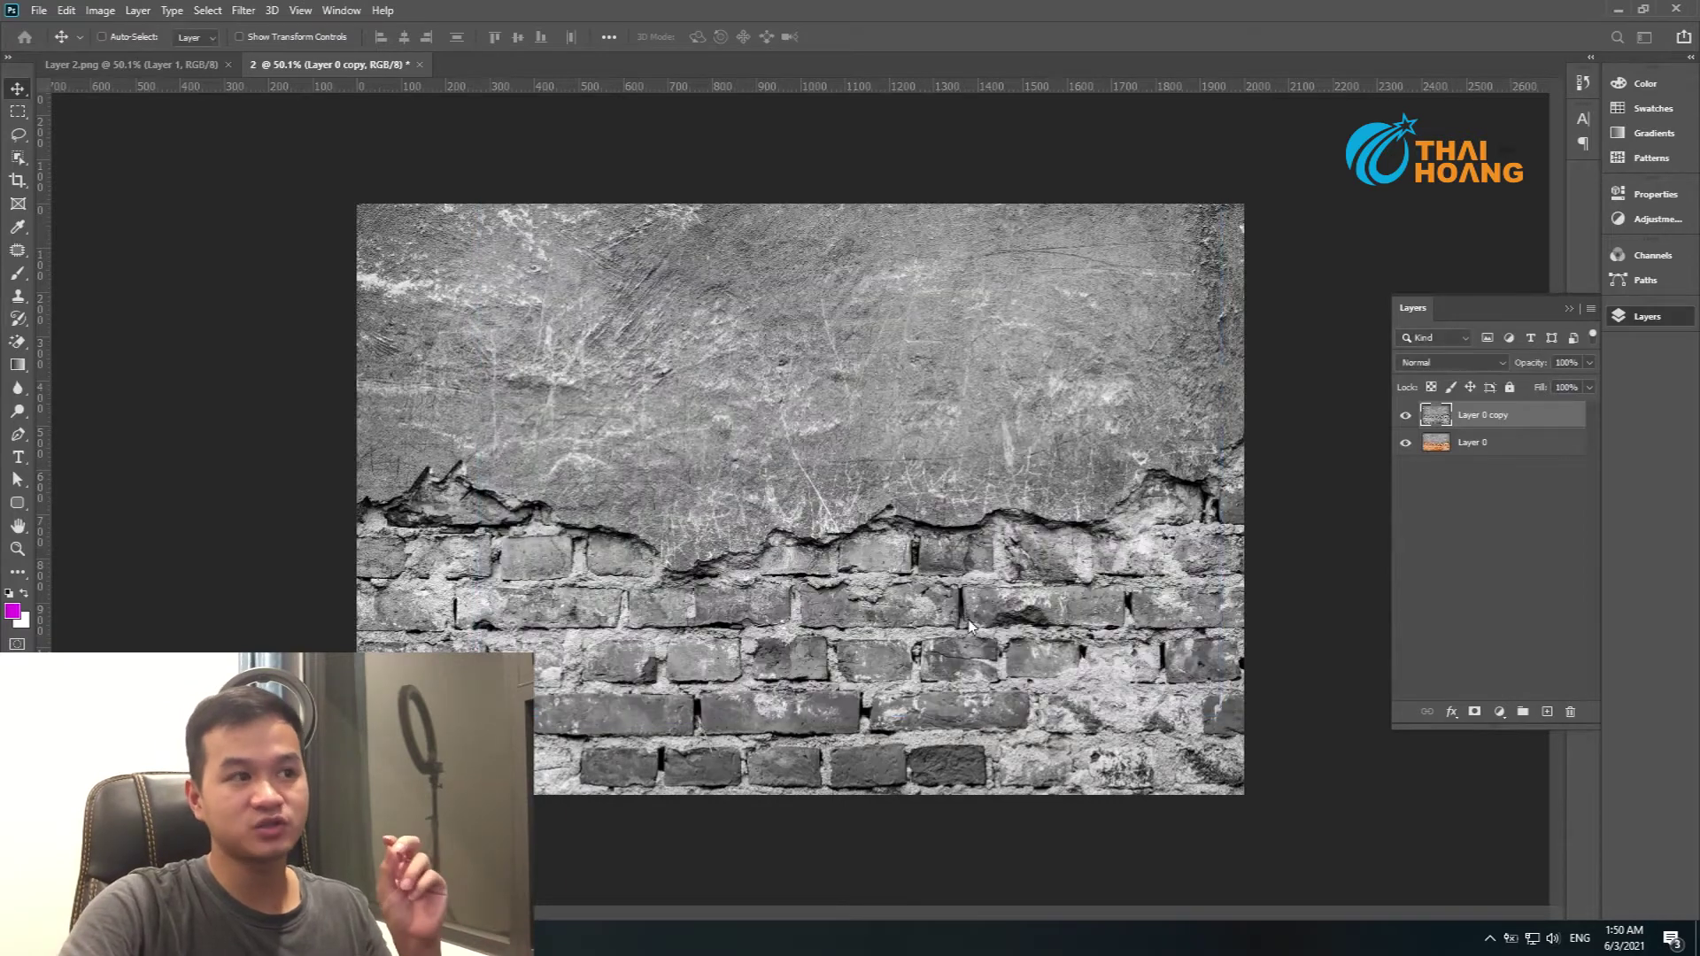
left_click(275, 545)
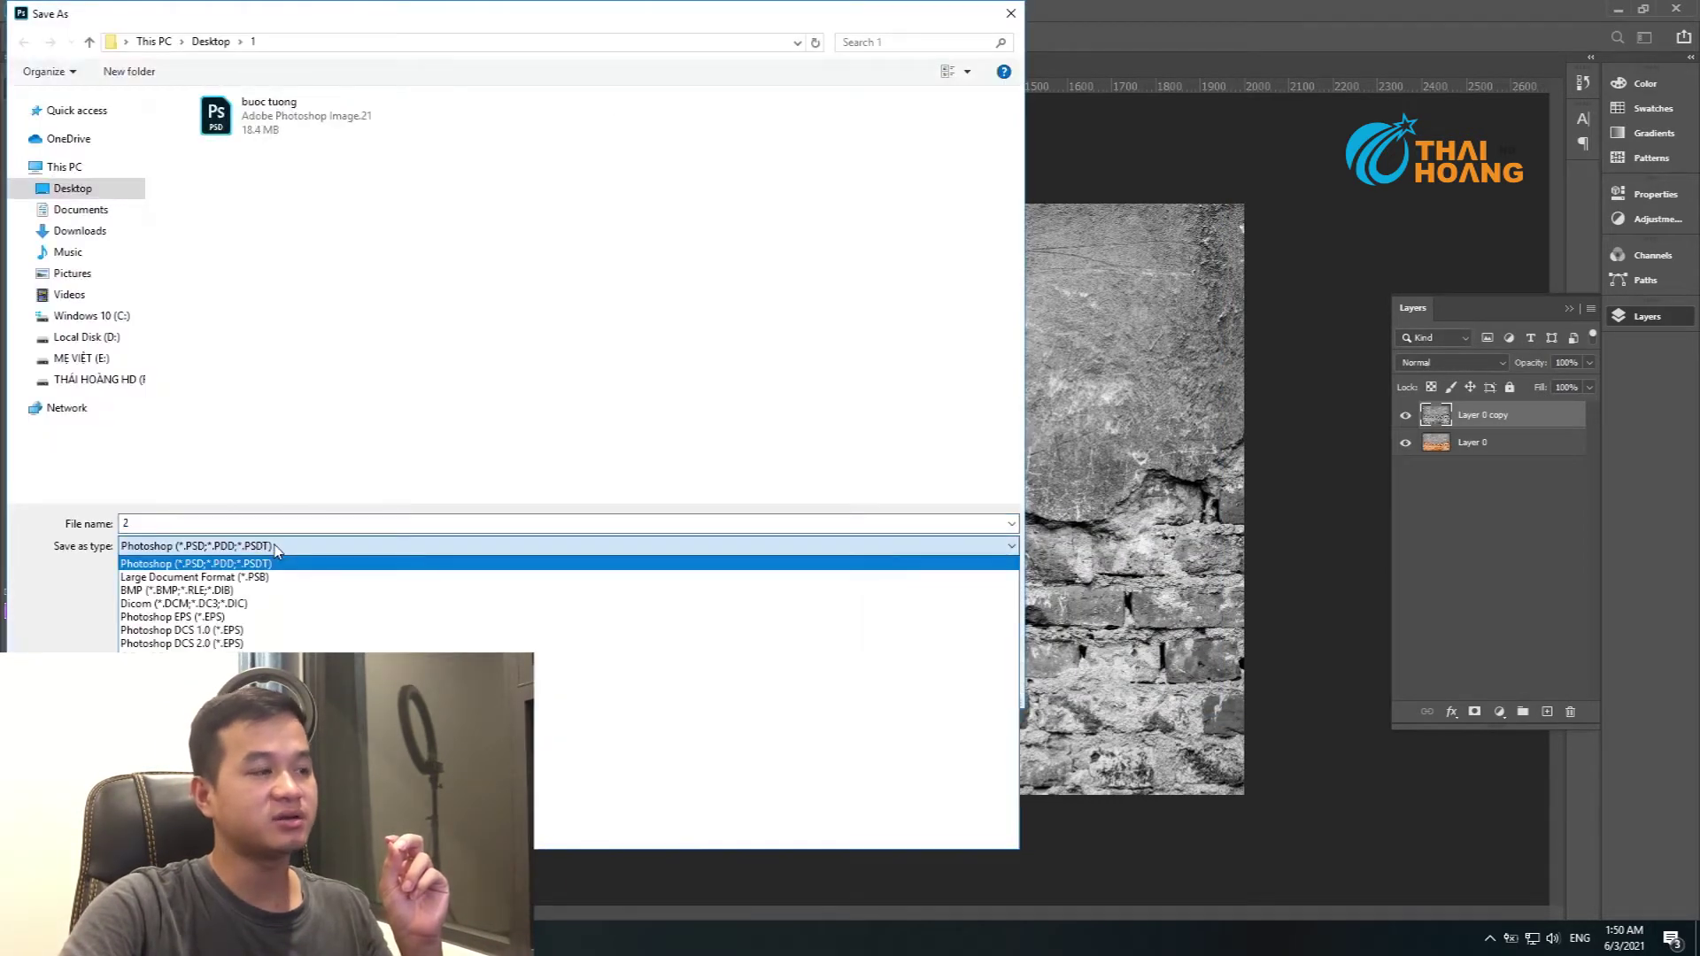
left_click(275, 545)
mouse_move(80, 266)
left_click(78, 189)
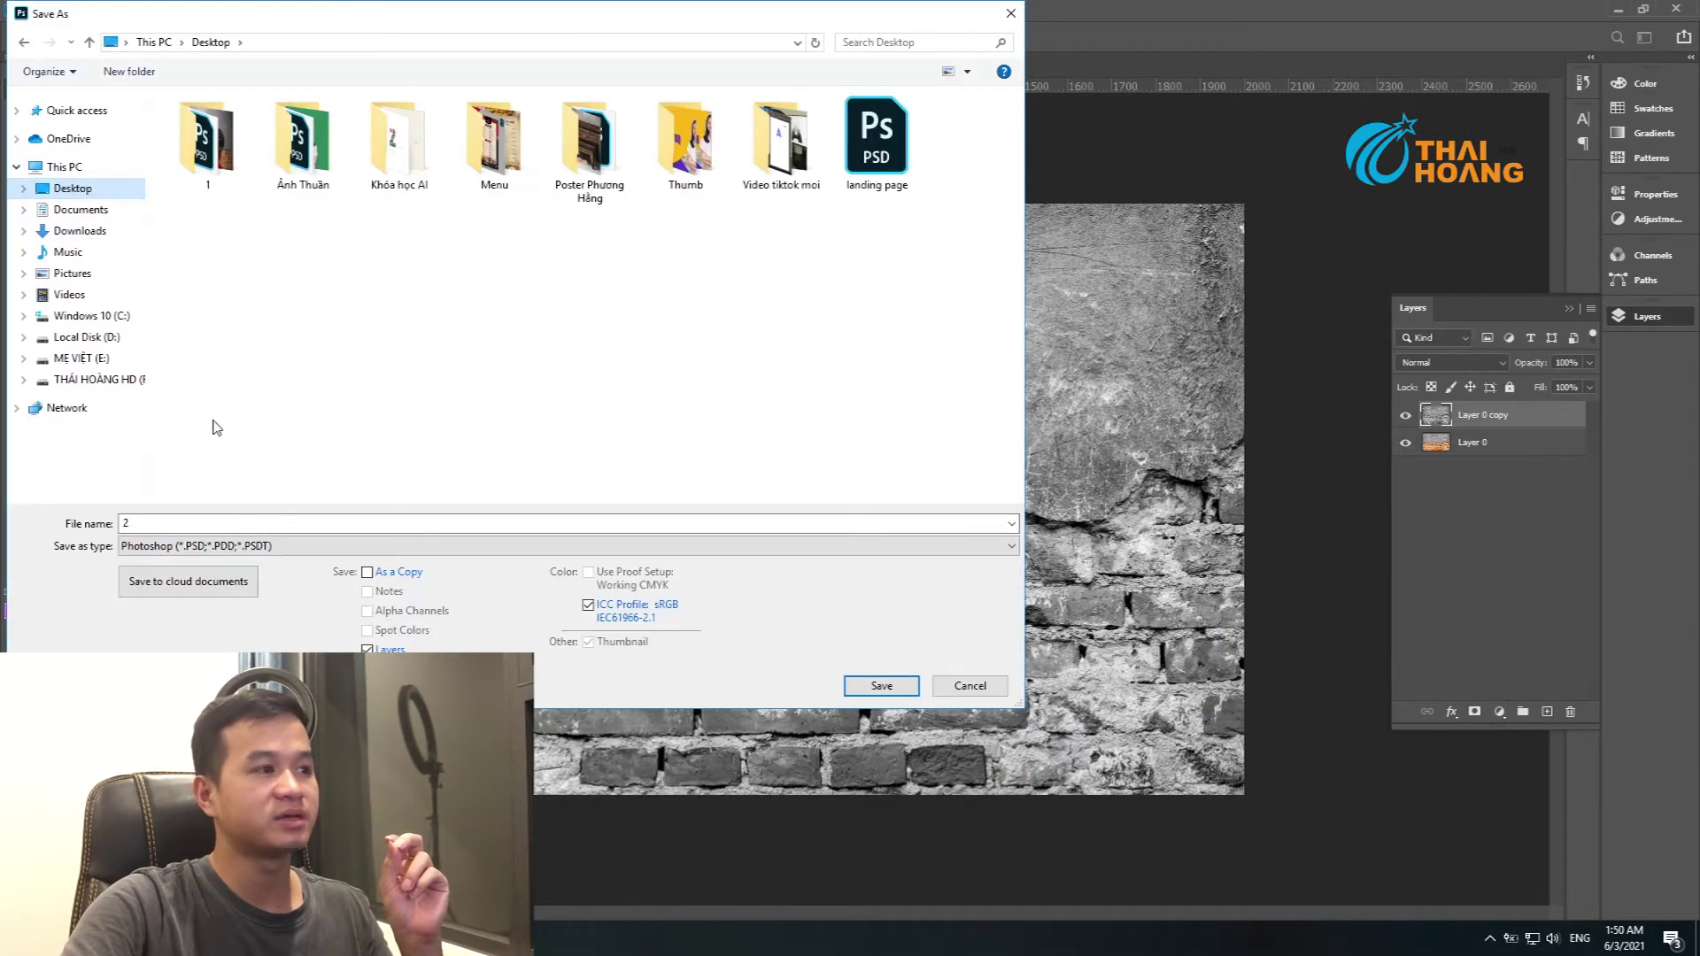
double_click(160, 521)
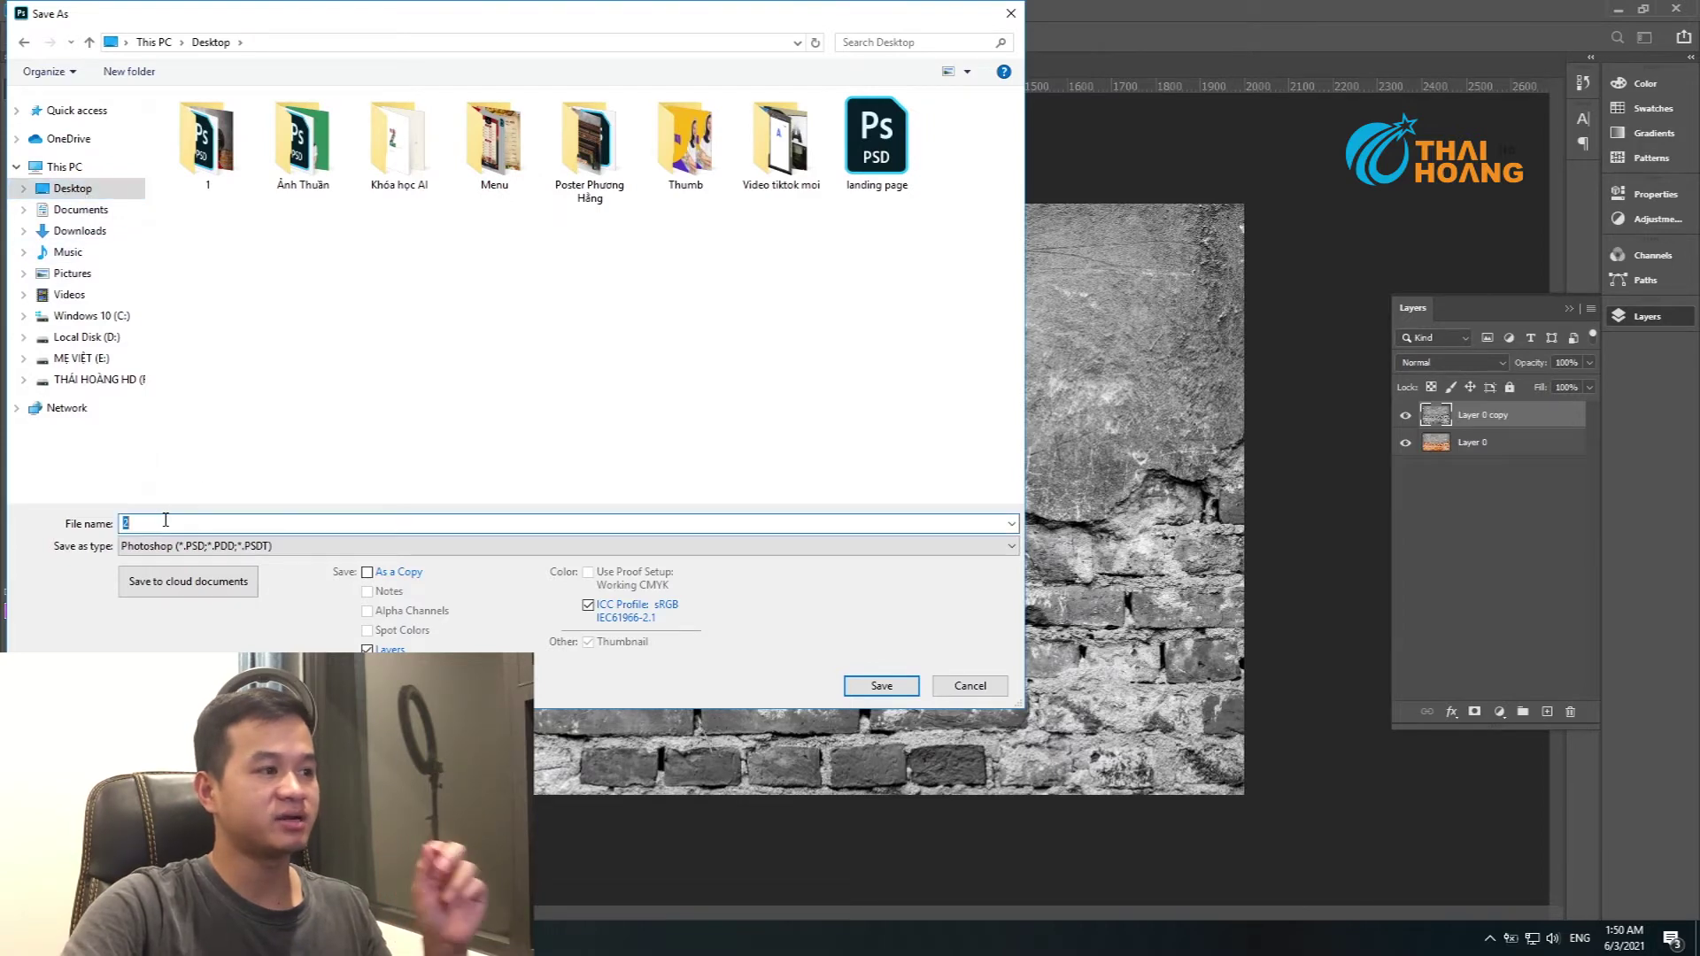
type("buc tu")
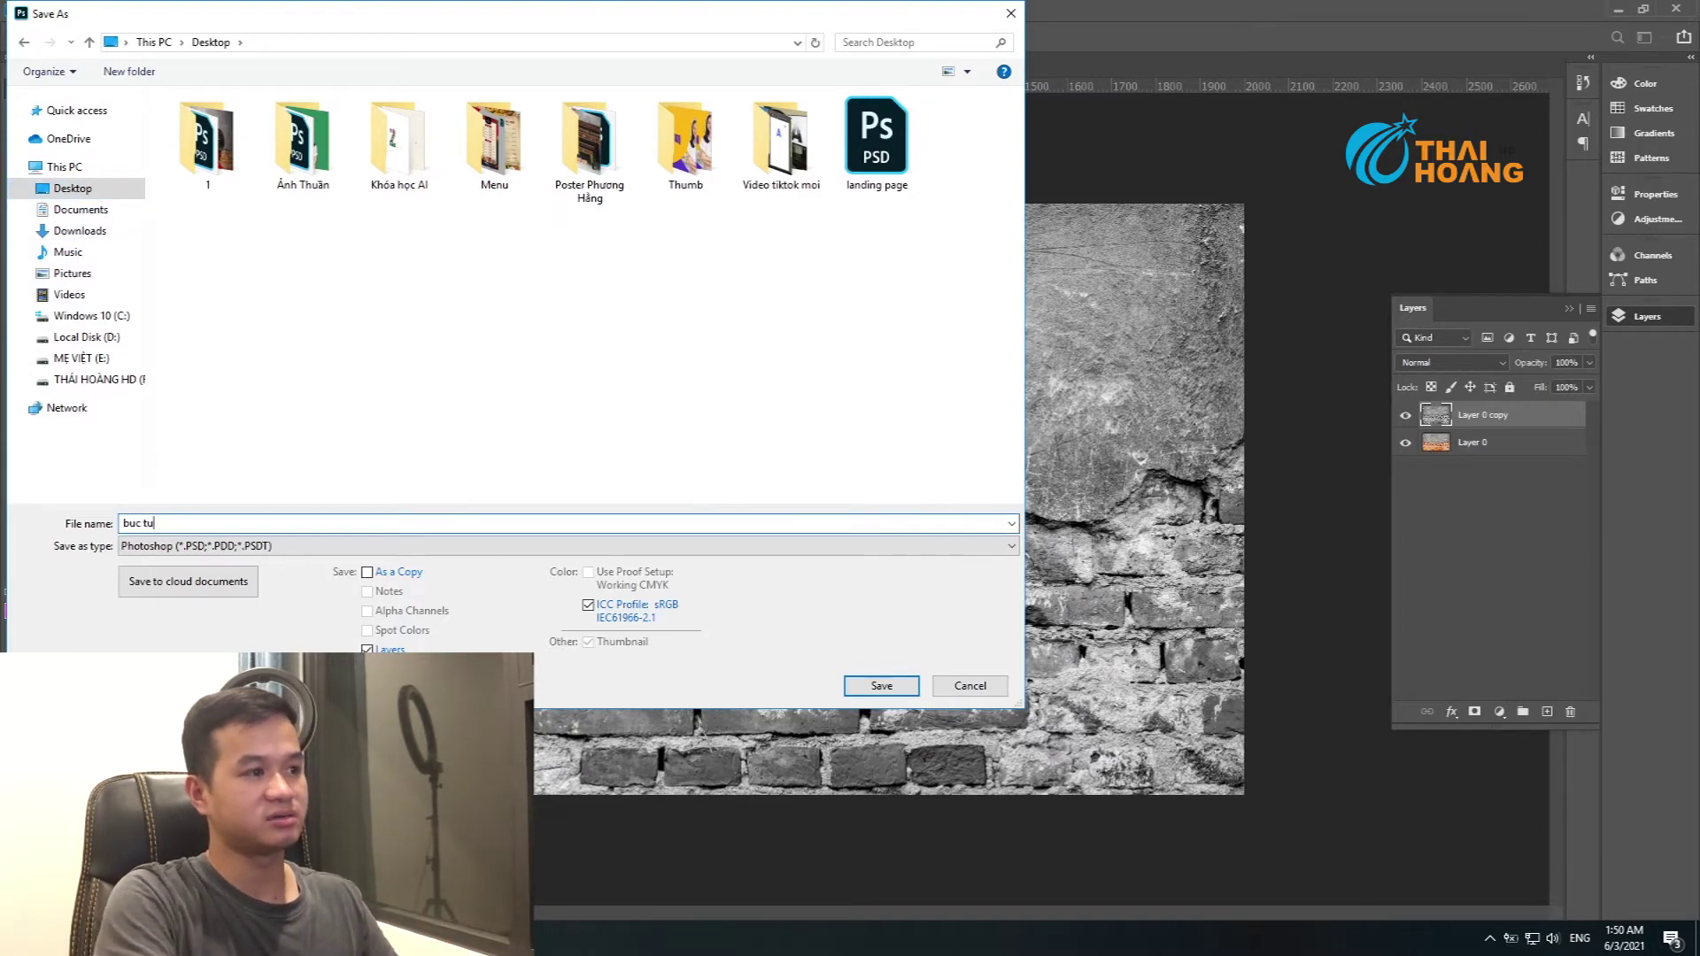
type("ong den")
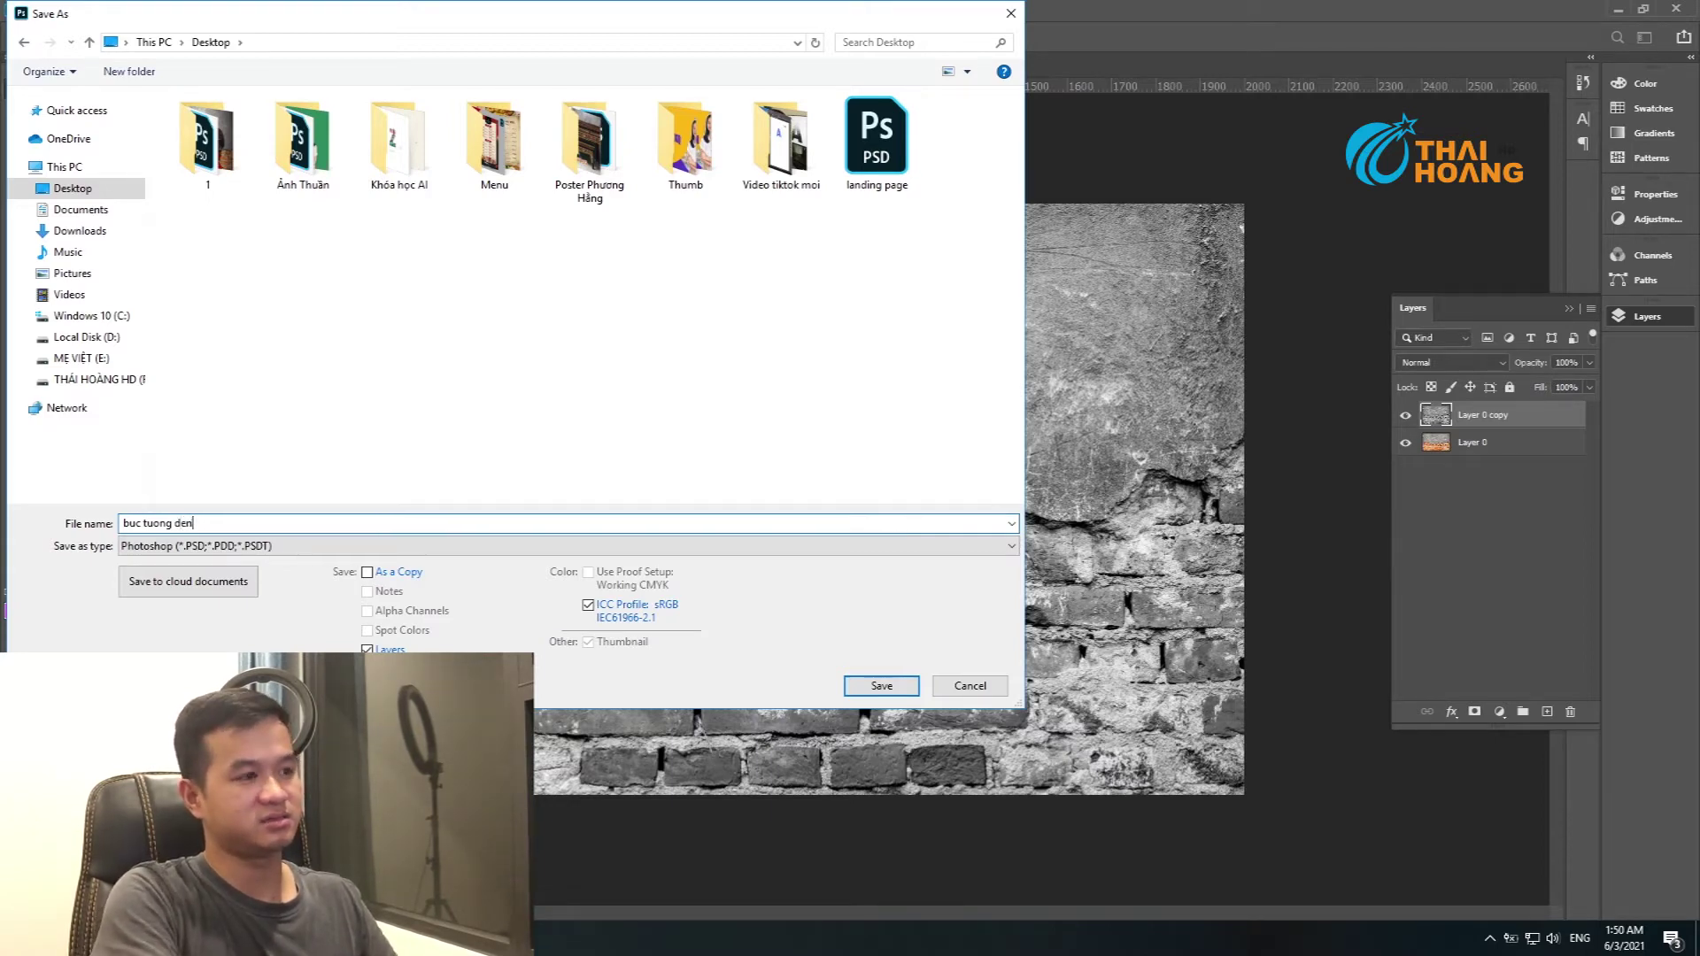
type("g")
key("Return")
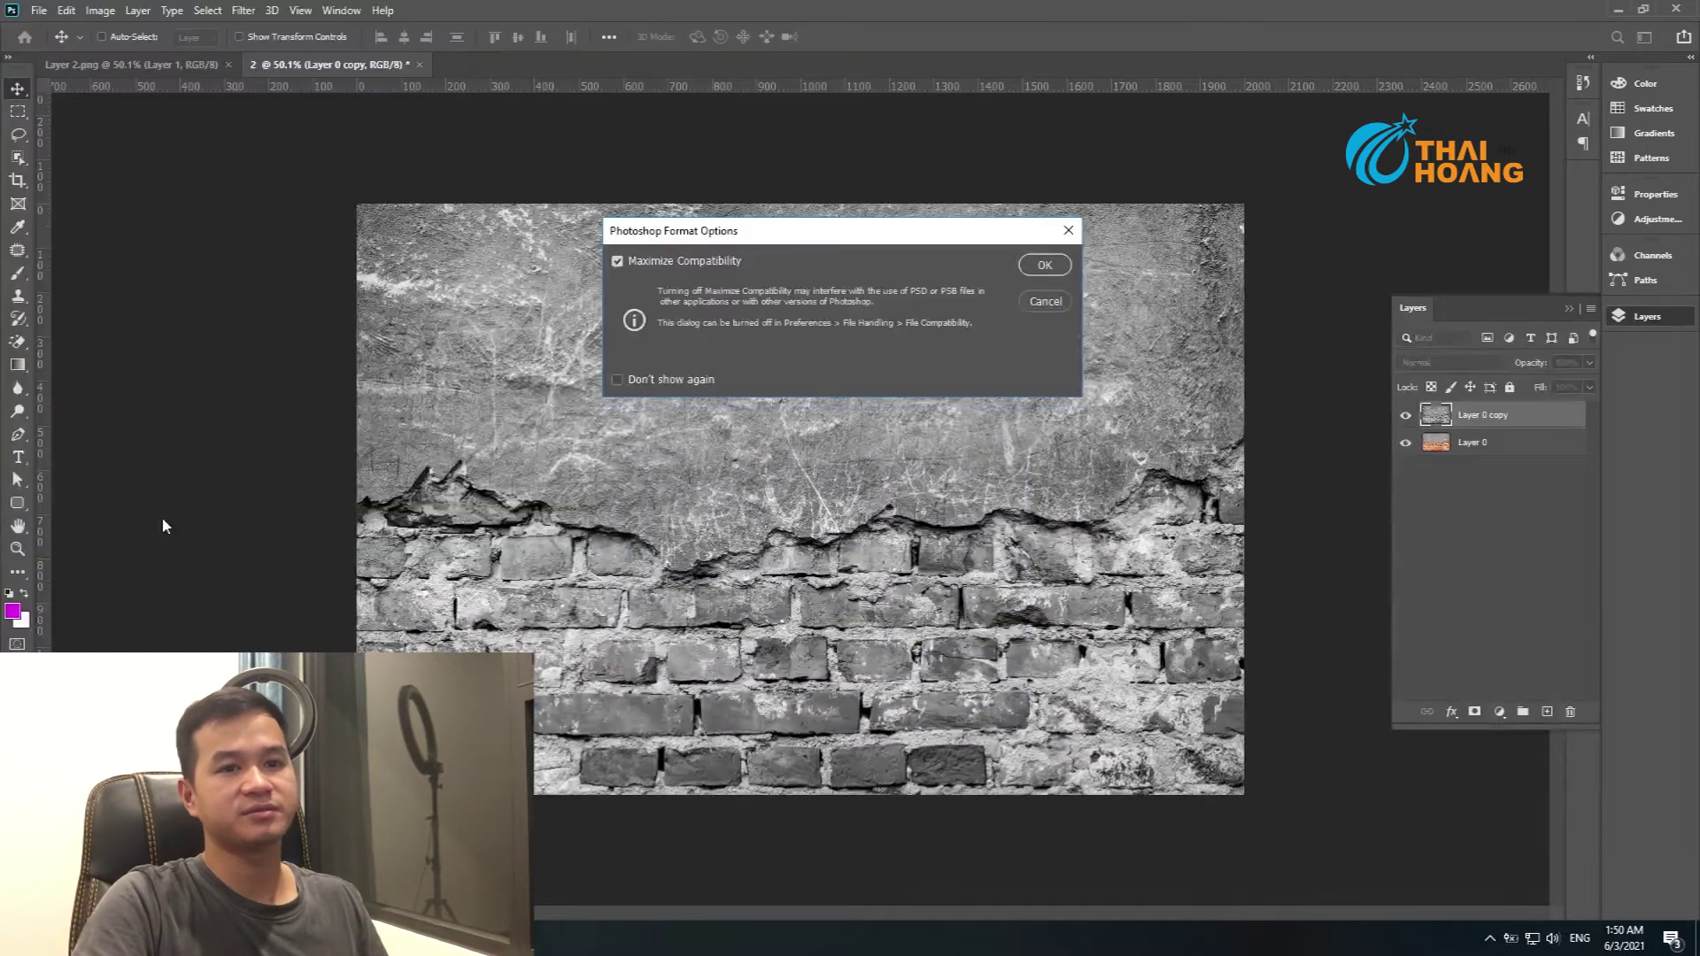
key("Return")
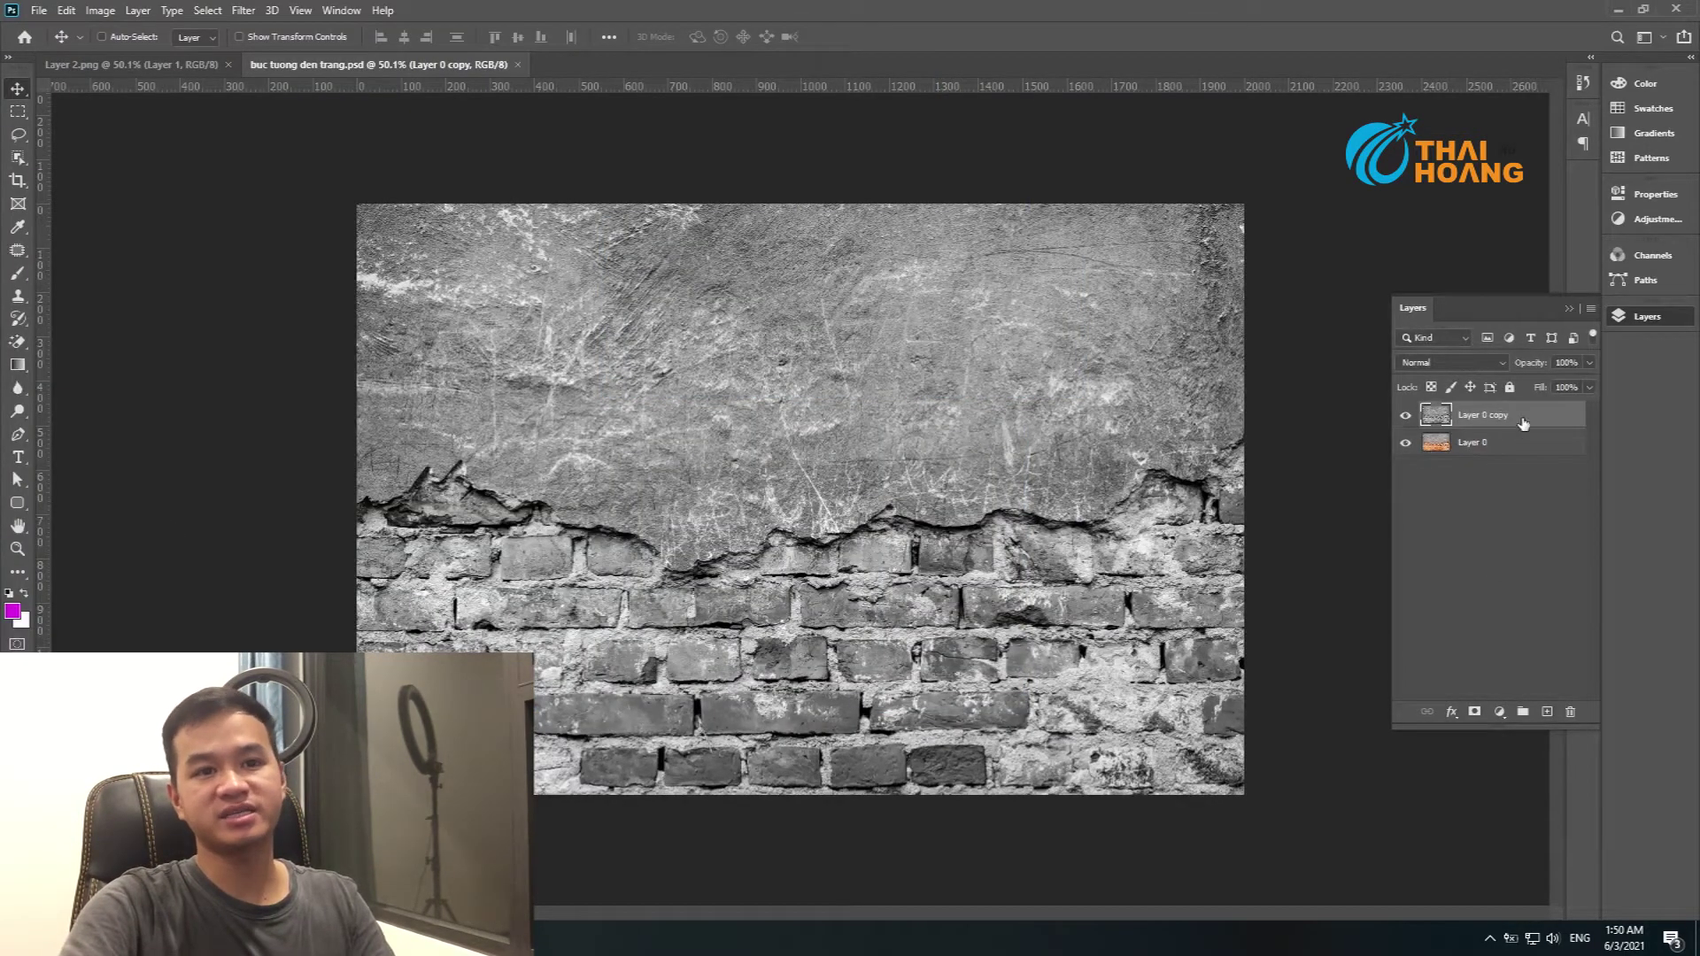
key("Delete")
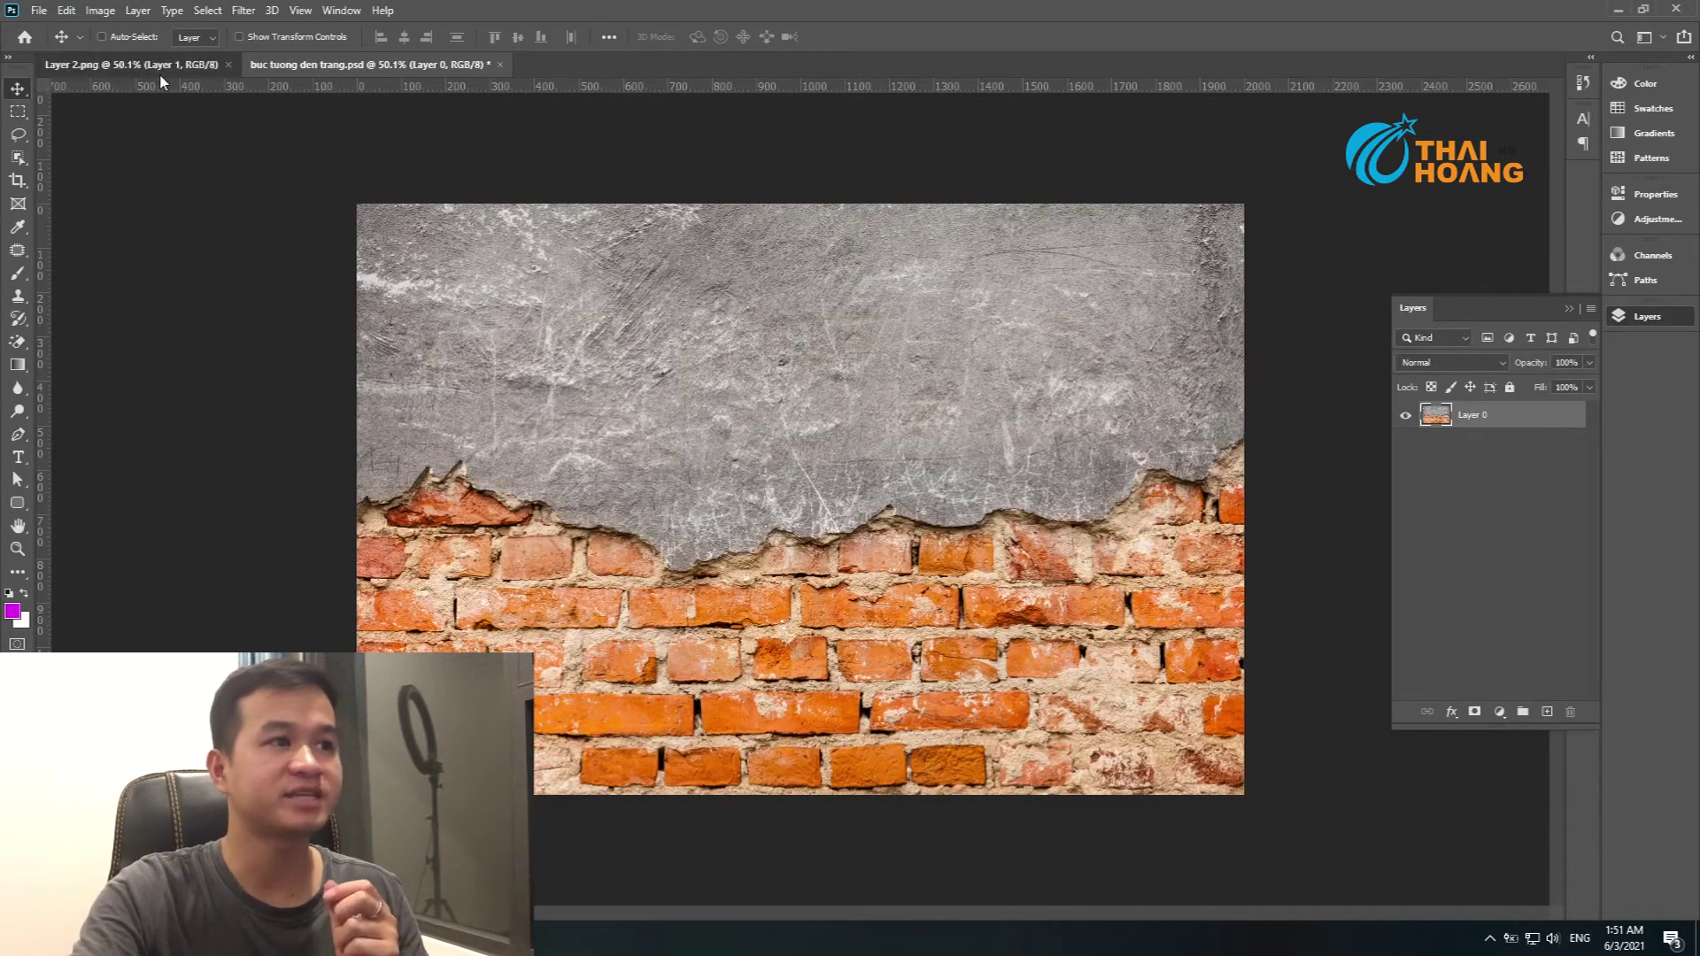
Copy the masked woman from Layer 2.png and paste her onto the brick-wall document.
left_click(132, 64)
right_click(809, 413)
left_click(859, 427)
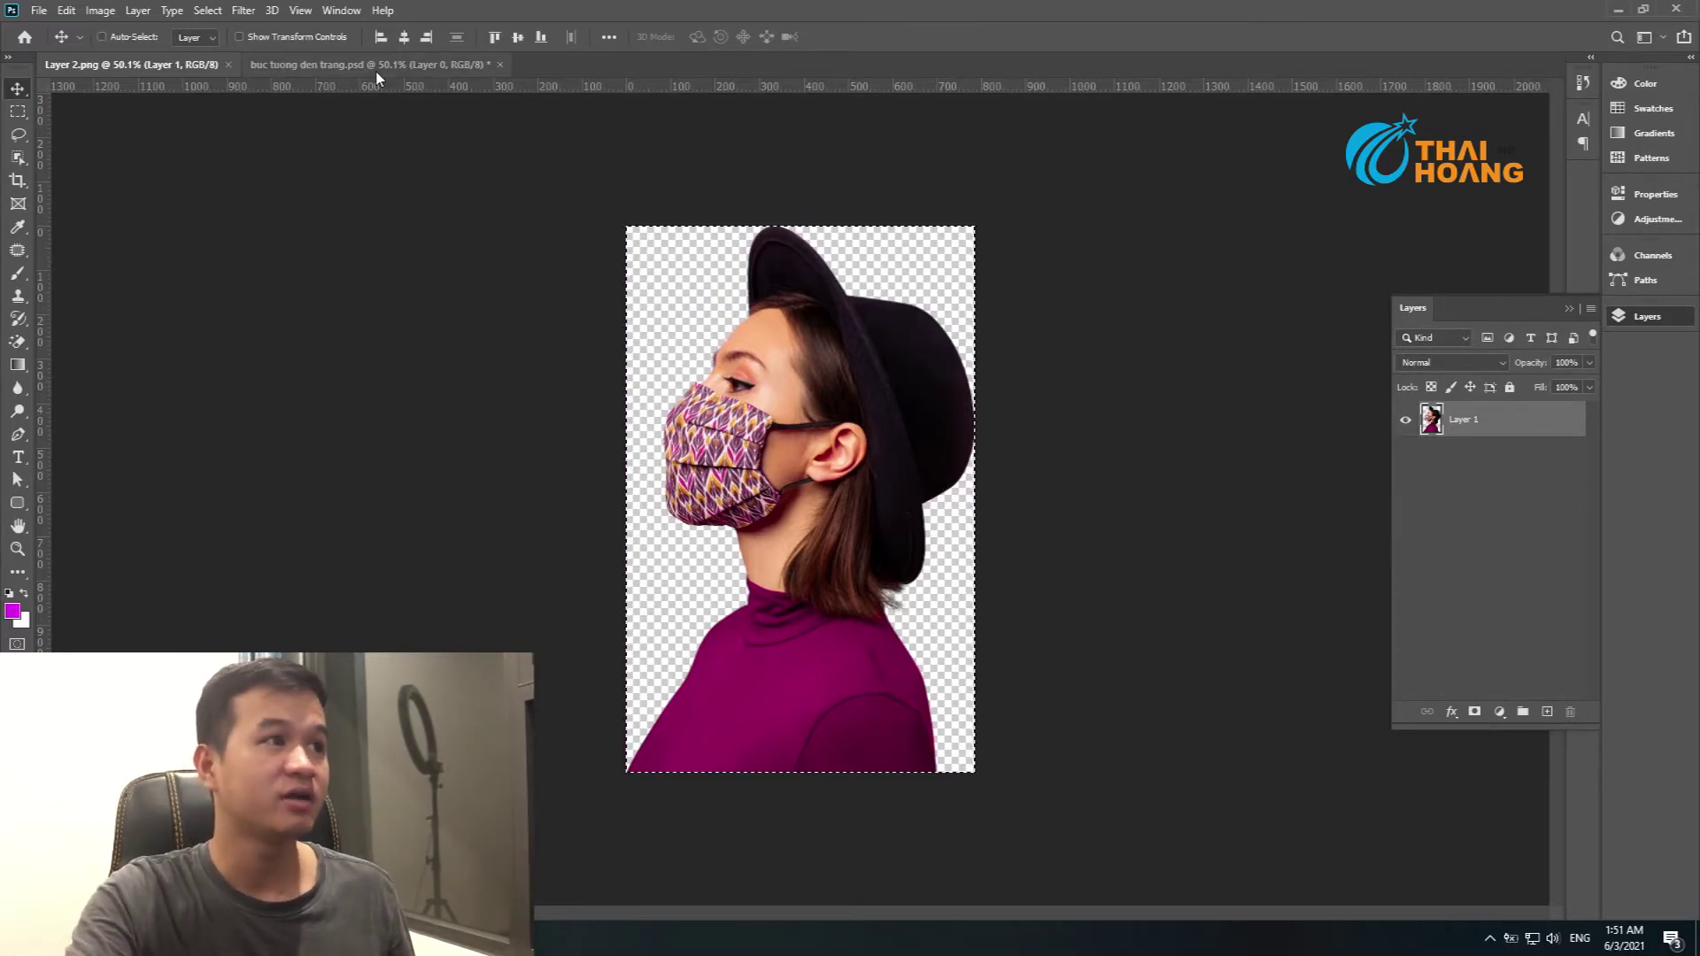
key("ctrl+Tab")
key("ctrl+v")
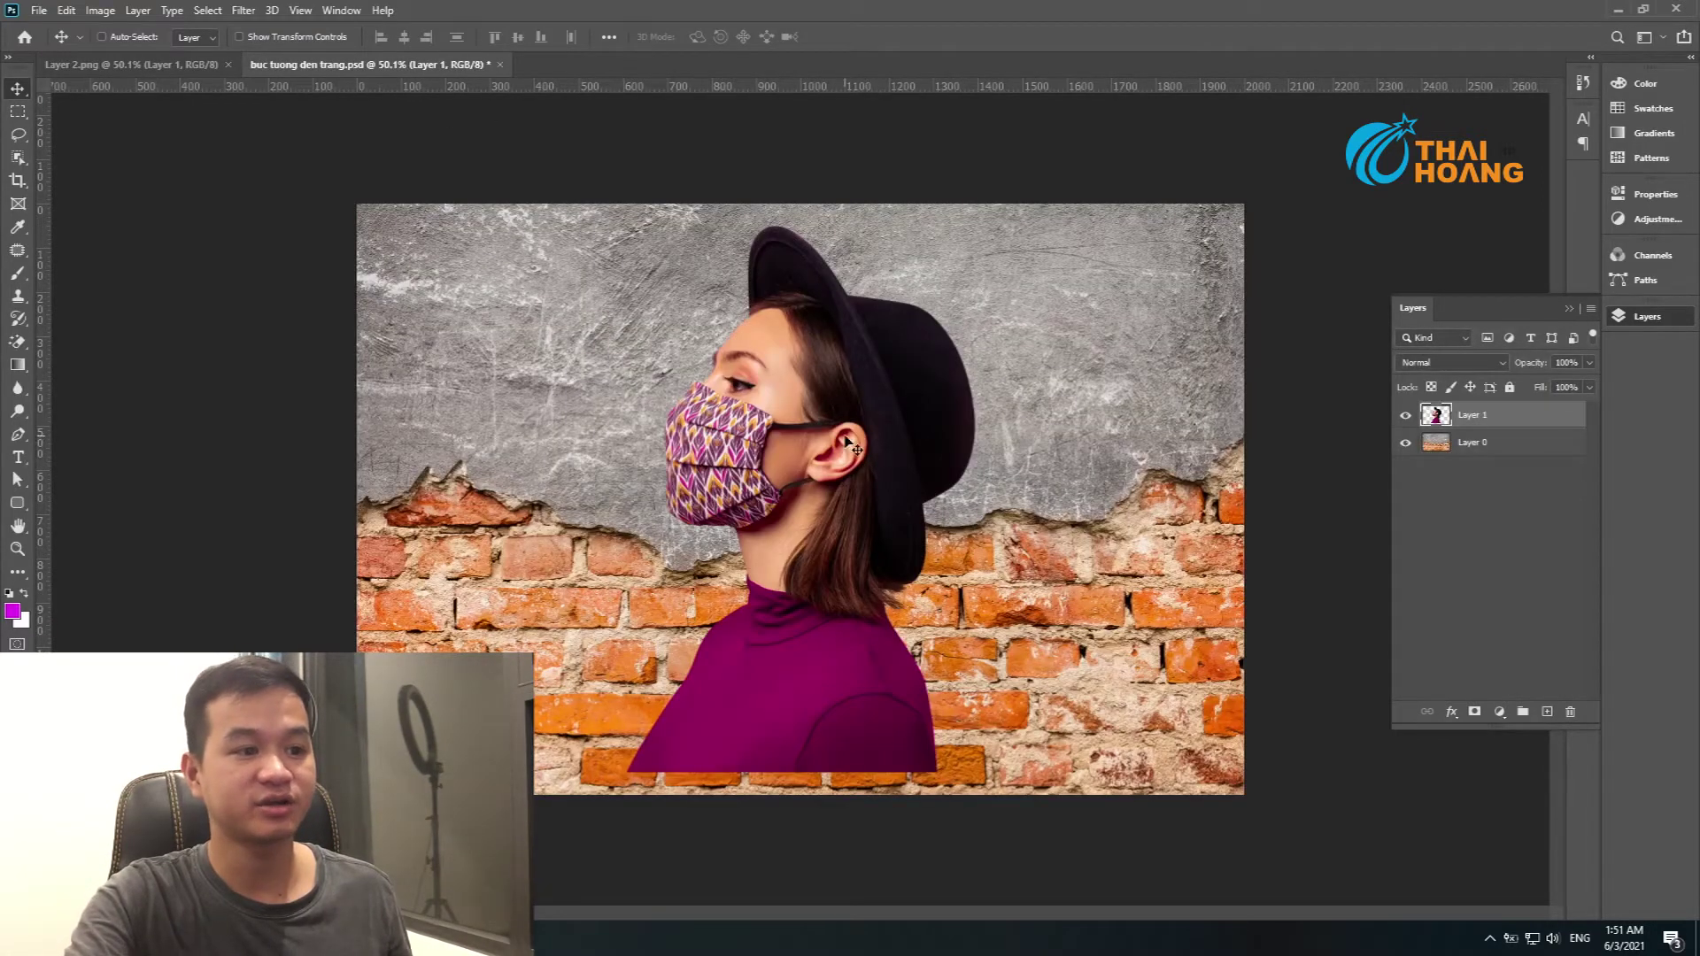
key("shift+Down")
key("shift+Down")
key("shift+Down")
key("shift+Down")
key("shift+Down")
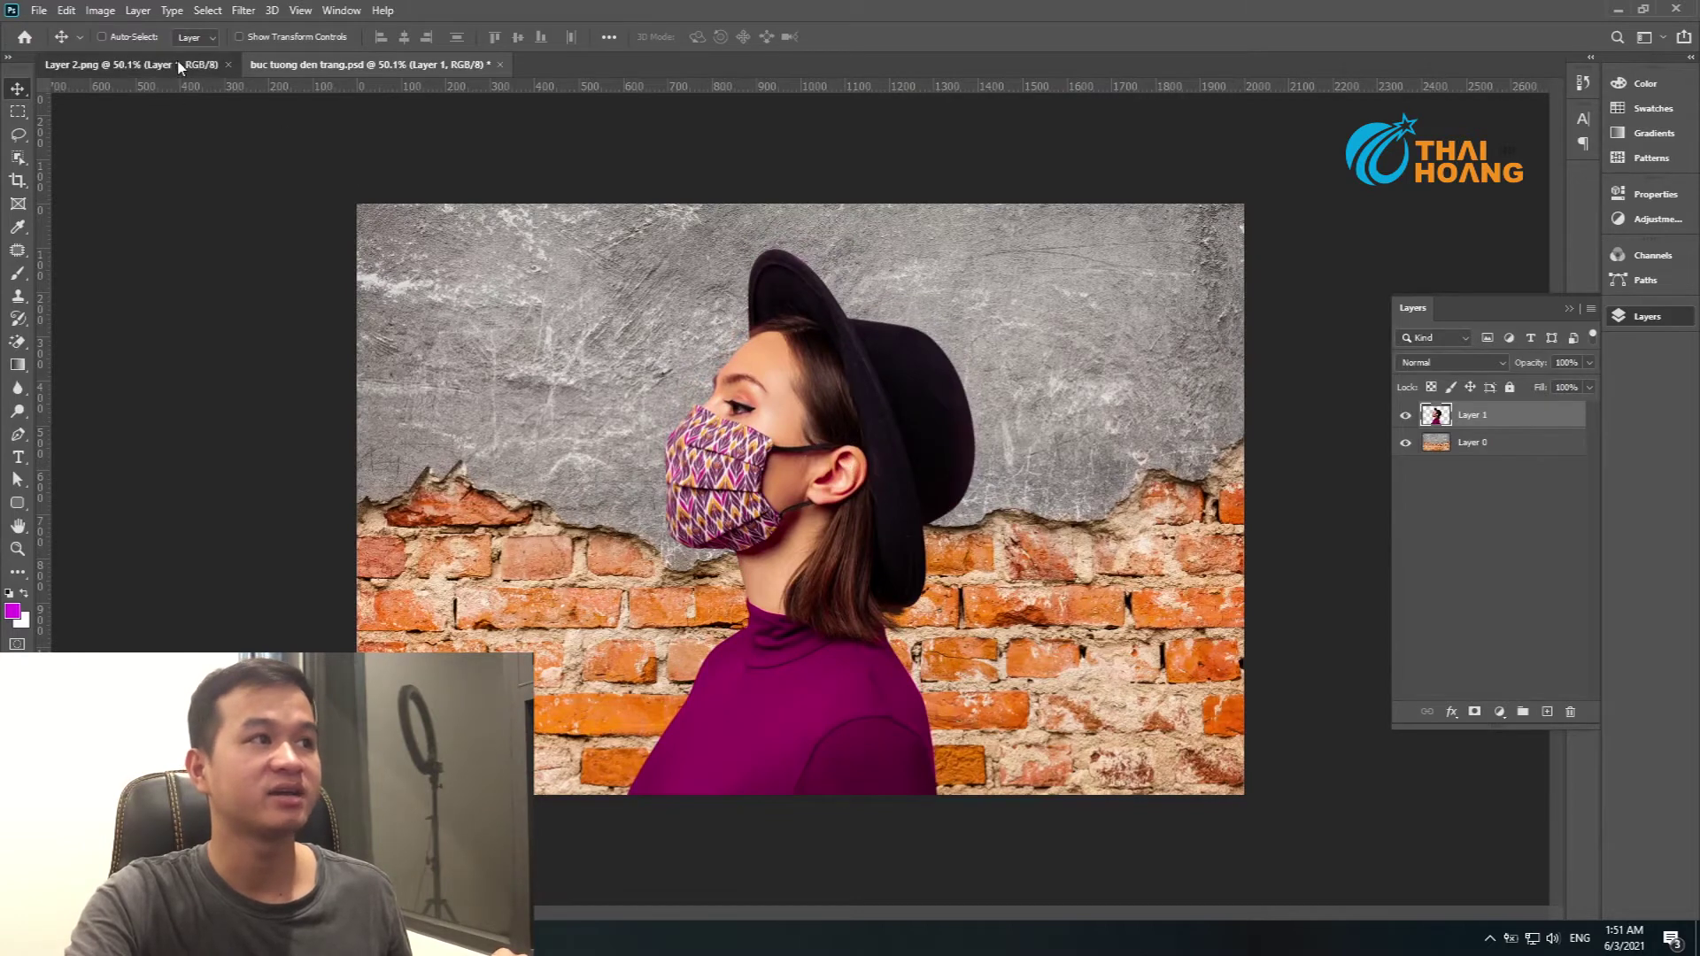
Close Layer 2.png, then scale the woman down and shift her slightly right.
left_click(223, 69)
key("ctrl+w")
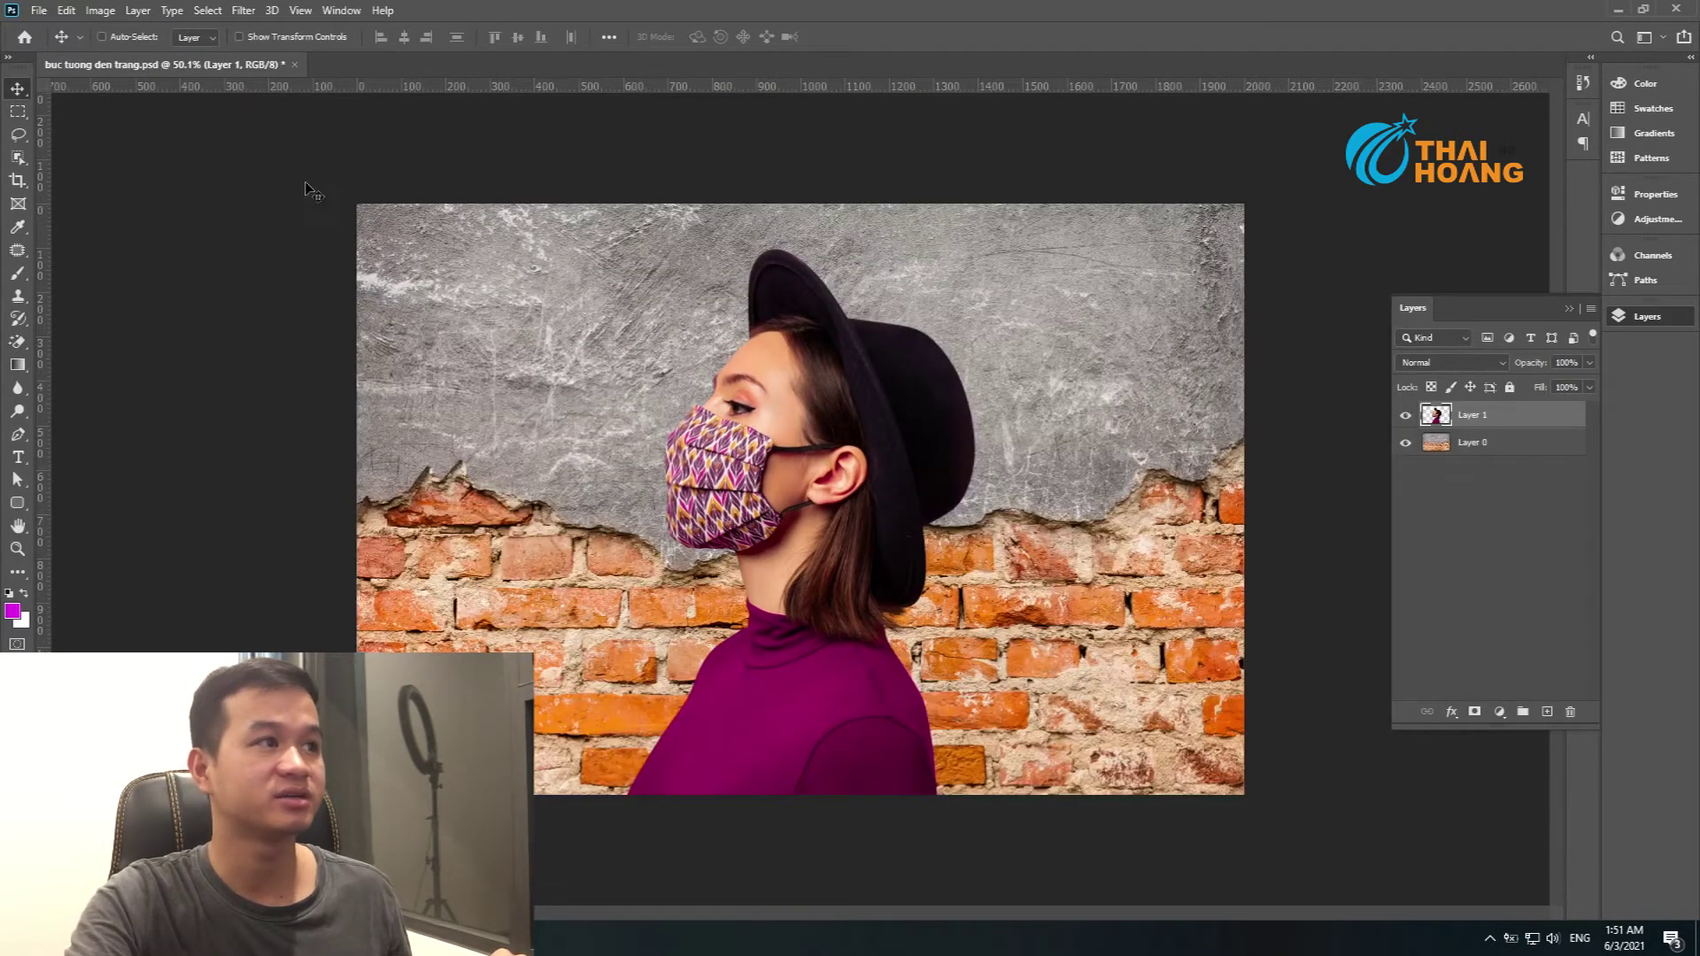
key("shift+Left")
key("shift+Left")
key("shift+Left")
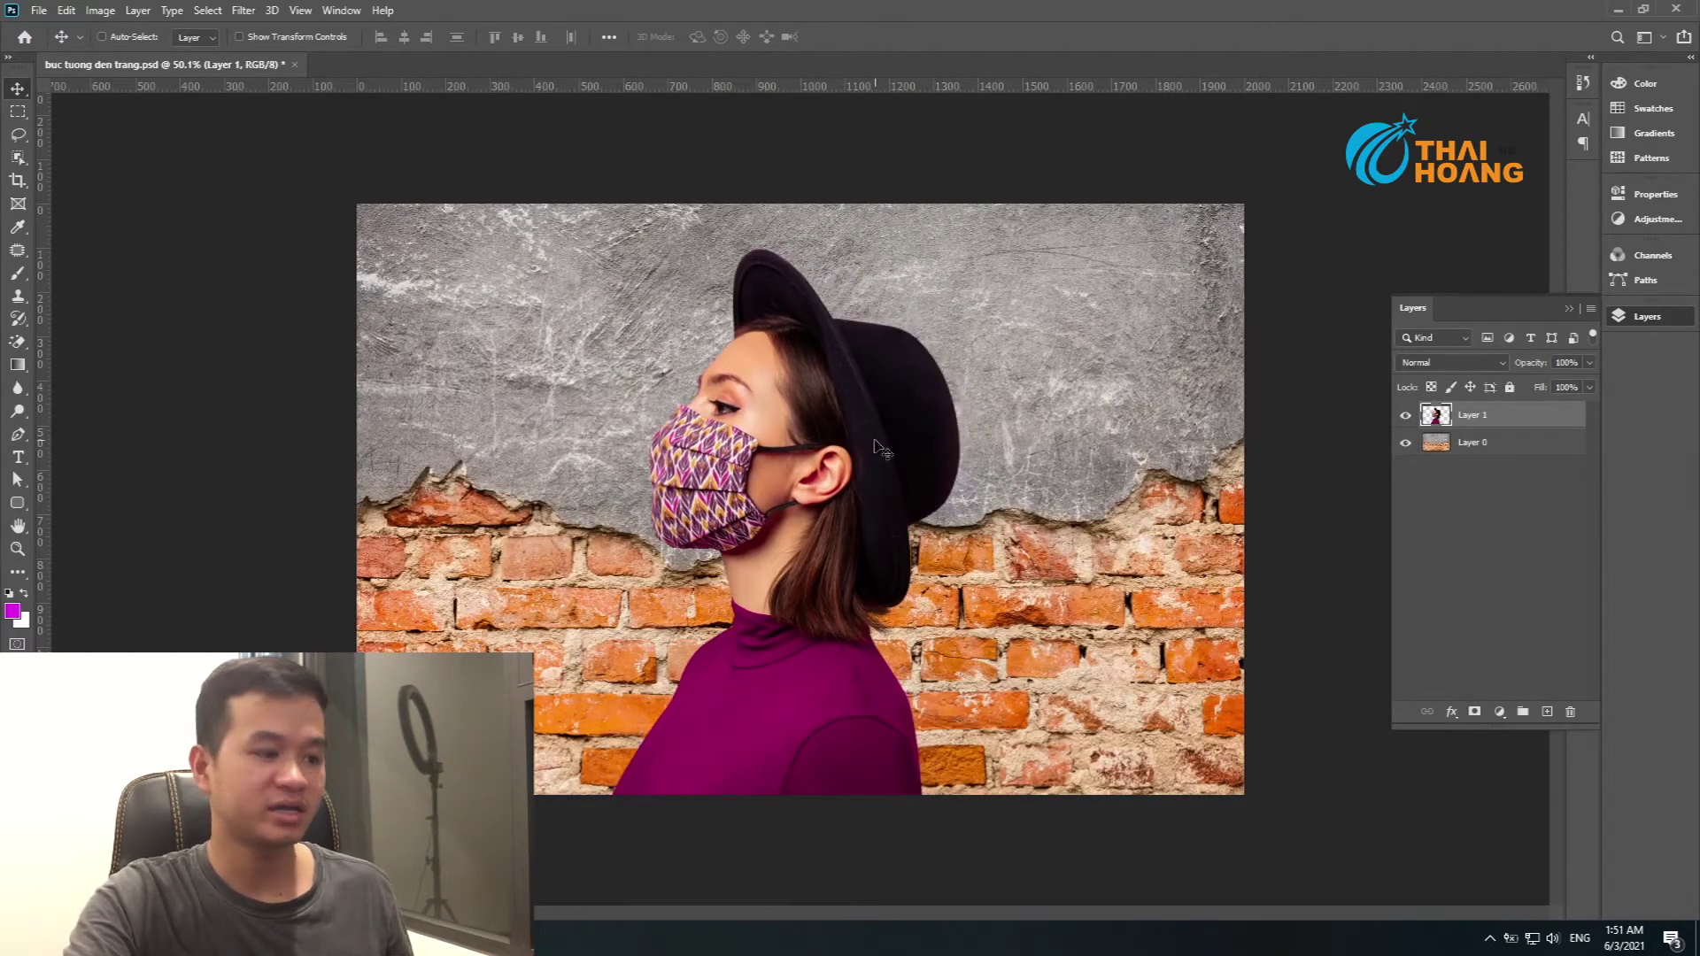
key("ctrl+t")
left_click_drag(959, 248, 926, 299)
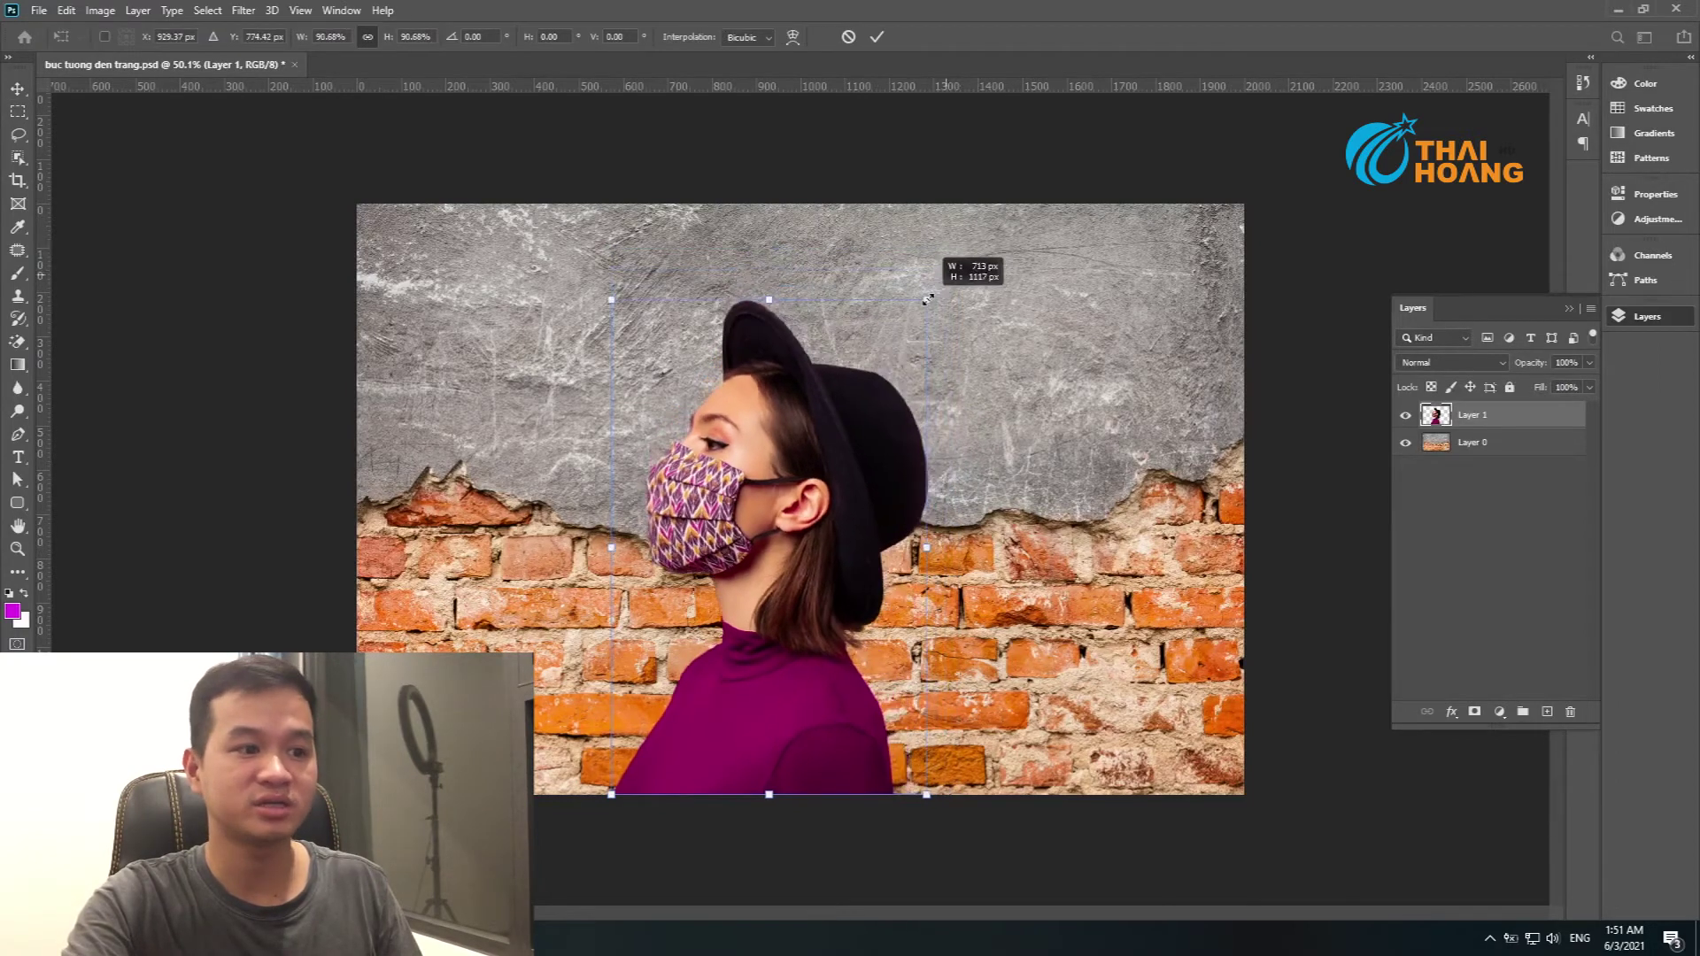
key("Return")
left_click_drag(819, 493, 832, 494)
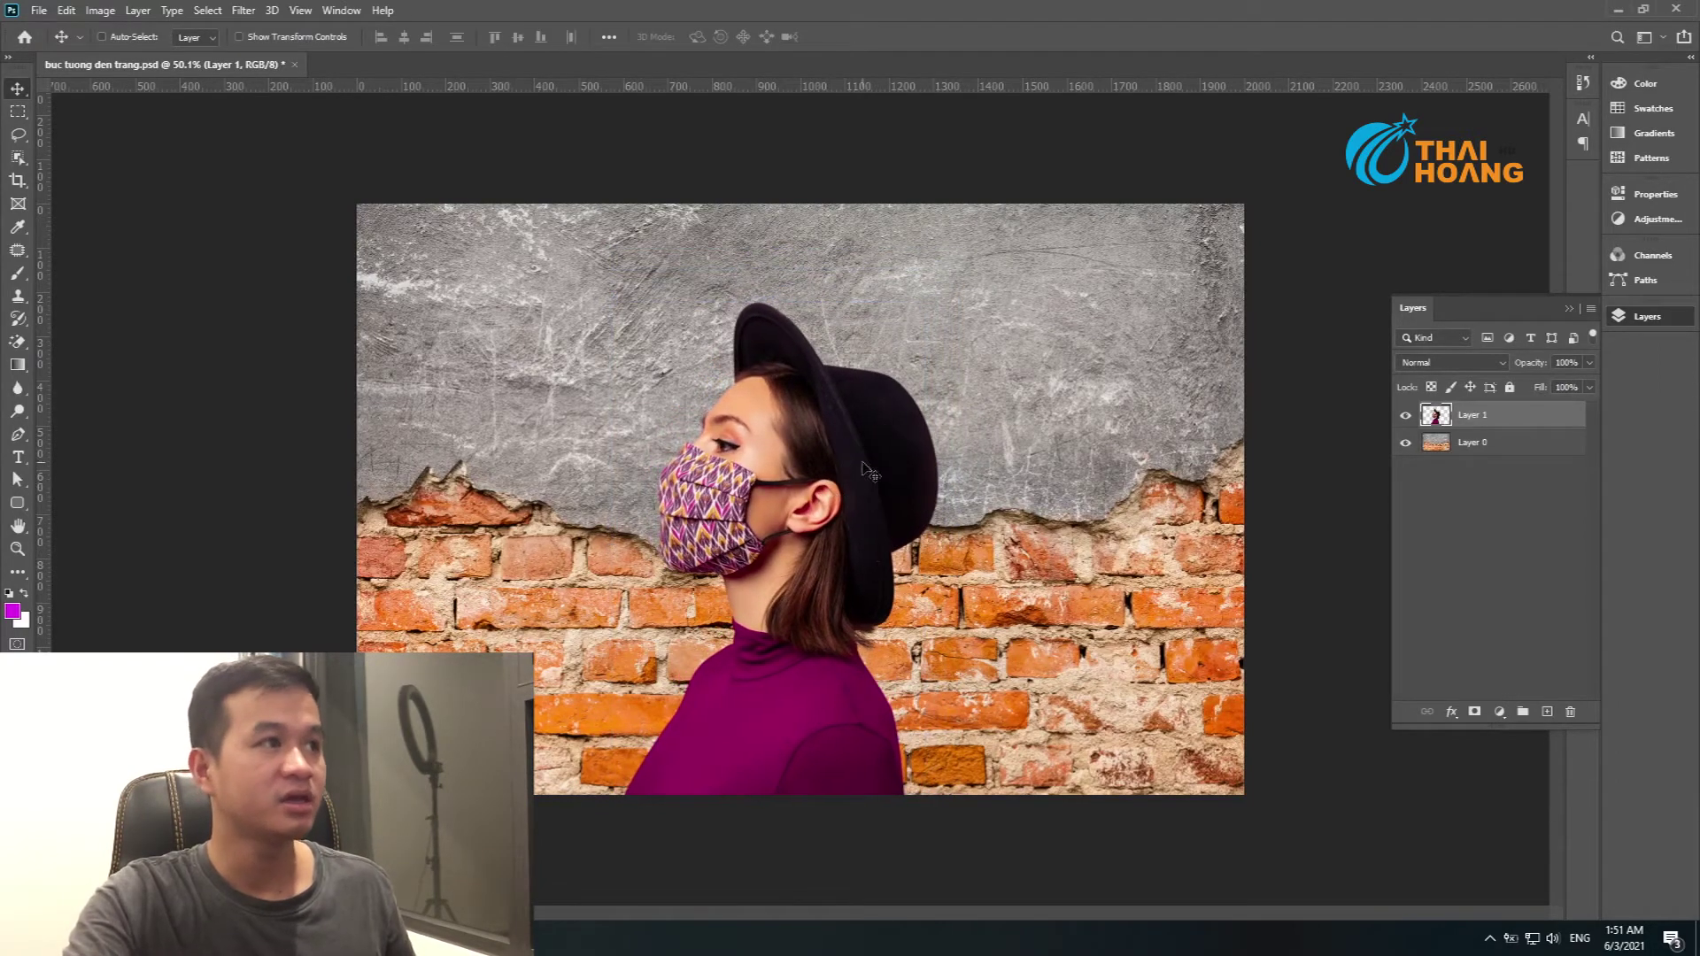
left_click(1452, 714)
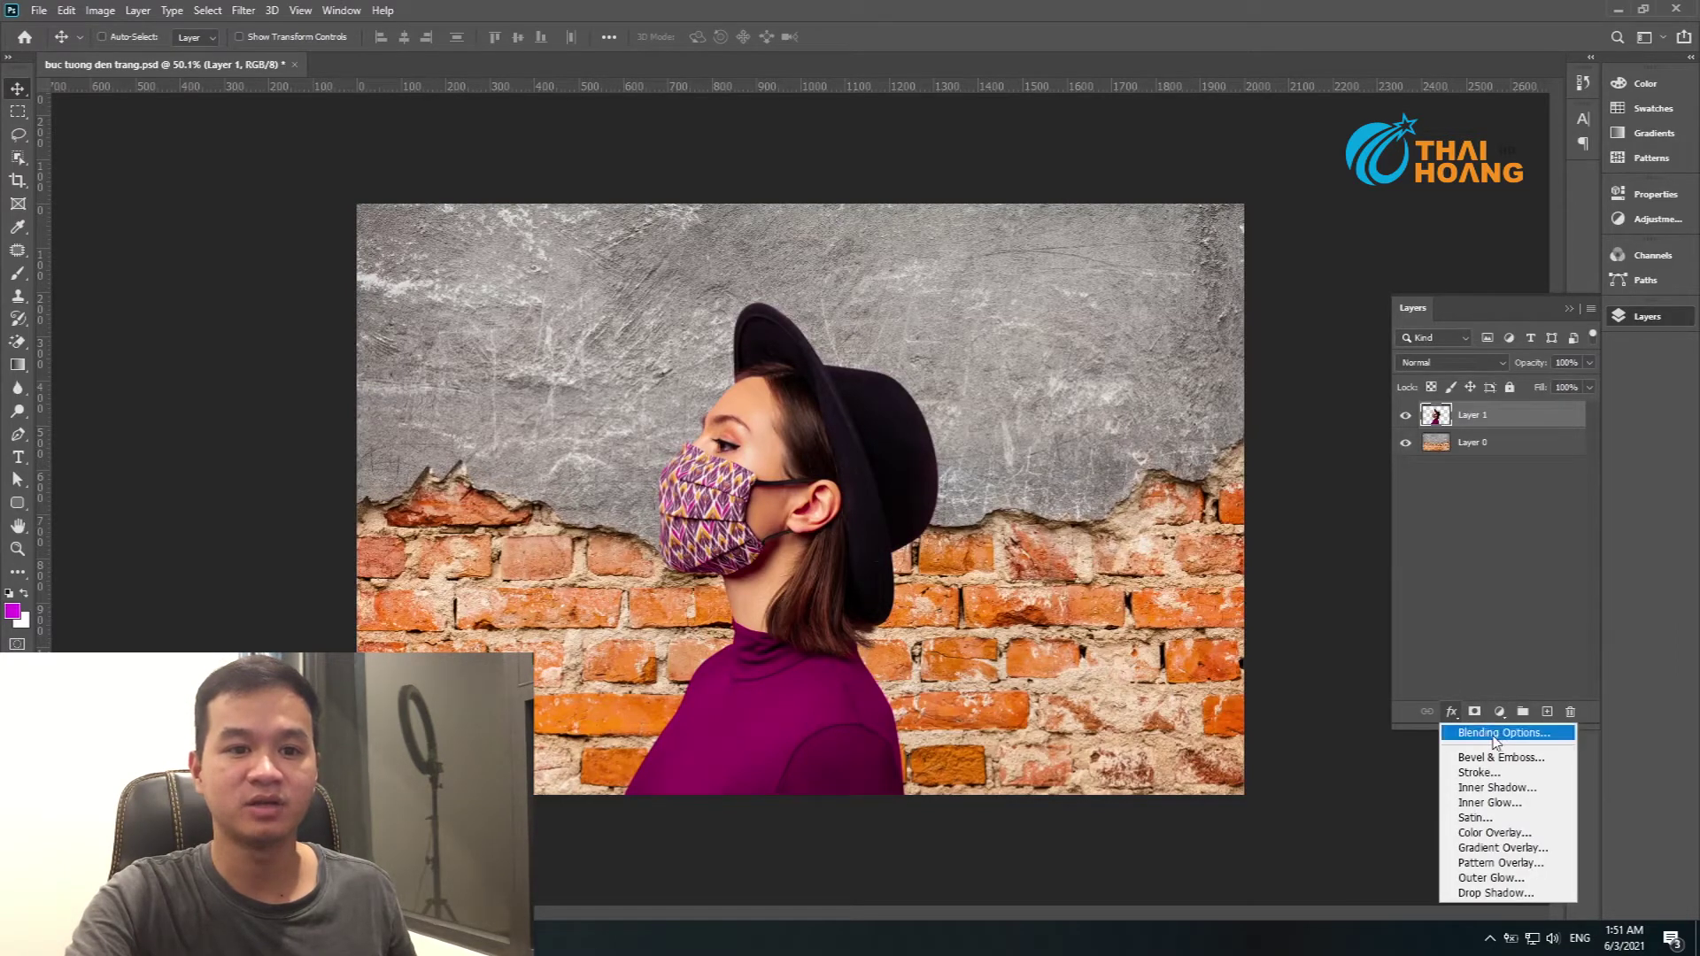
Give the woman layer a black 11 px outside stroke at 80% opacity.
left_click(1499, 734)
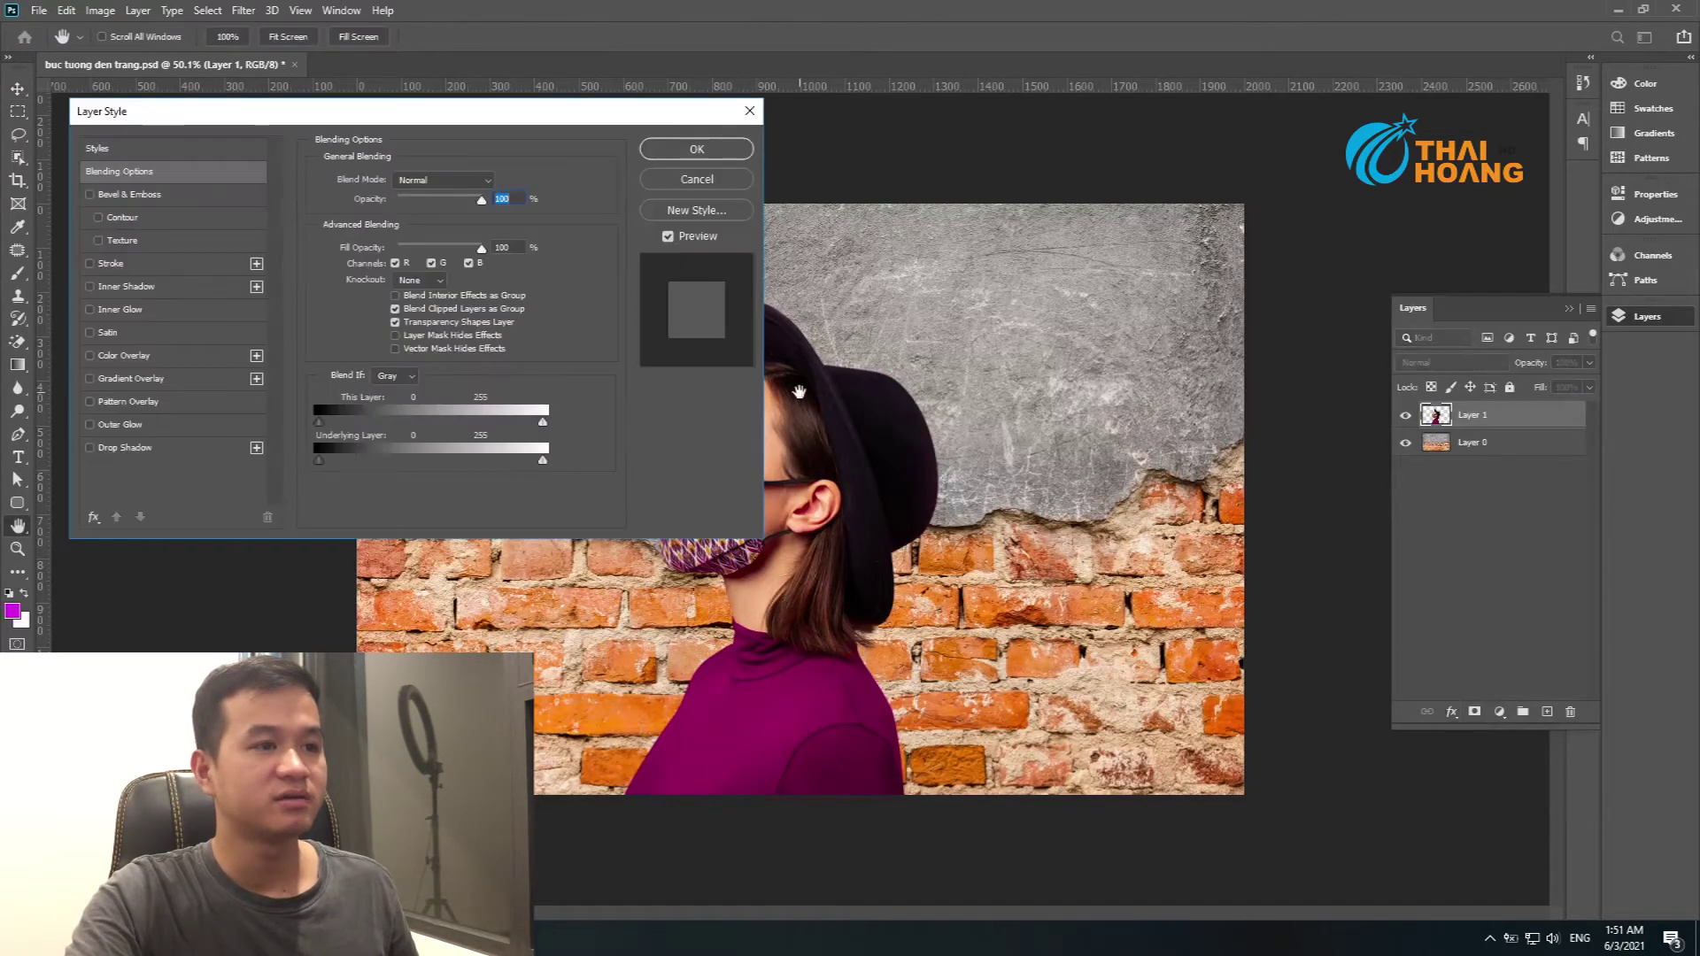
left_click(111, 263)
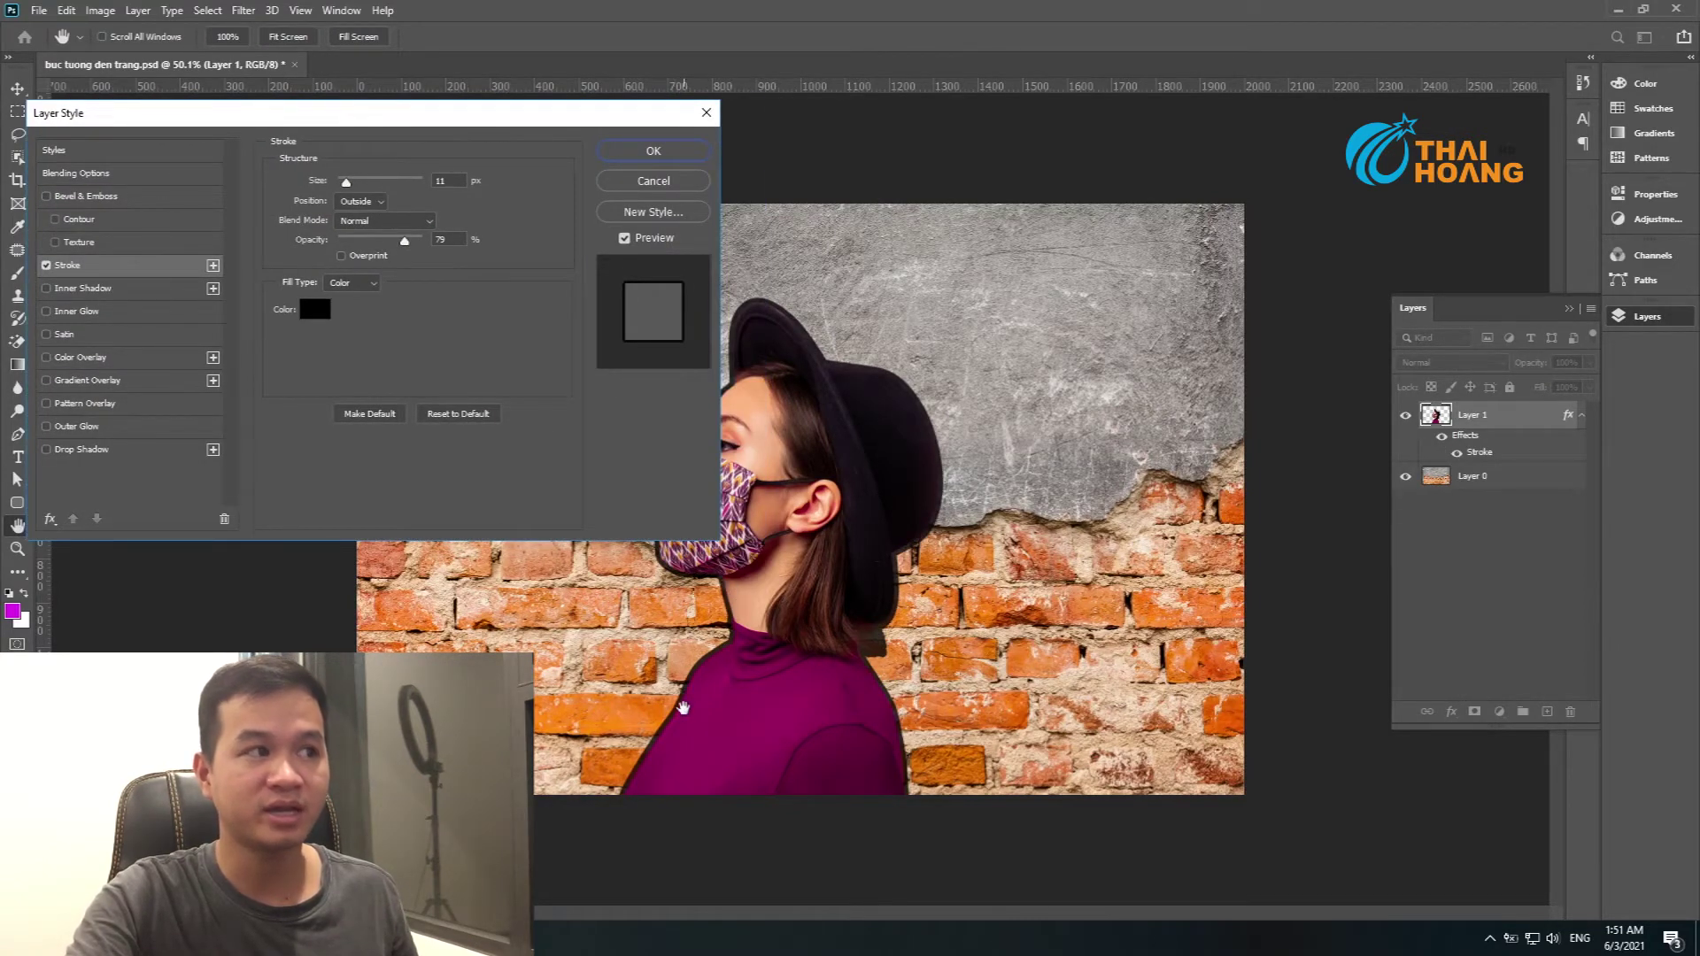
double_click(450, 237)
type("80")
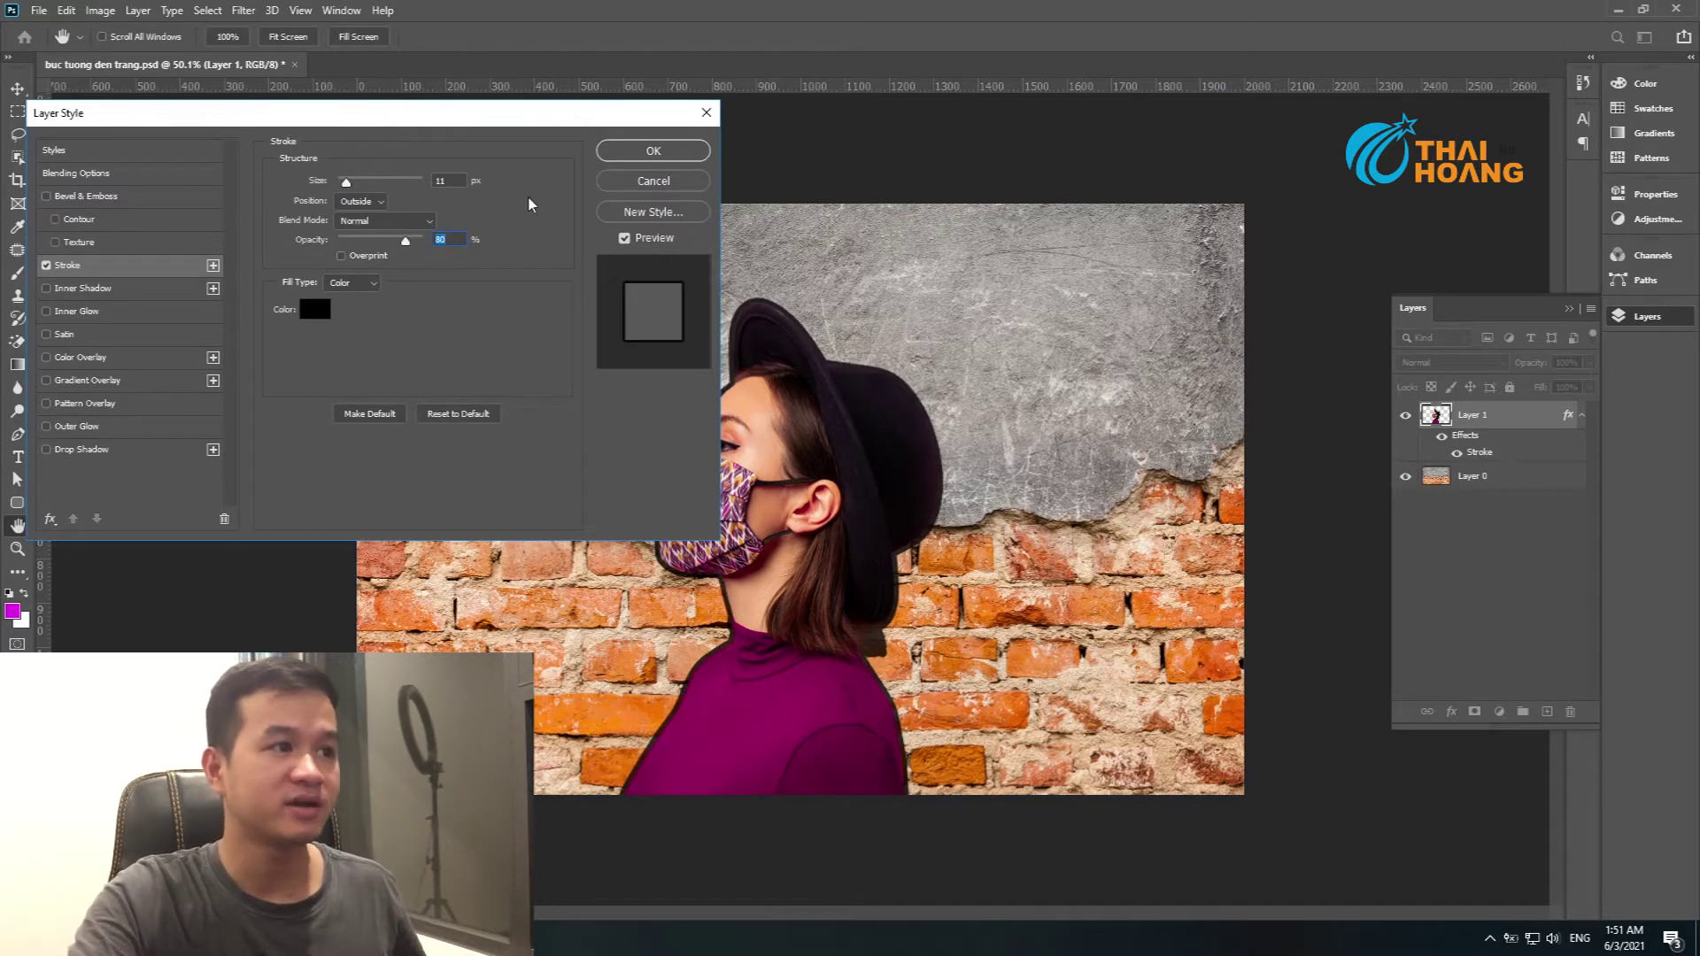
left_click(637, 153)
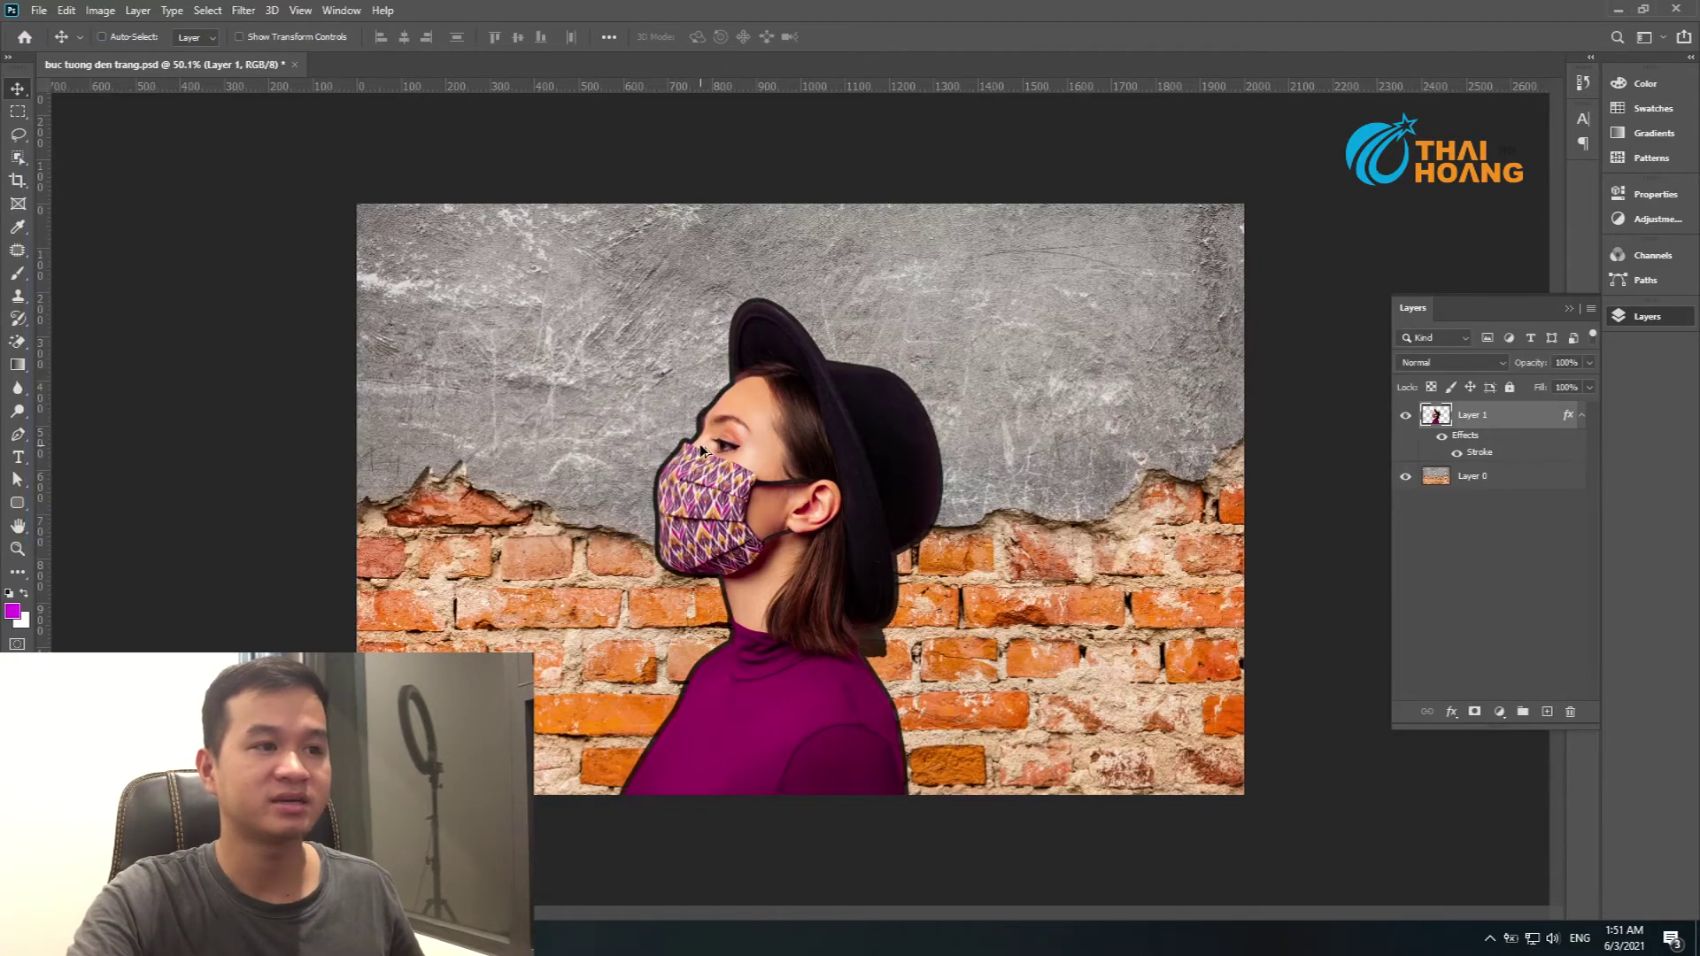
scroll(694, 382, "up", 3)
scroll(693, 383, "up", 2)
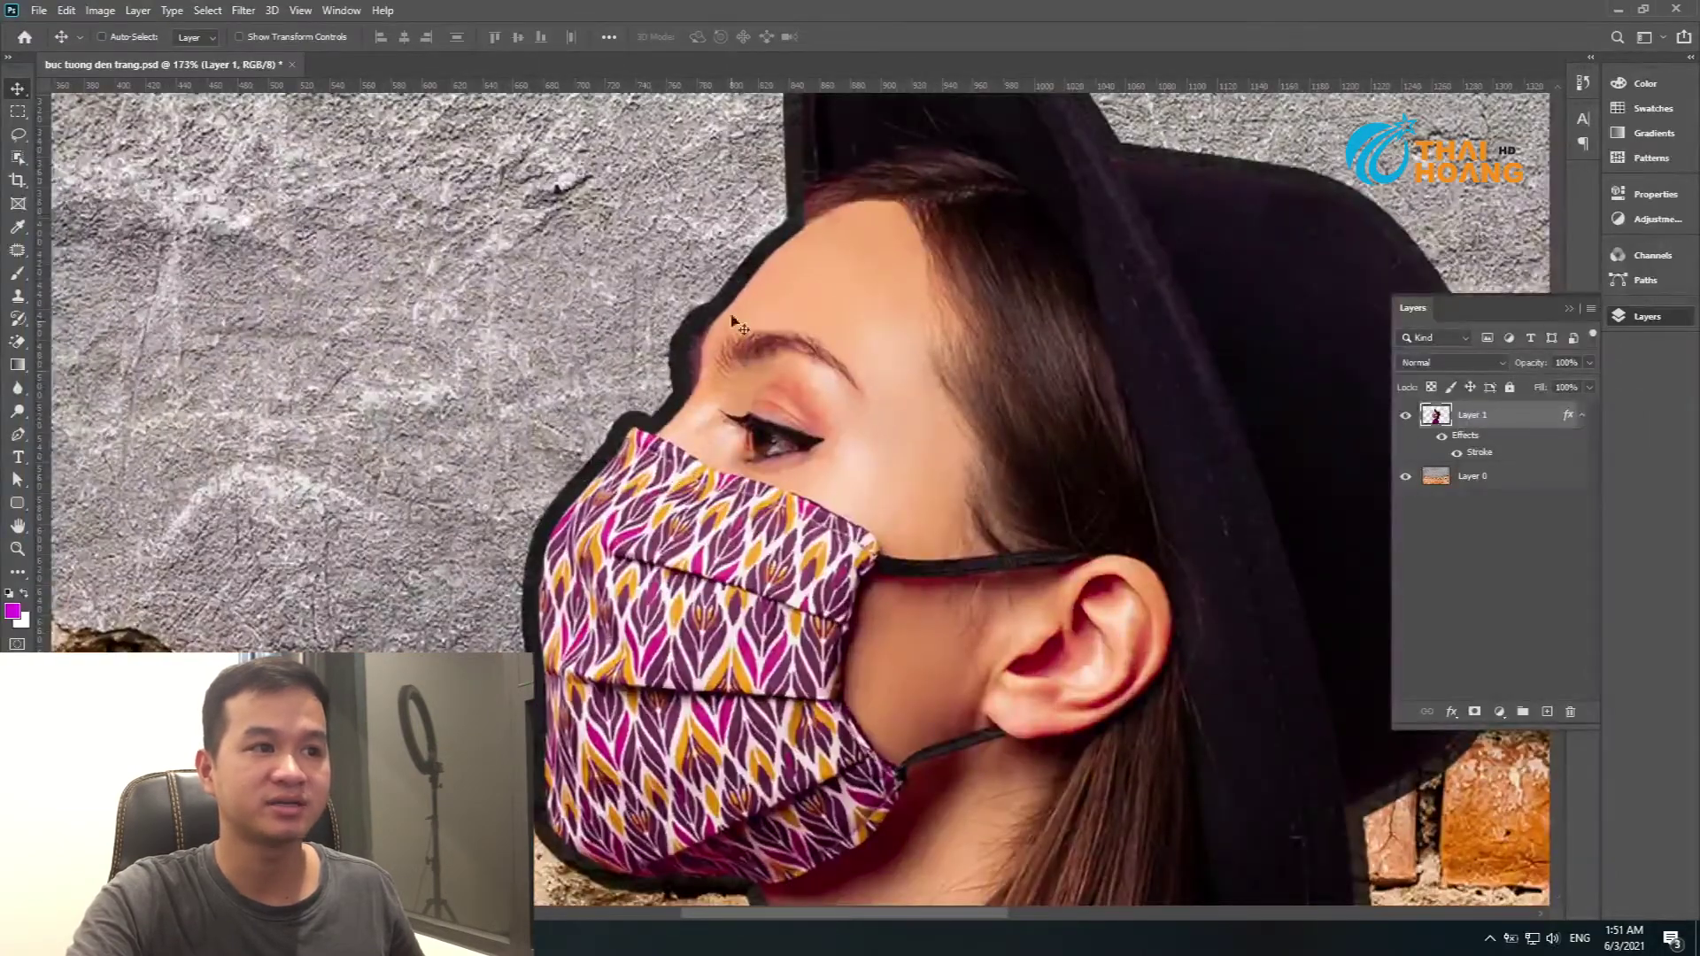
scroll(733, 323, "down", 3)
scroll(700, 305, "down", 2)
scroll(664, 292, "down", 1)
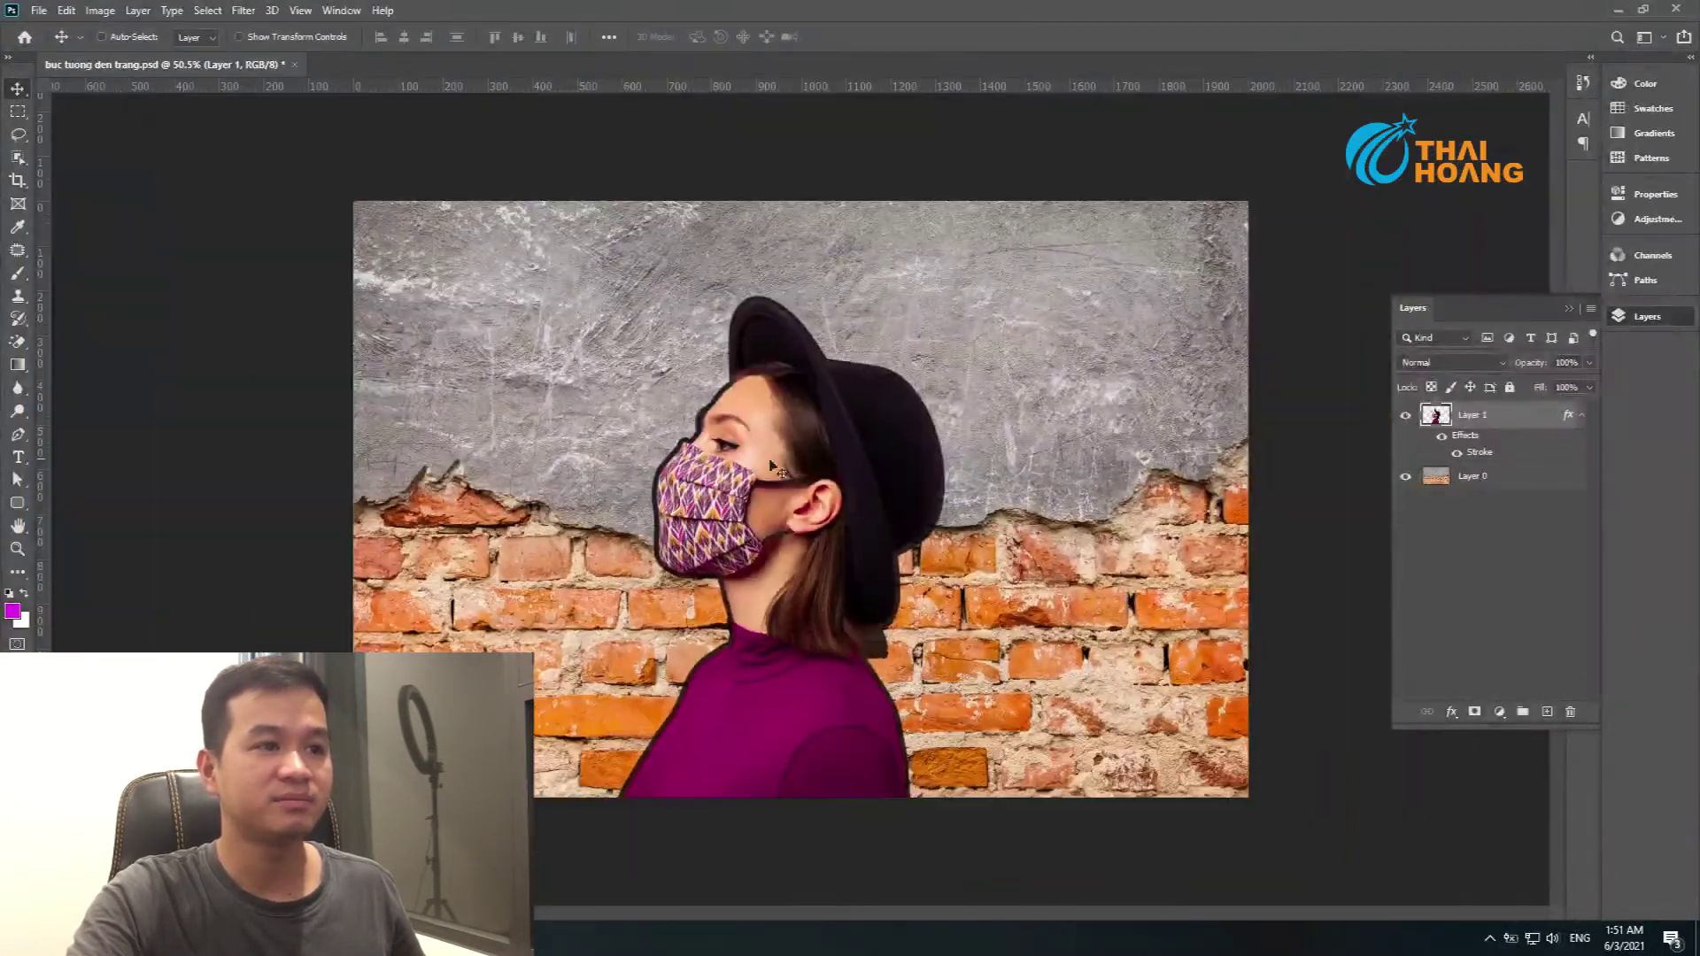
left_click(249, 13)
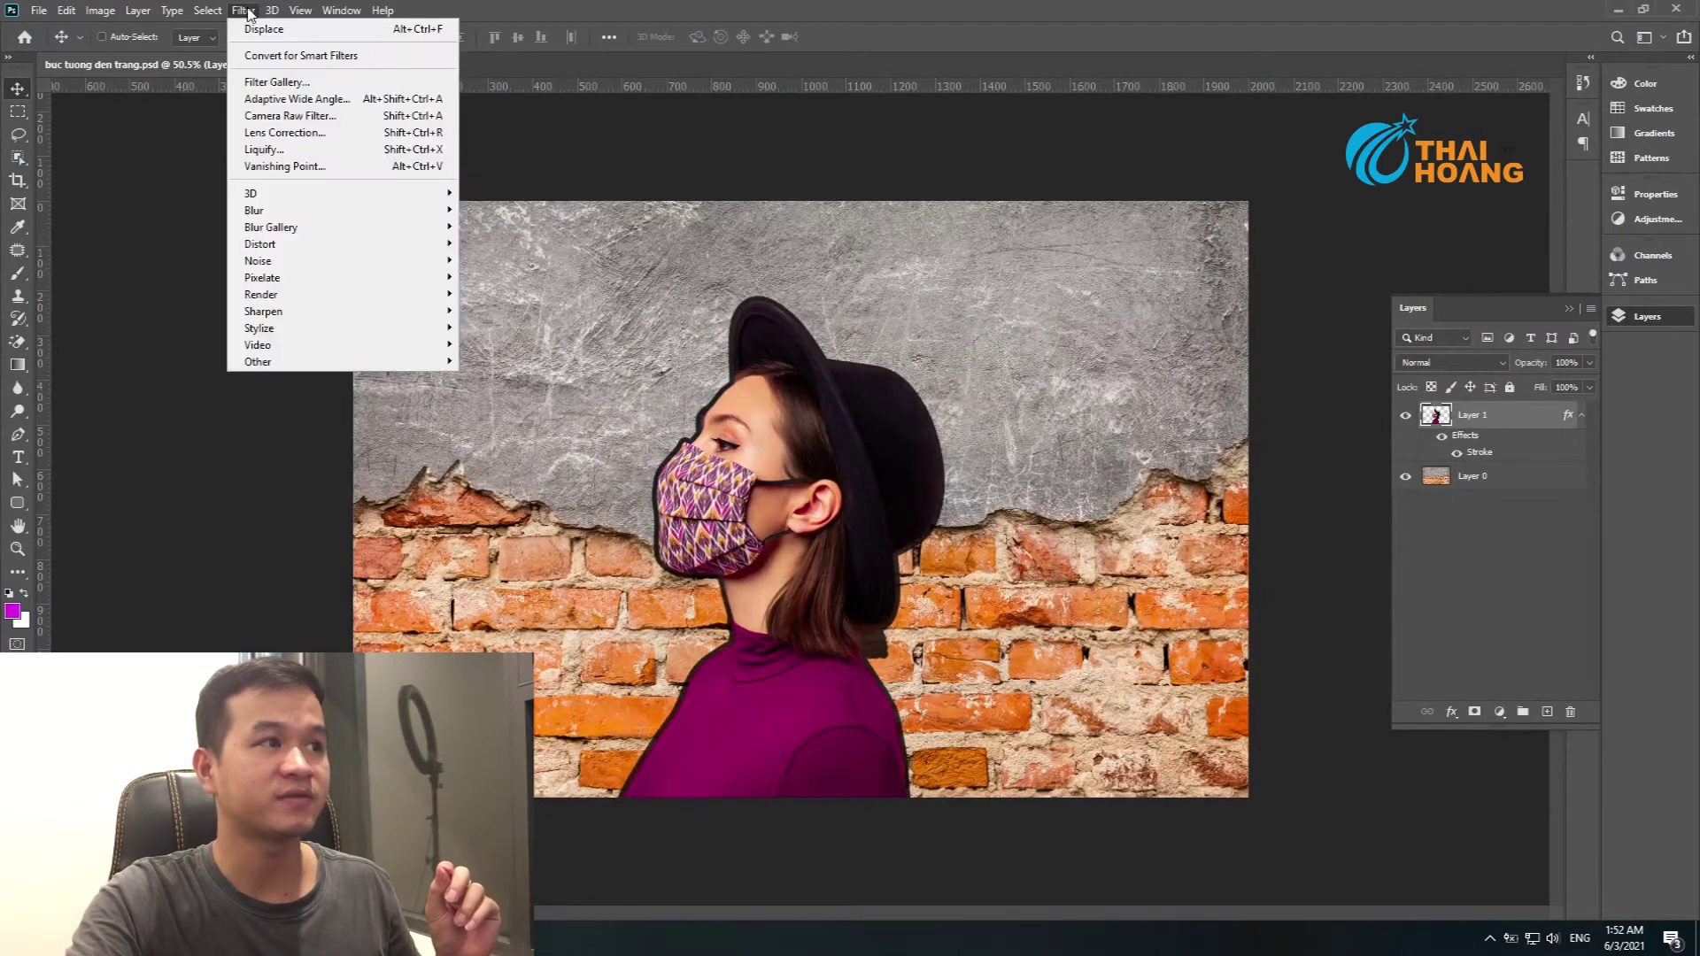
Compare Underpainting, Rough Pastels and Fresco, then apply Poster Edges to the woman.
left_click(333, 90)
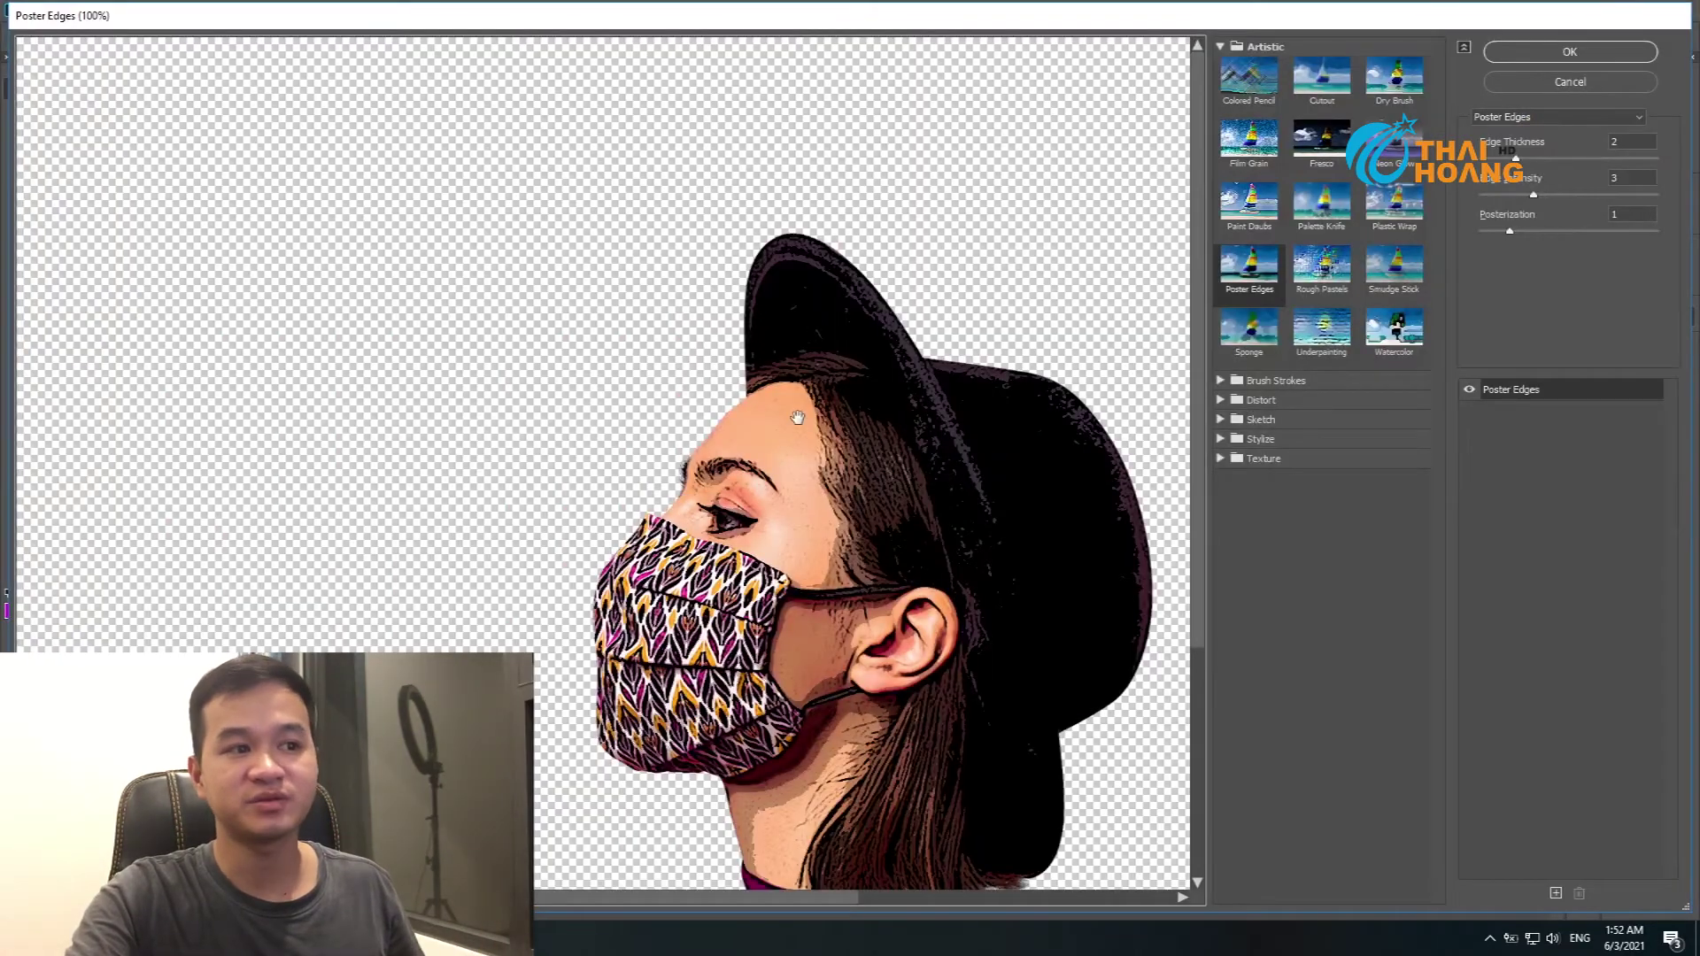
scroll(832, 451, "down", 1)
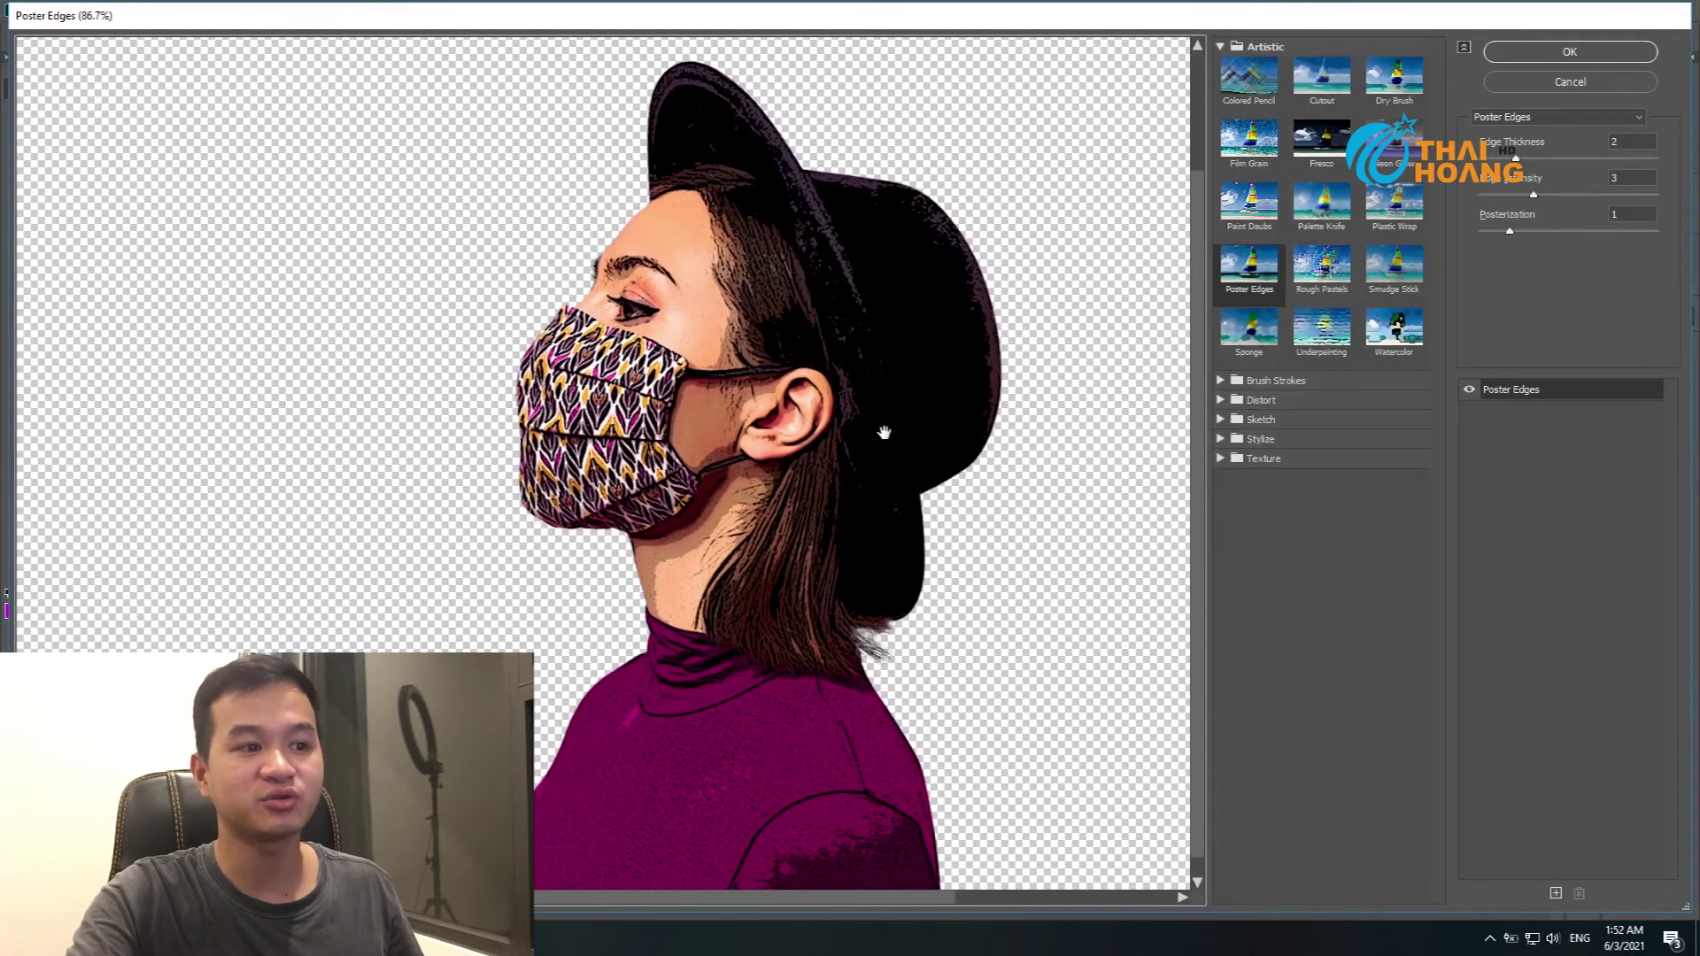
scroll(885, 469, "down", 1)
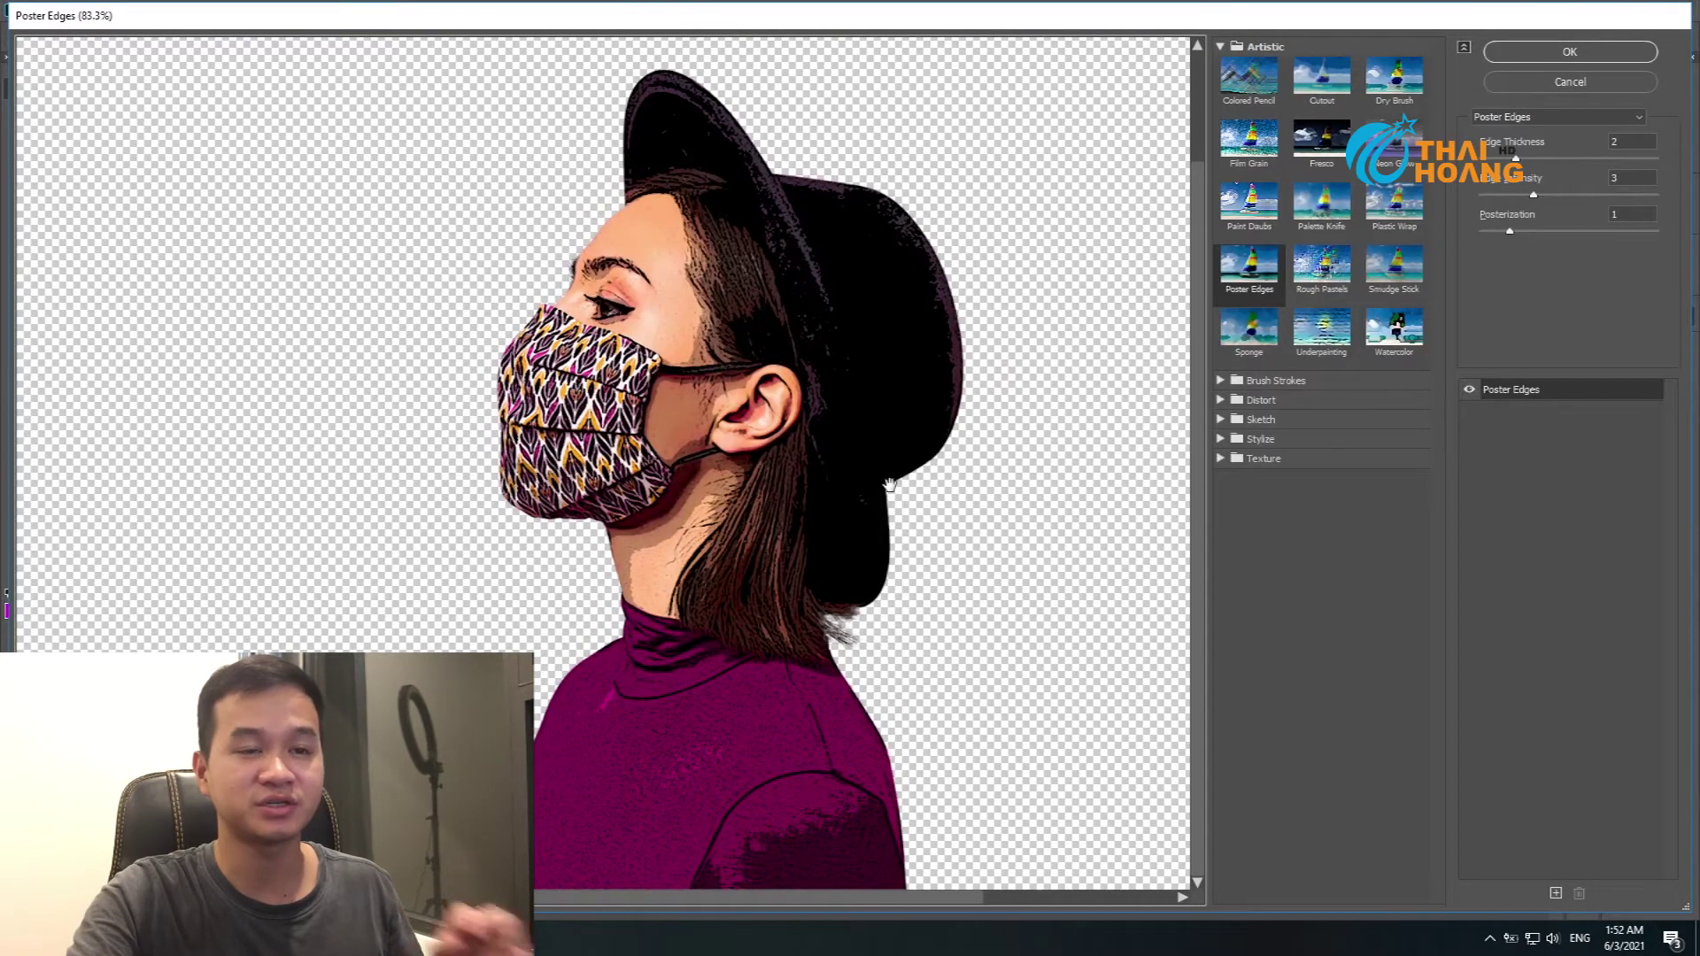
left_click(1322, 327)
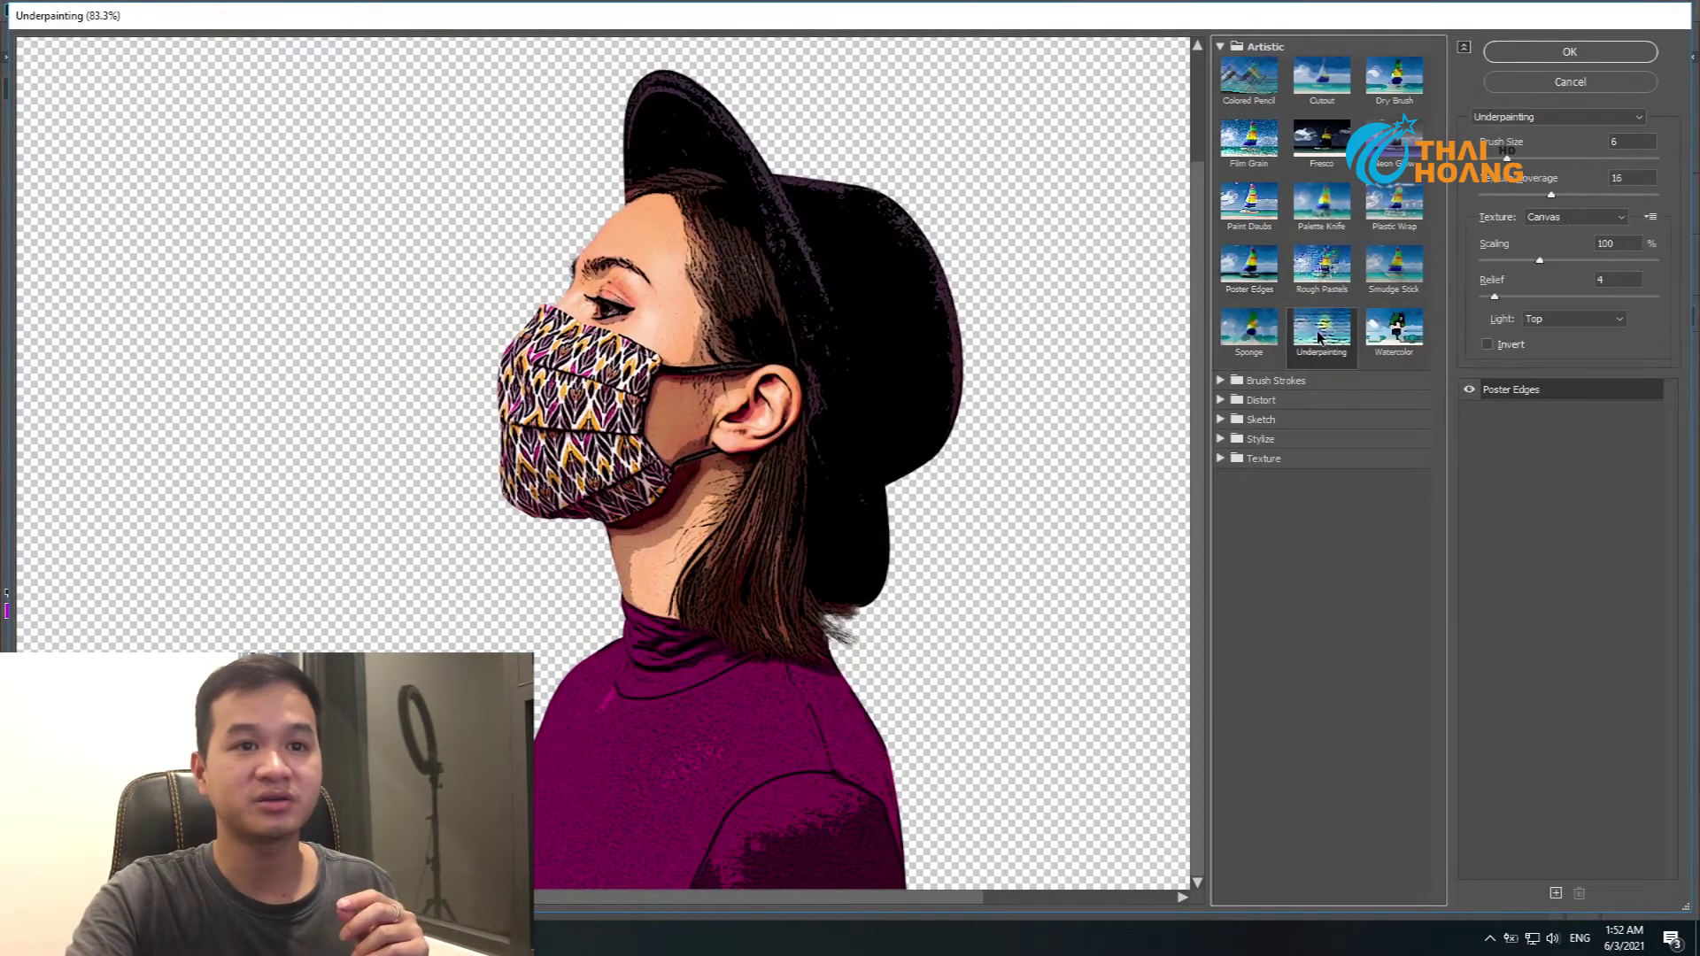
left_click(1321, 264)
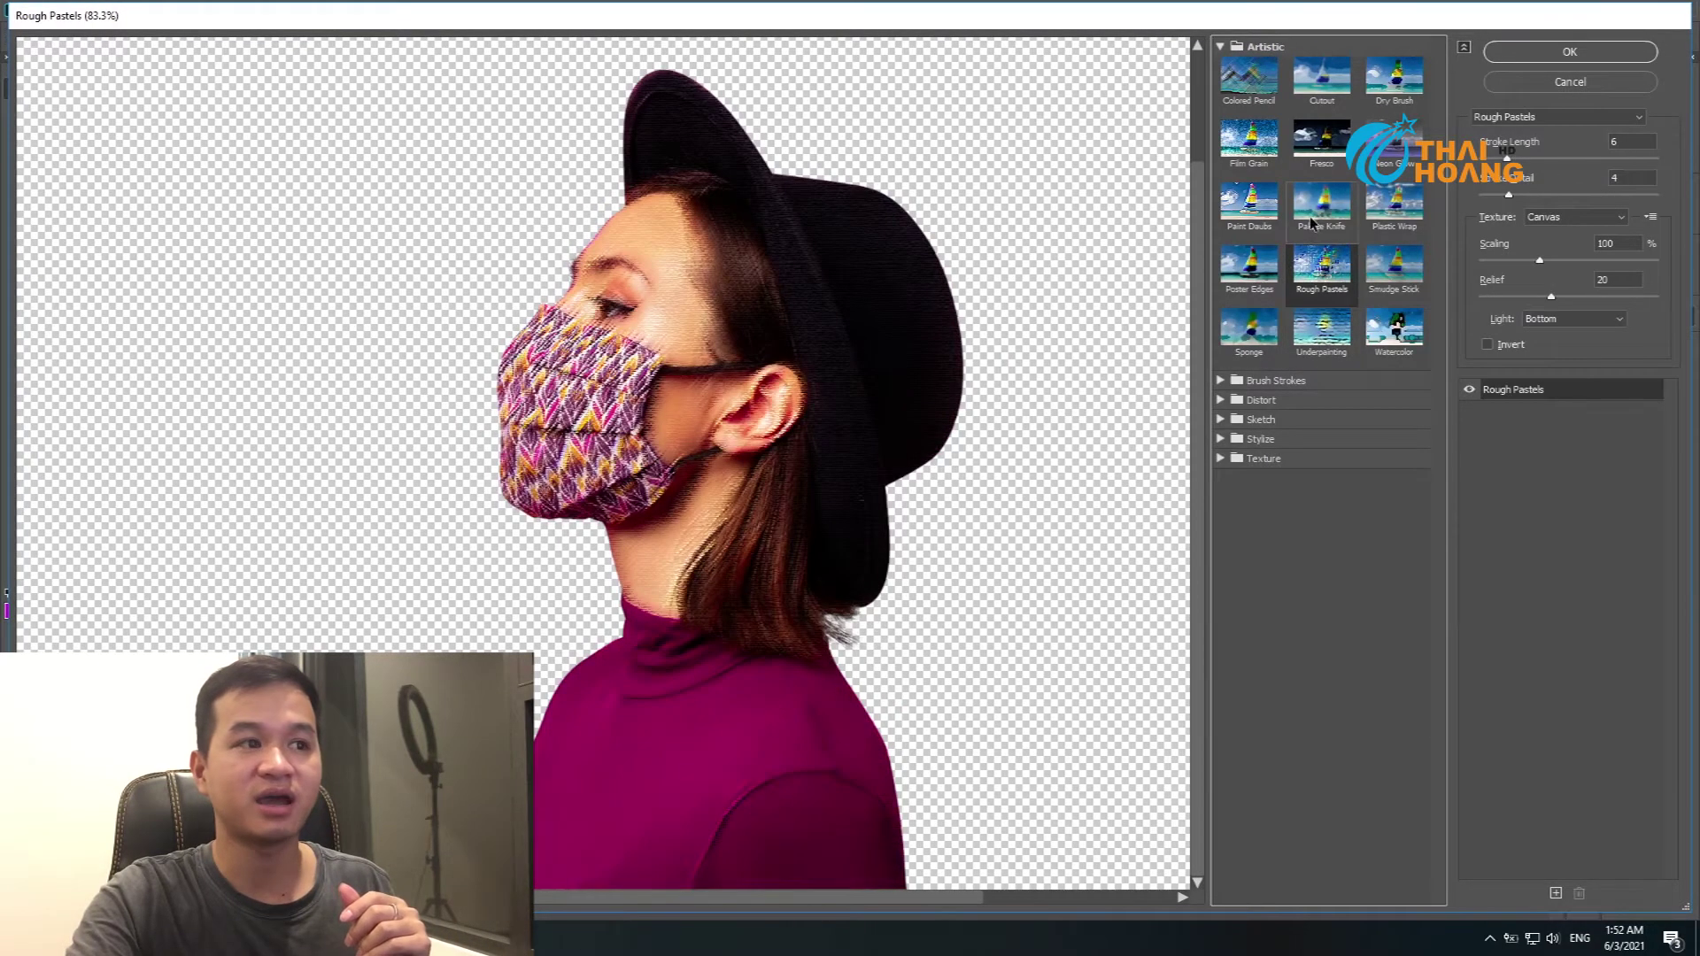
left_click(1316, 159)
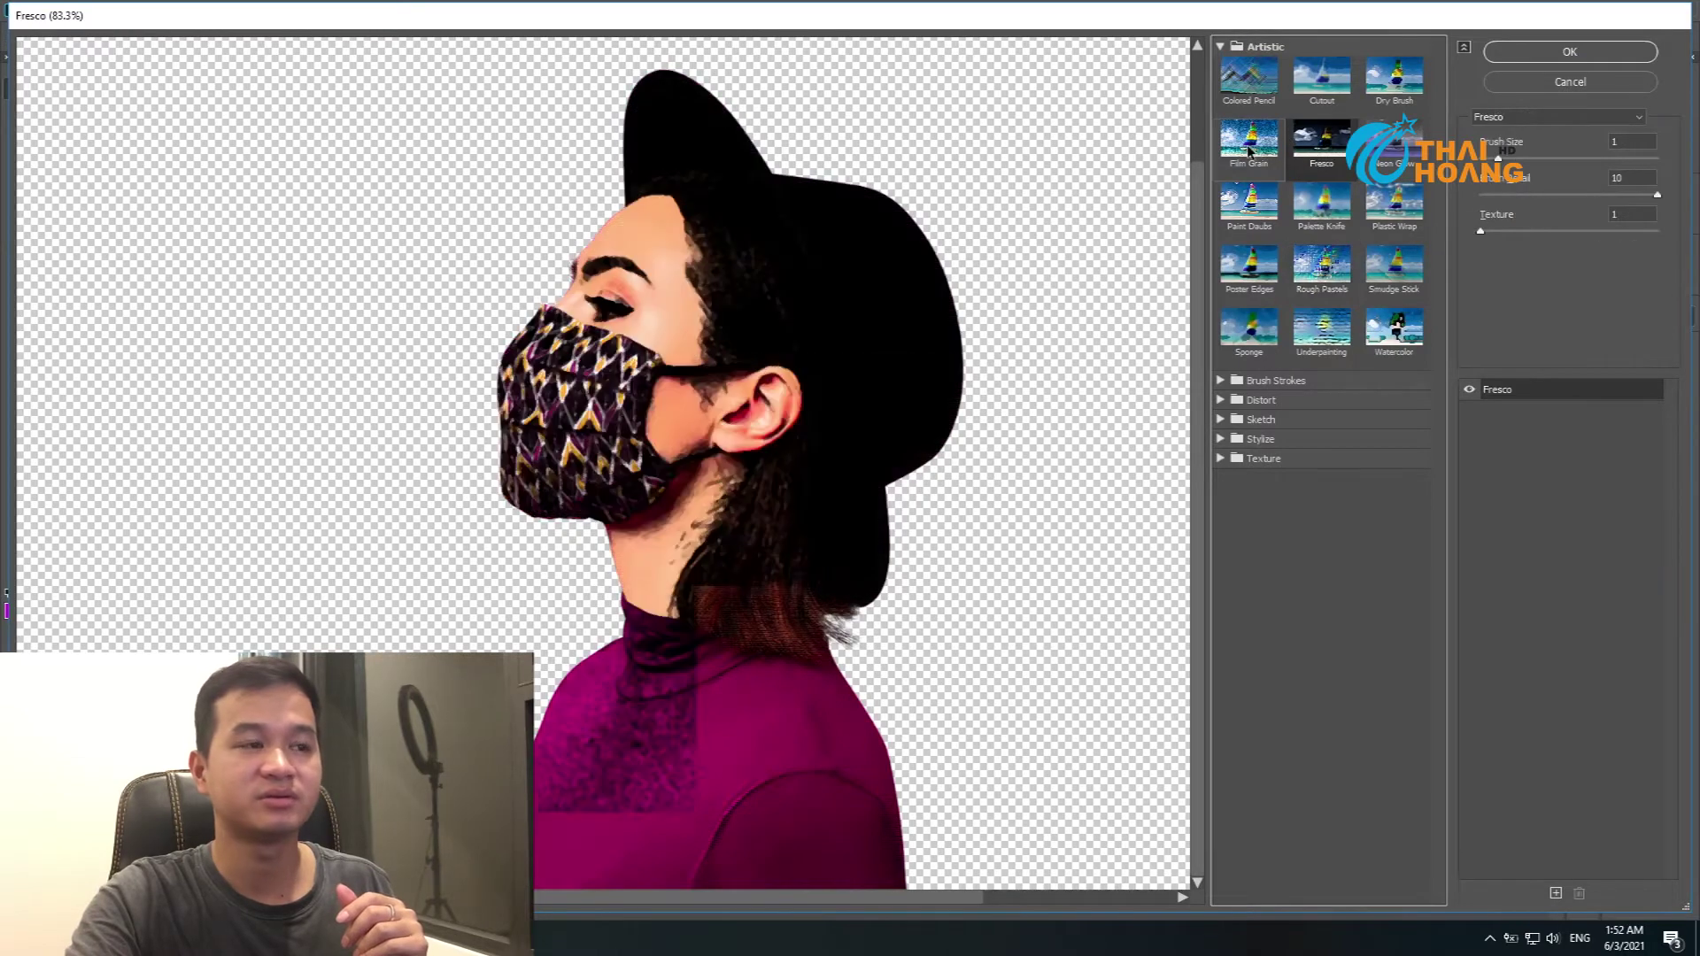
left_click(1261, 295)
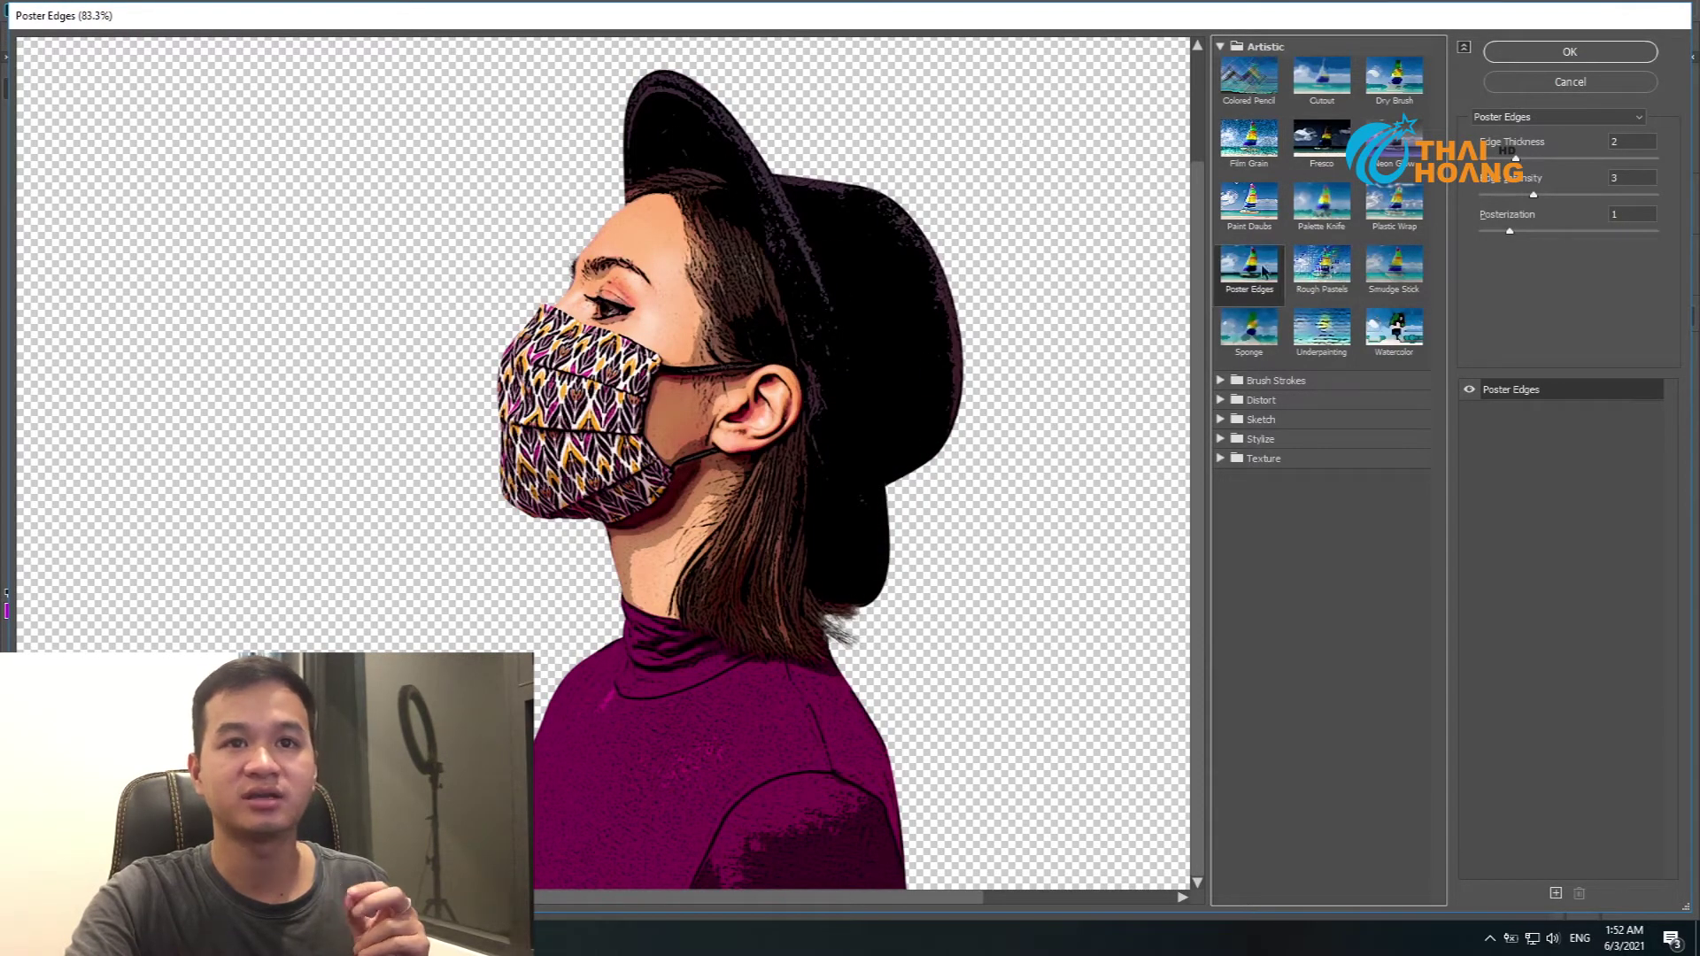
left_click(1567, 53)
scroll(817, 518, "up", 2)
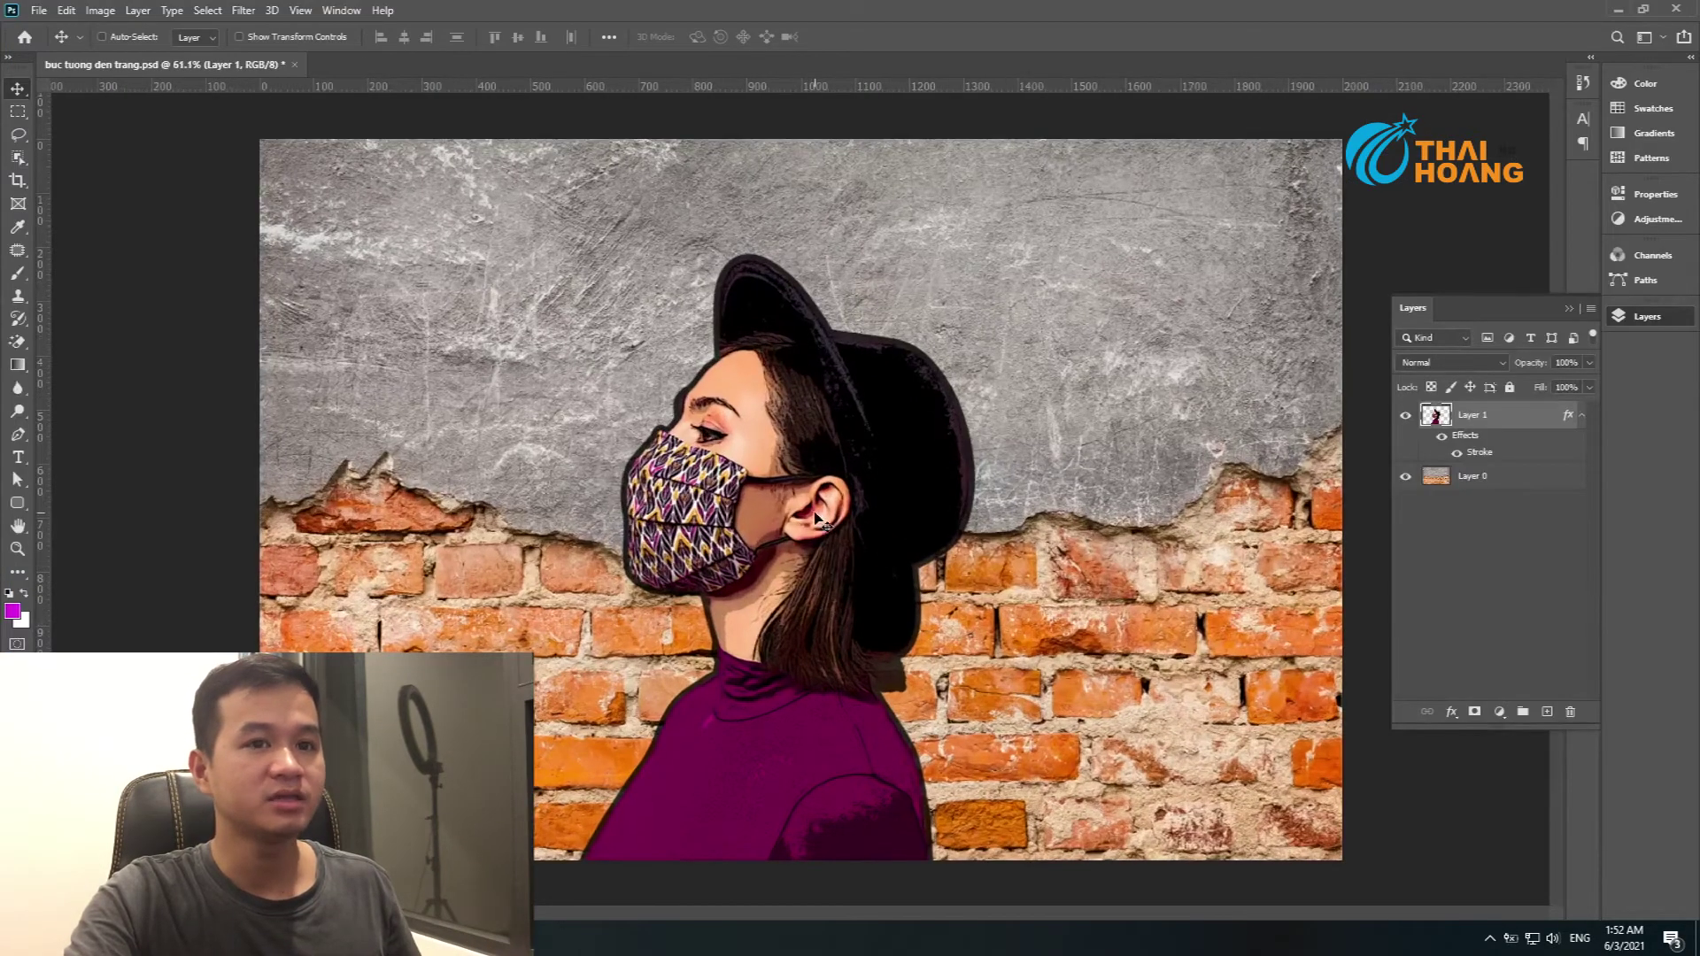
left_click(243, 10)
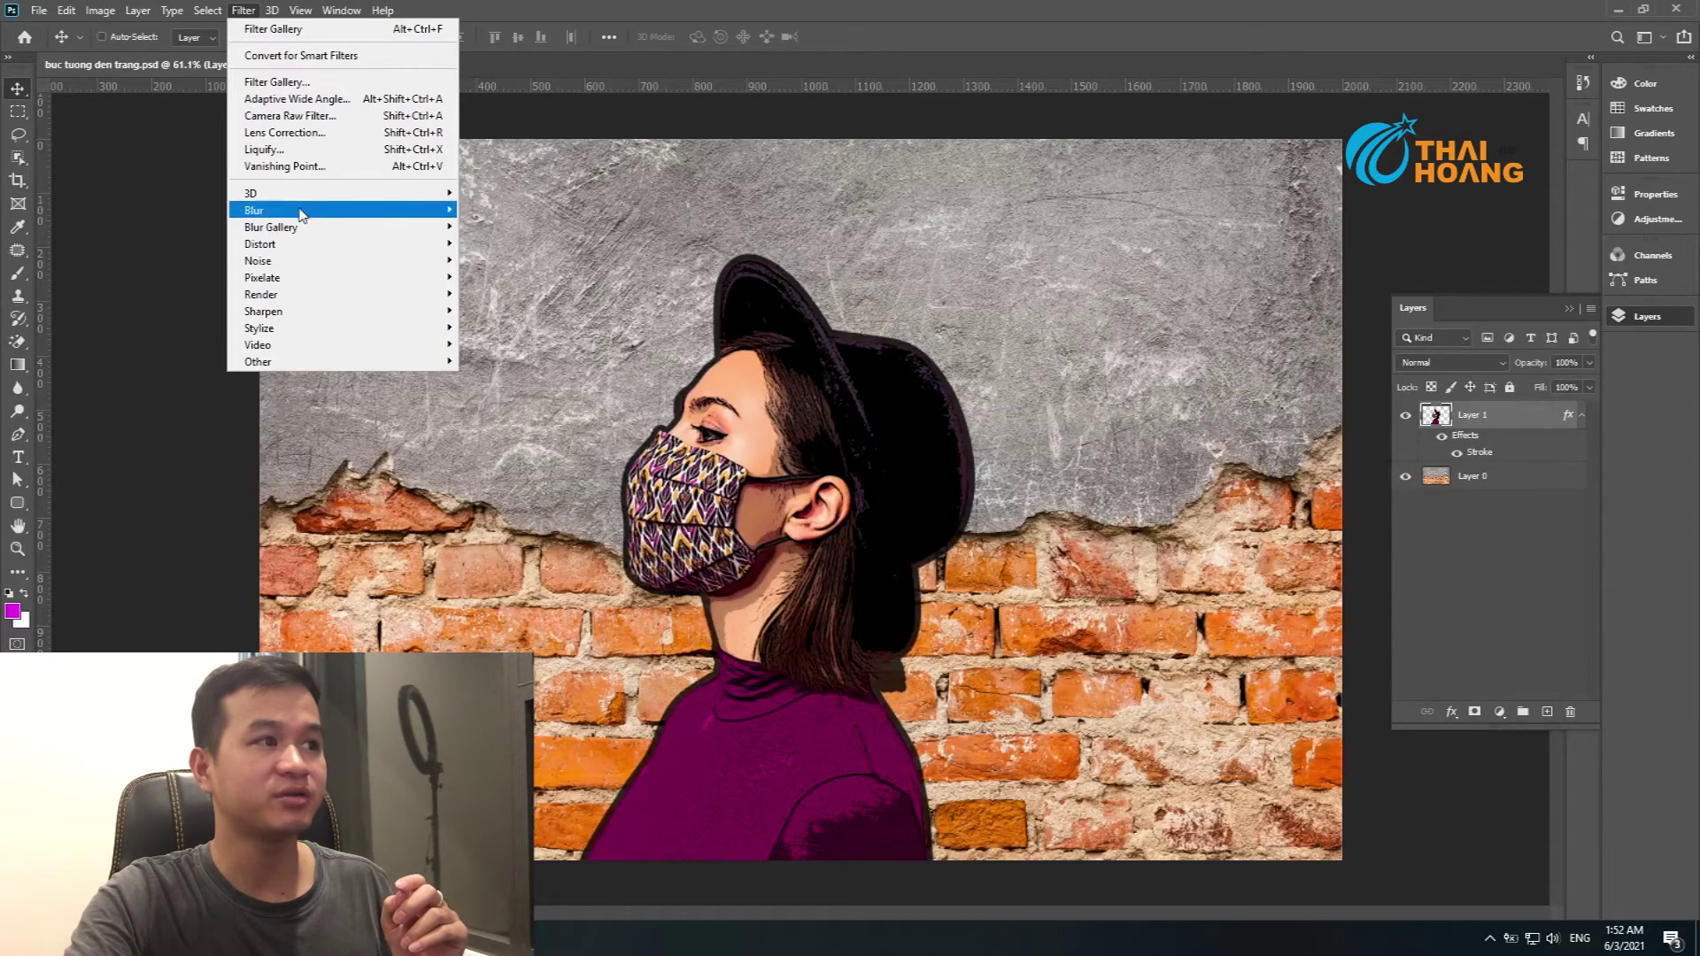
mouse_move(260, 244)
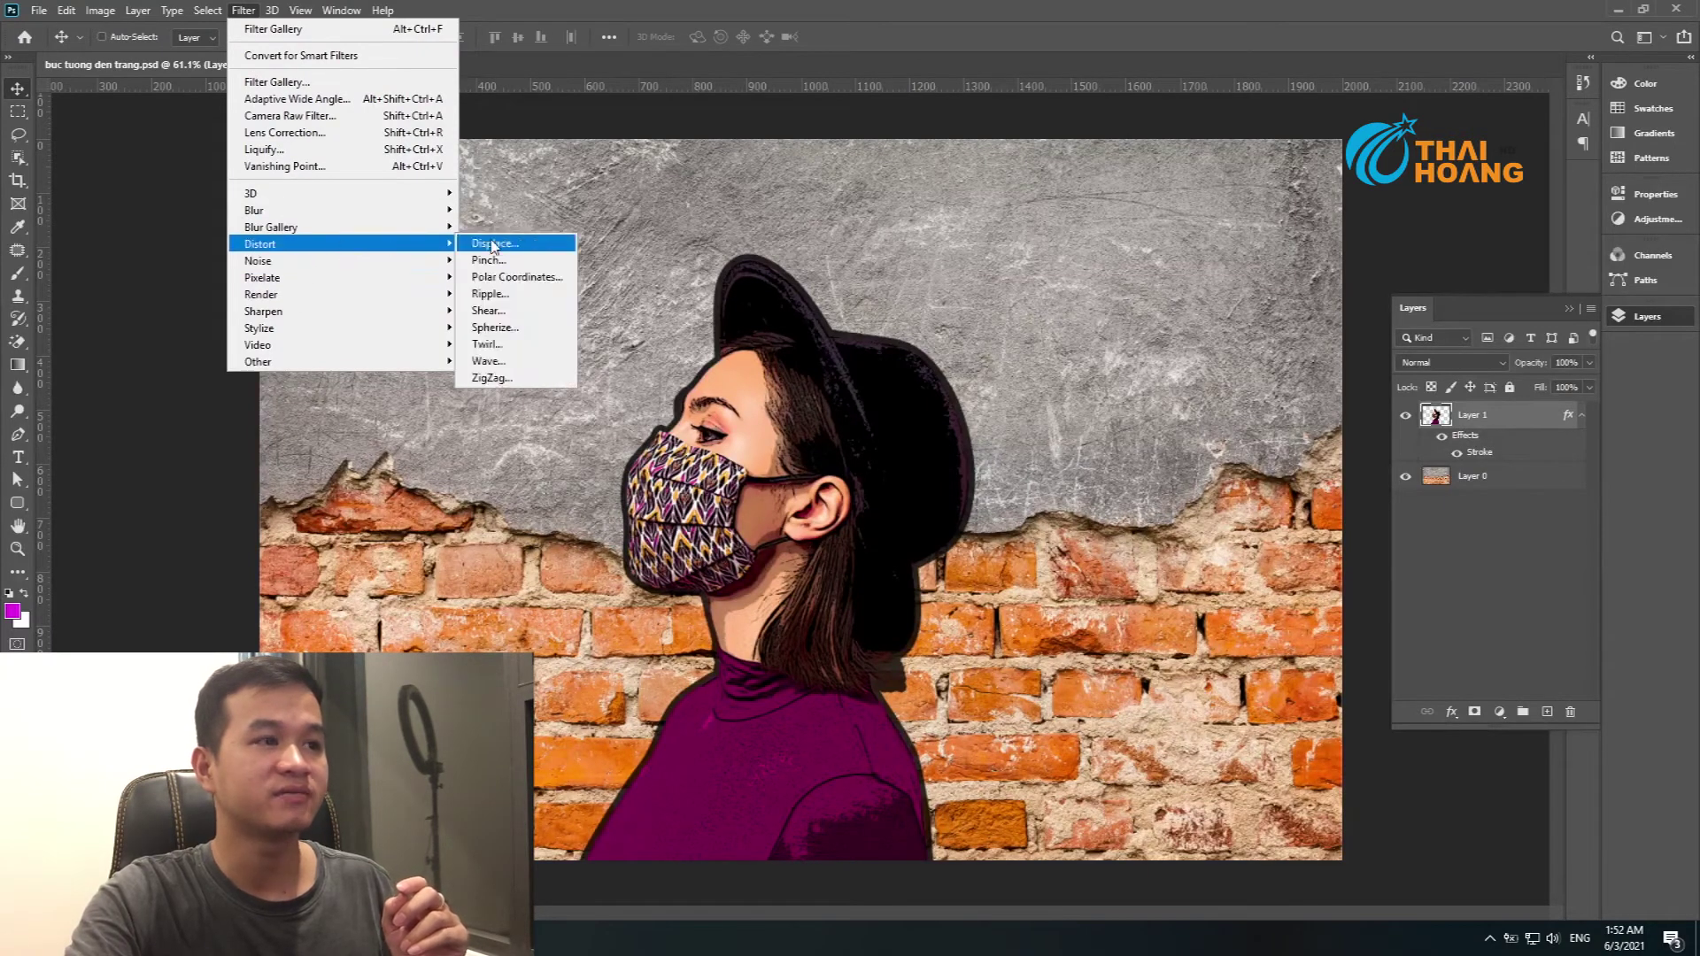
Apply Displace with scales of 5, using buc tuong den trang.psd as the map.
left_click(493, 245)
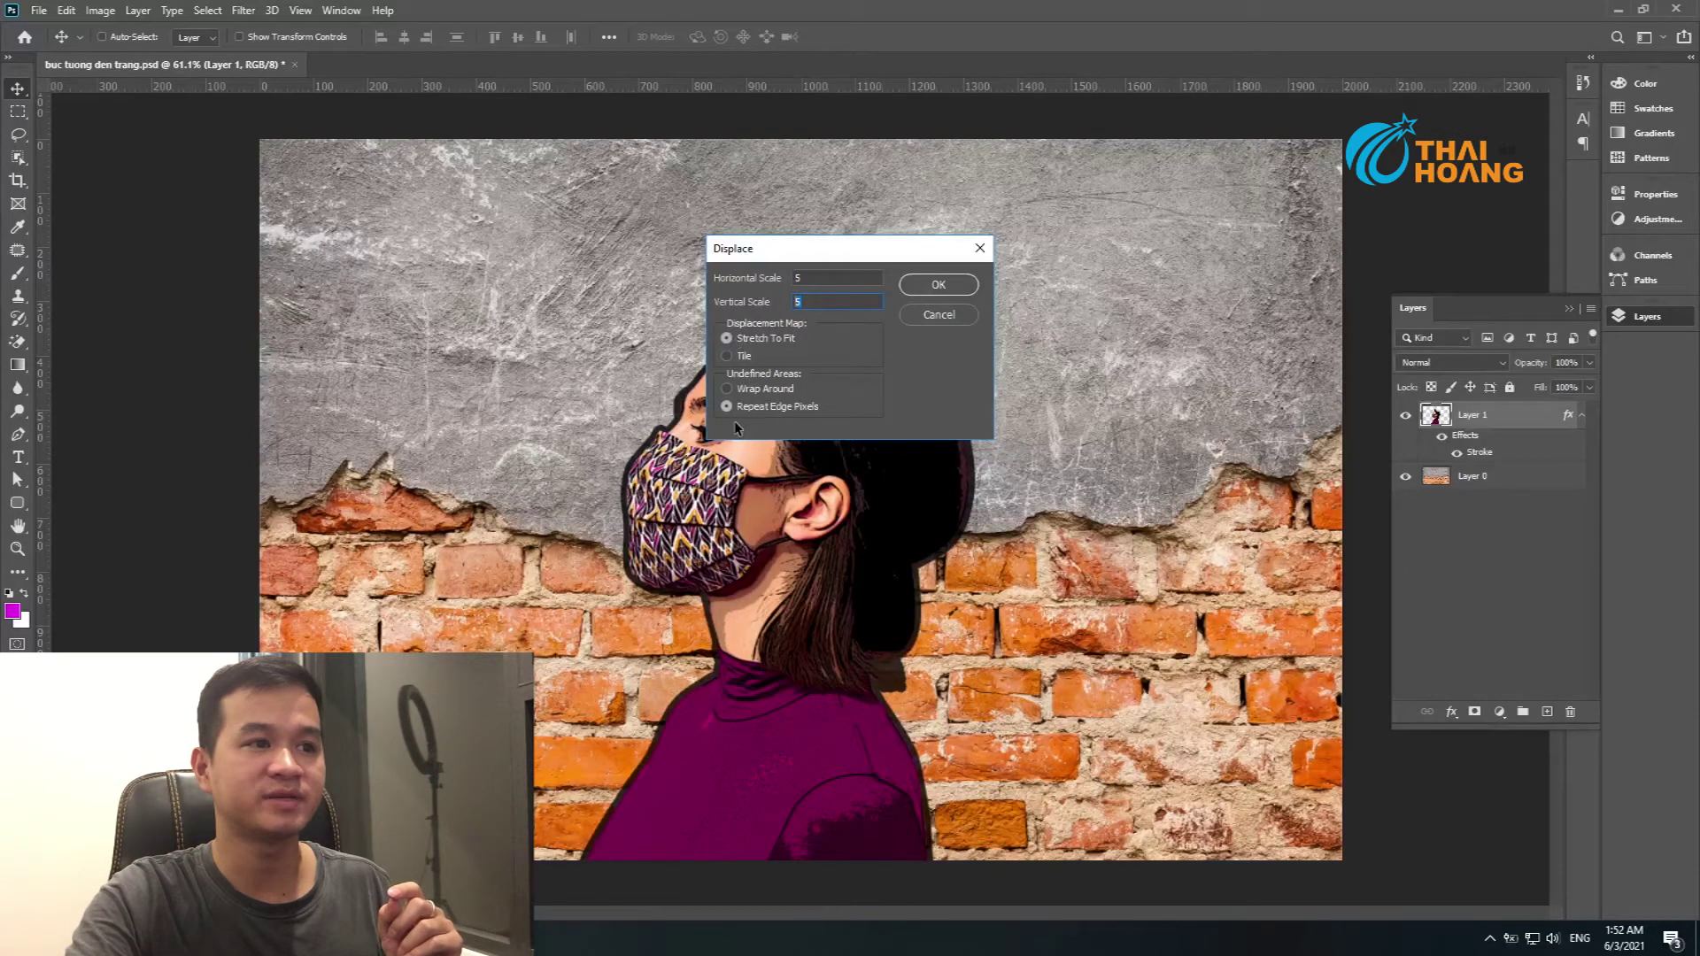
left_click(937, 284)
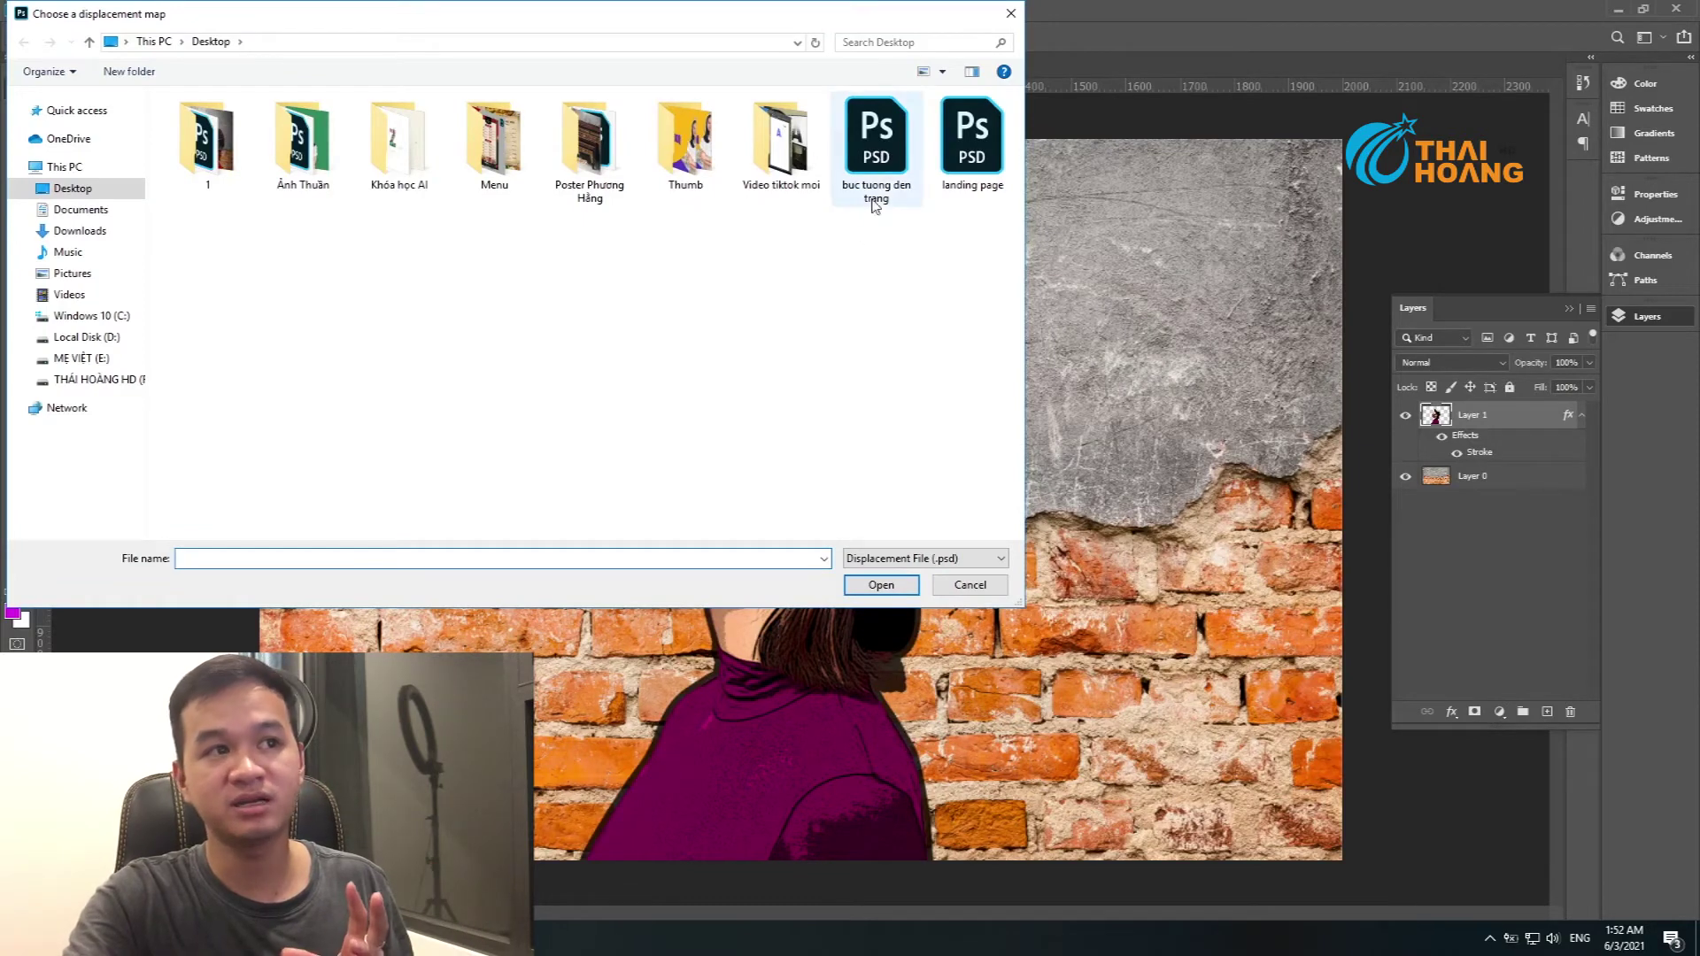
left_click(873, 168)
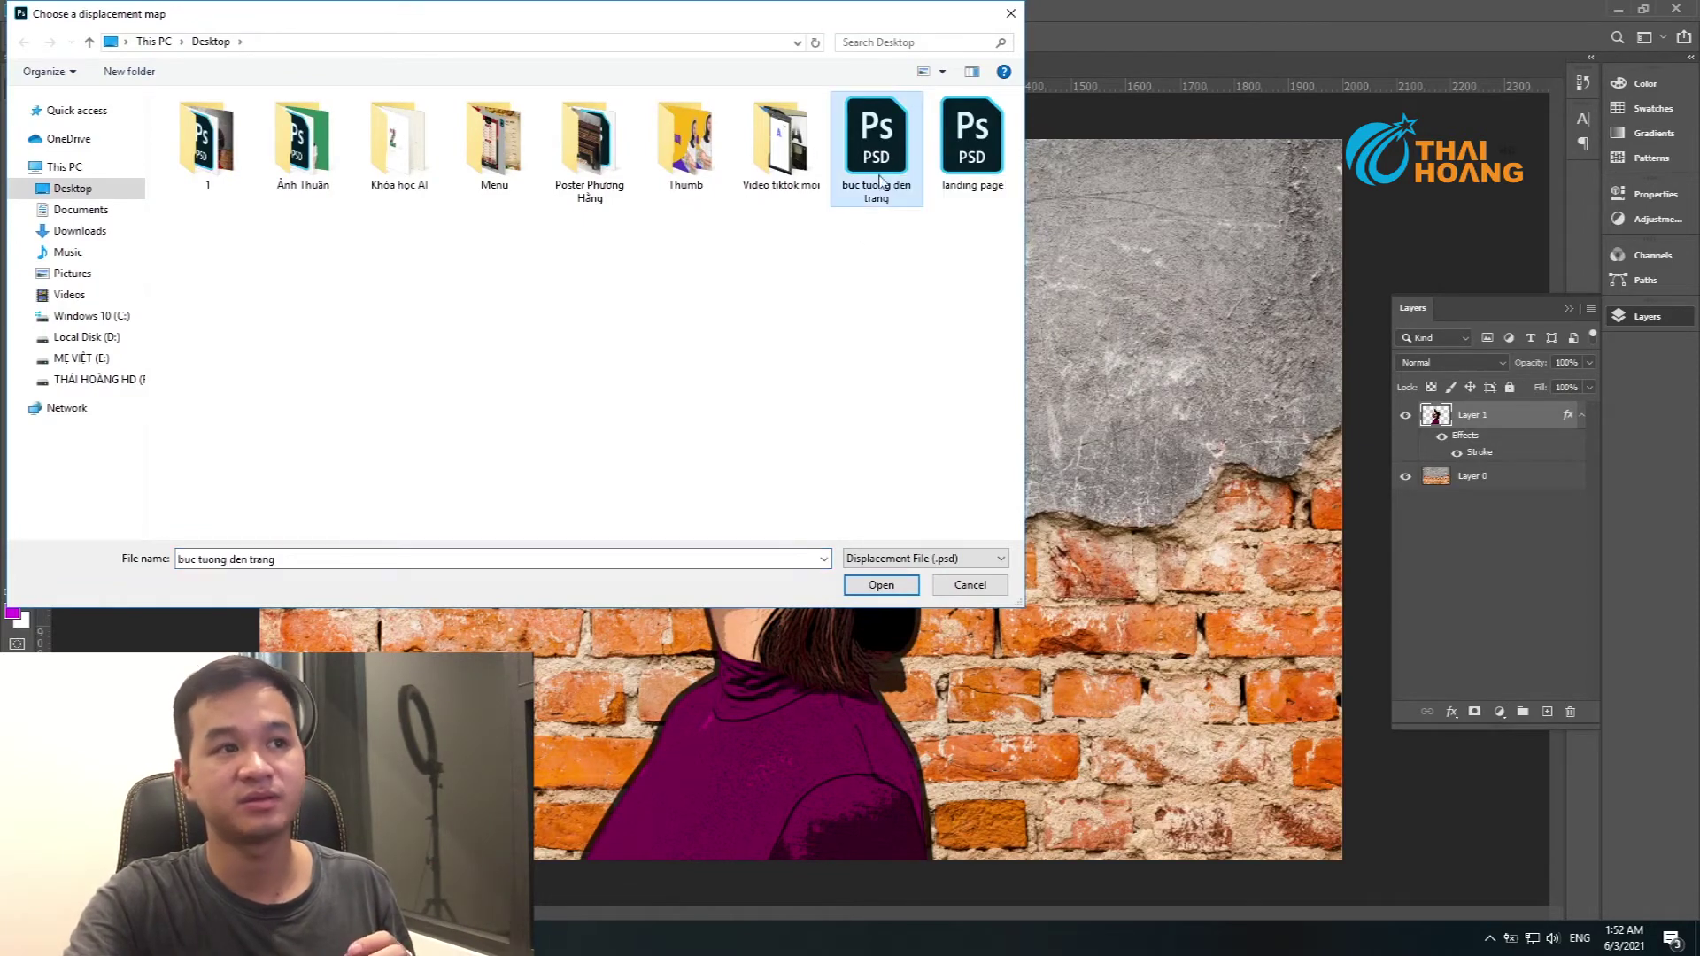
left_click(881, 586)
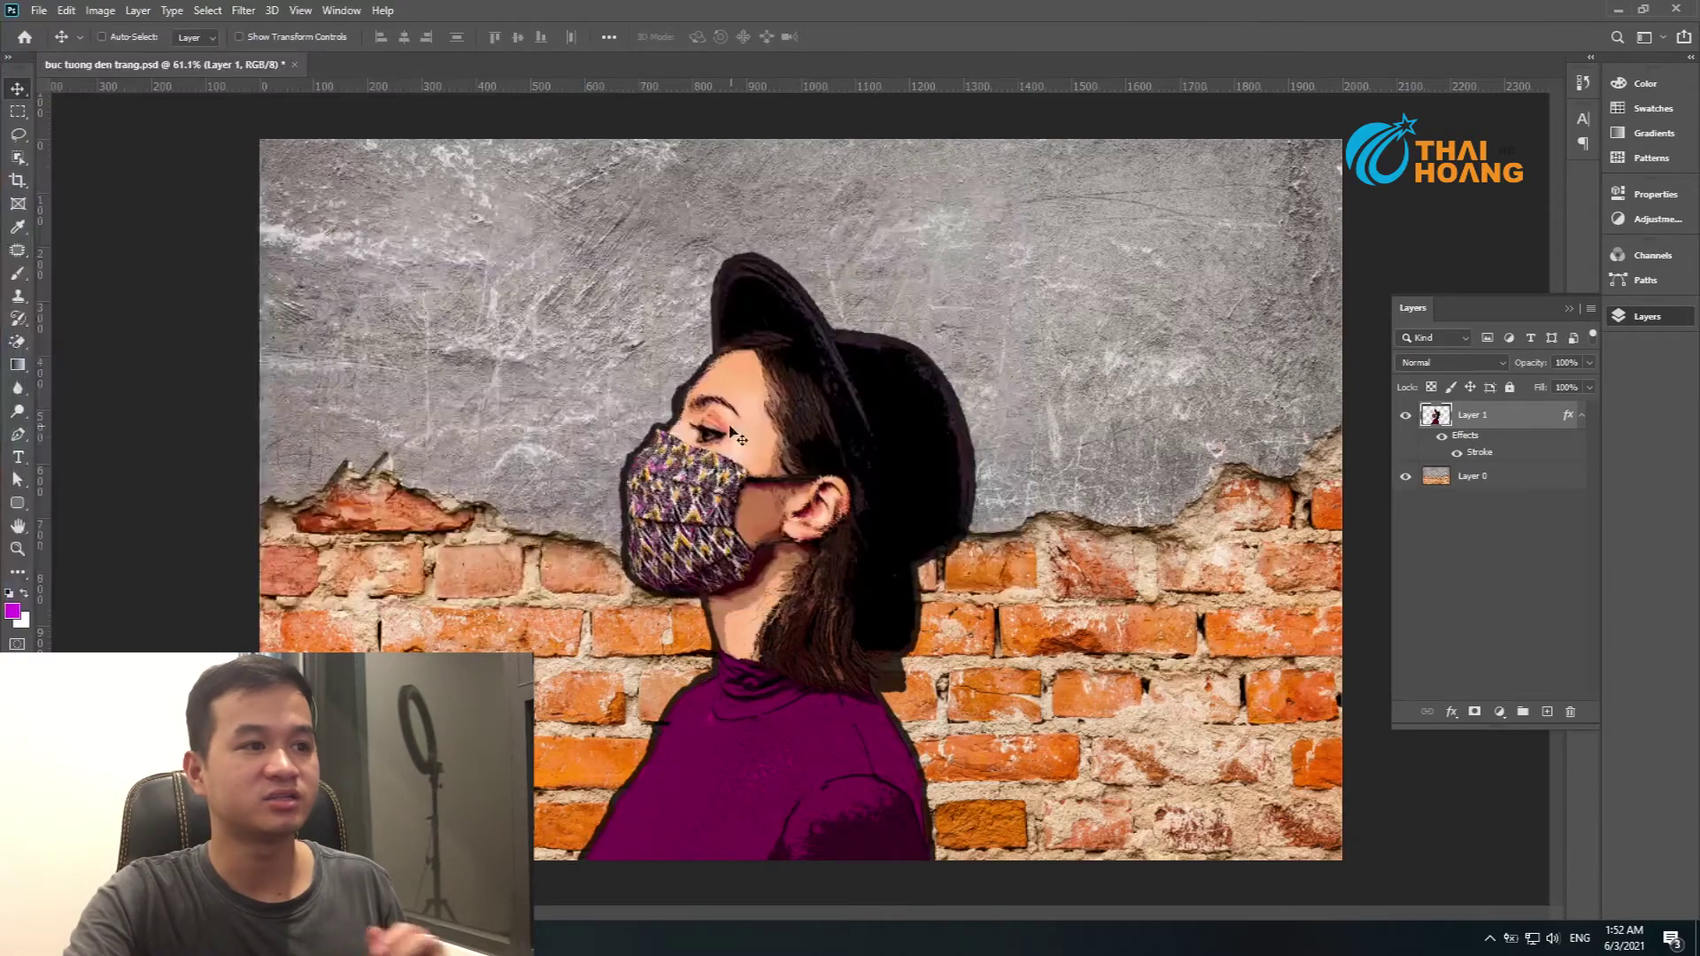
scroll(699, 671, "up", 3)
scroll(634, 577, "up", 2)
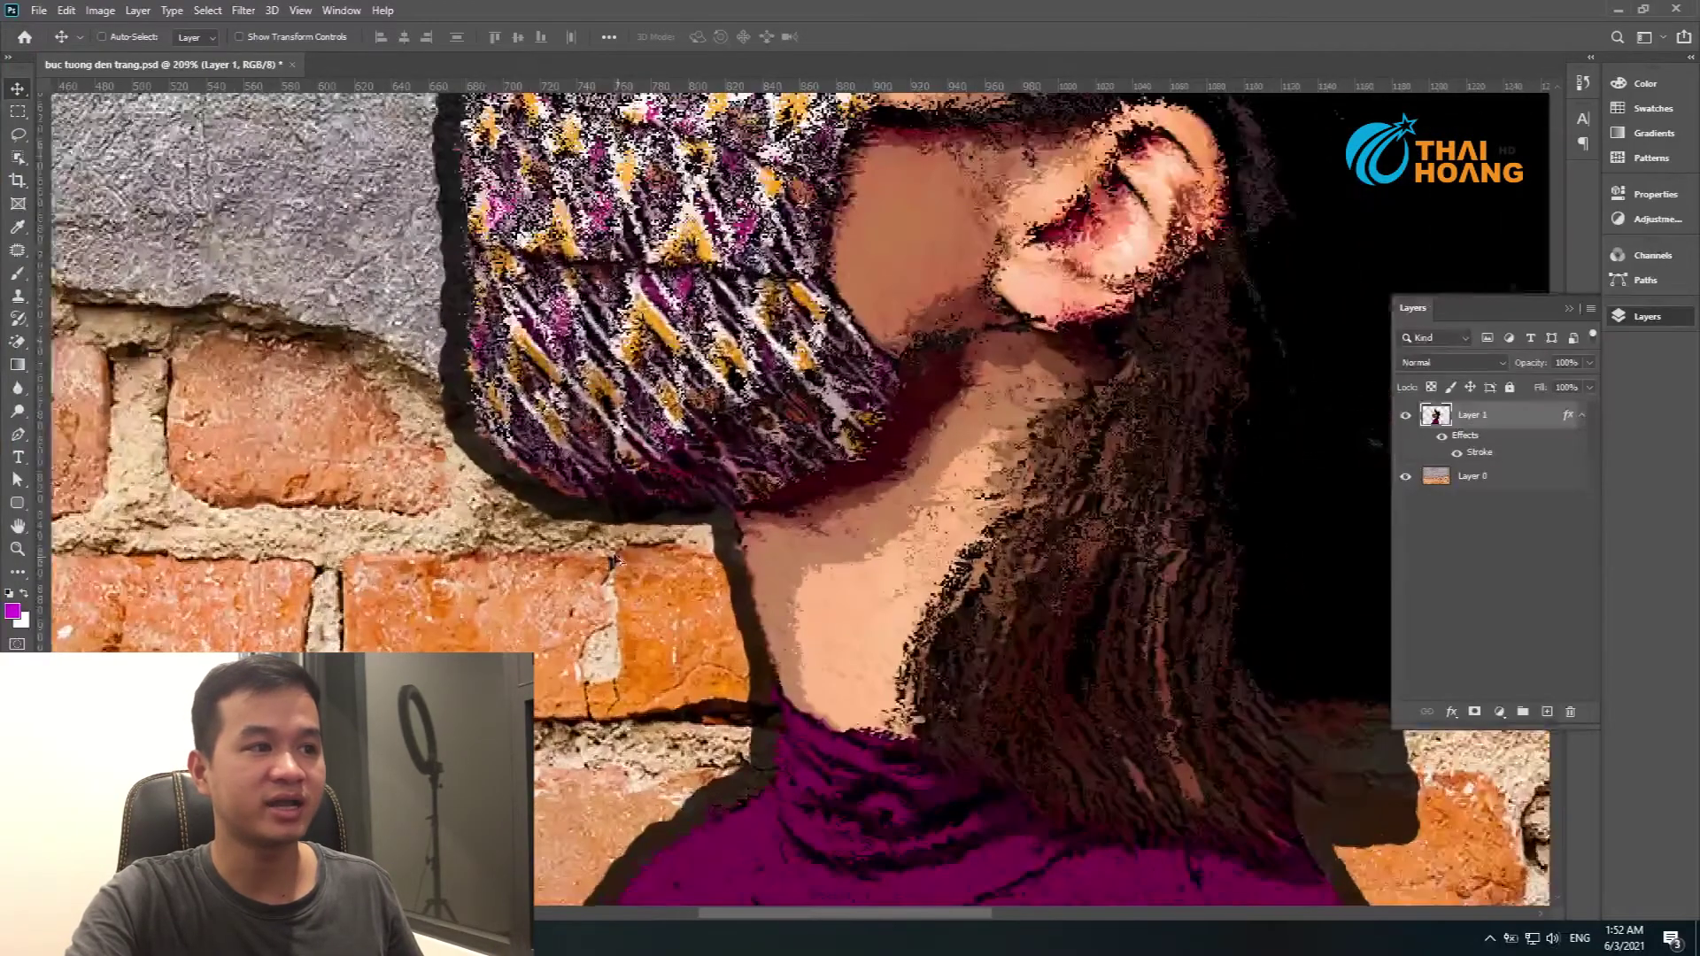
scroll(779, 452, "down", 3)
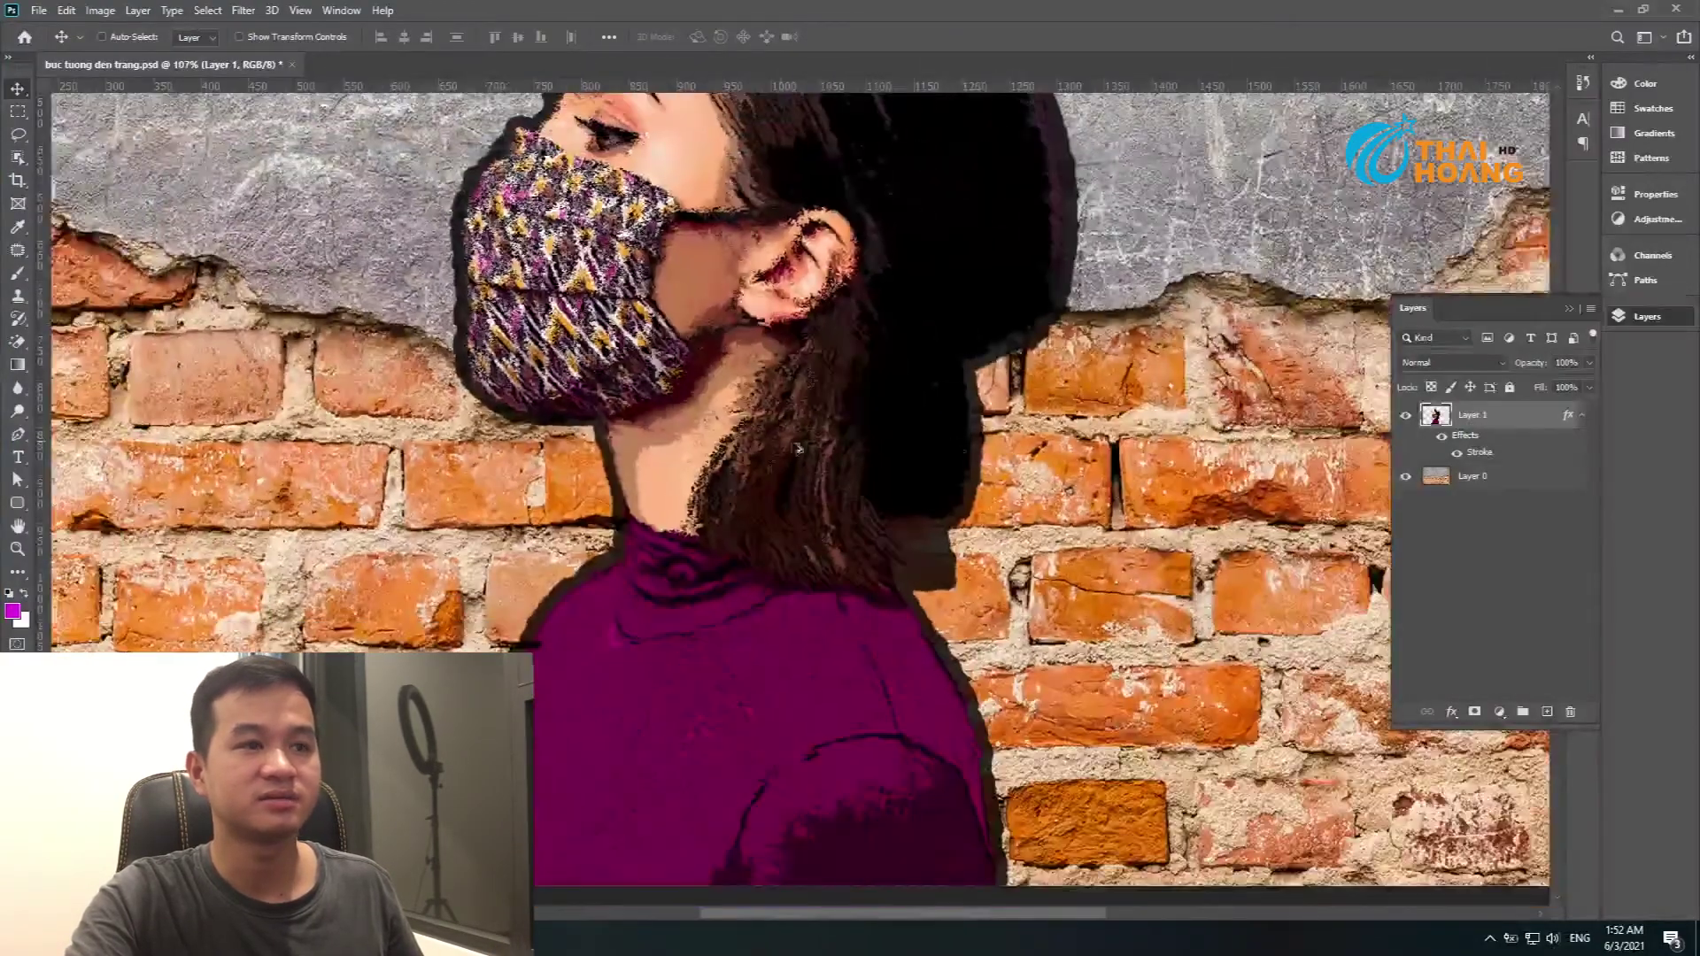
scroll(779, 452, "down", 2)
scroll(779, 451, "down", 1)
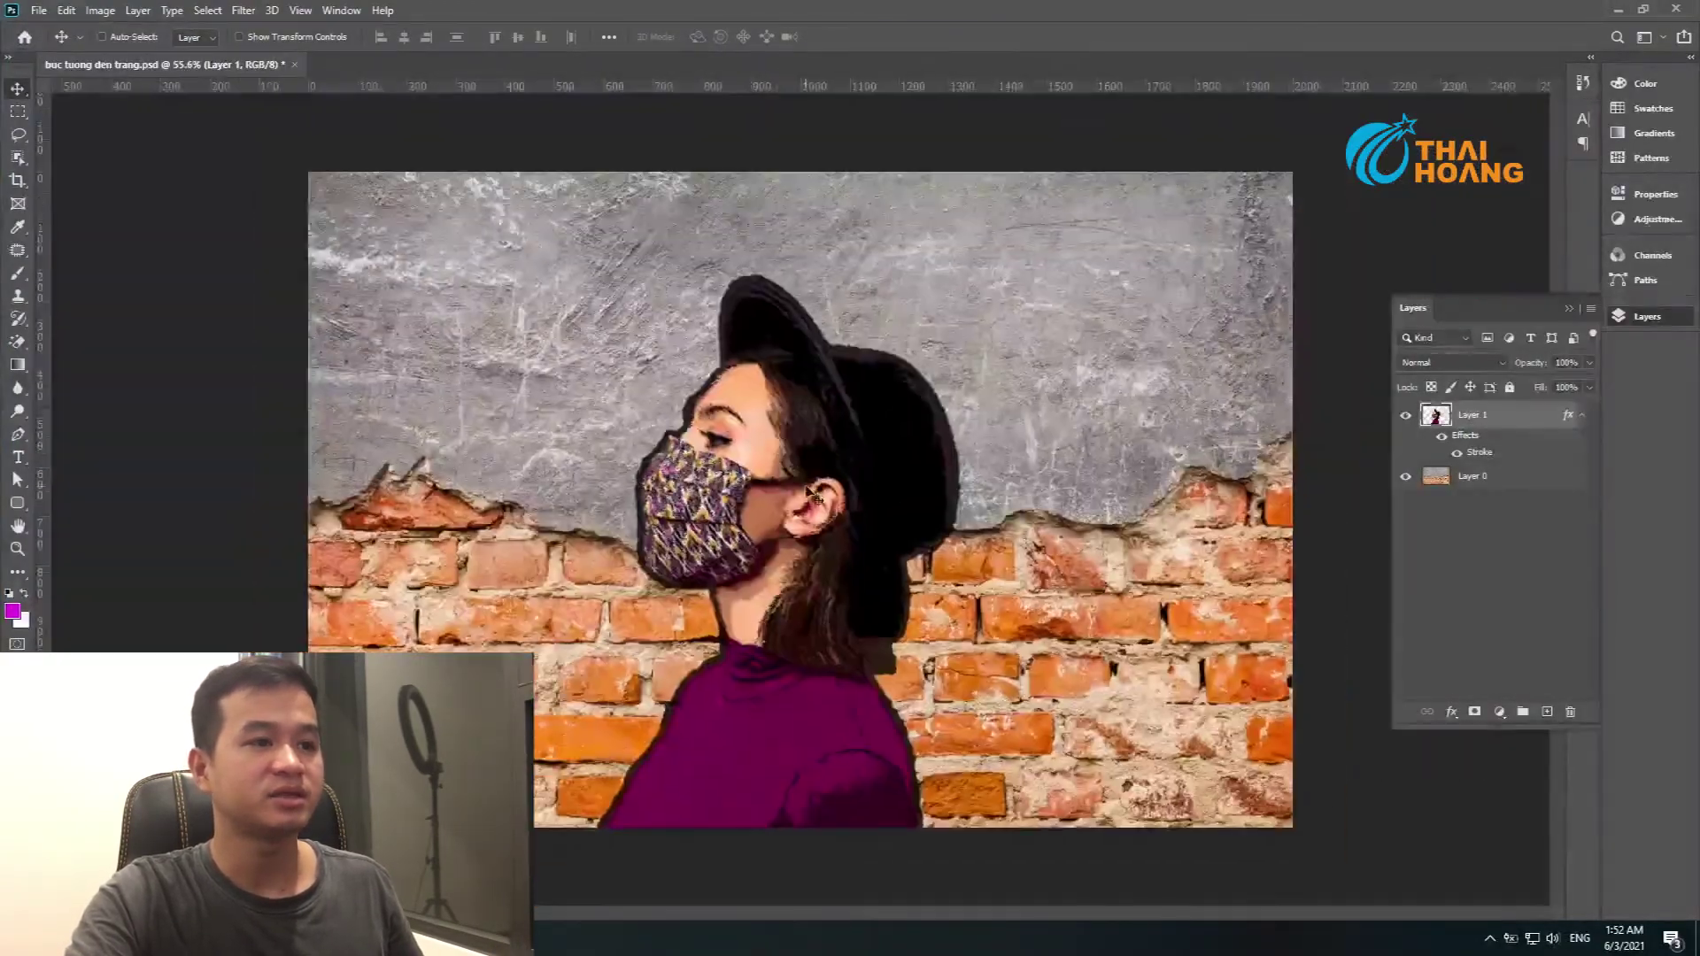
Set the woman layer to Overlay, duplicate it, and make the copy Soft Light at about 76%.
left_click(1441, 363)
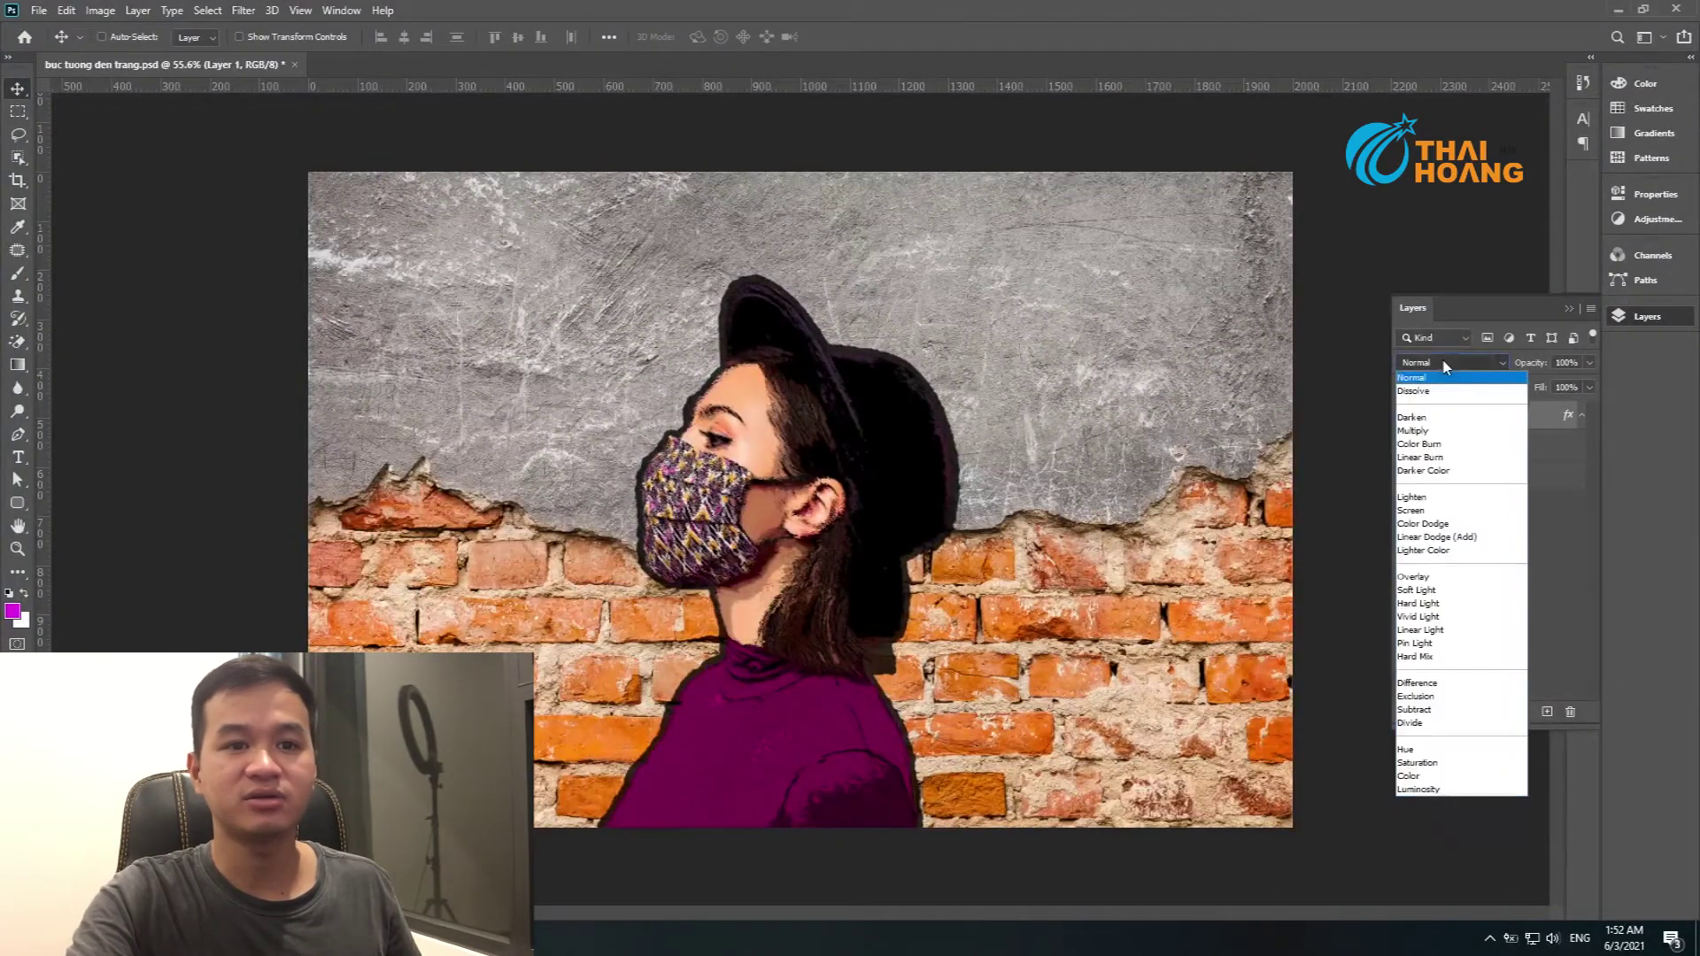
left_click(1428, 580)
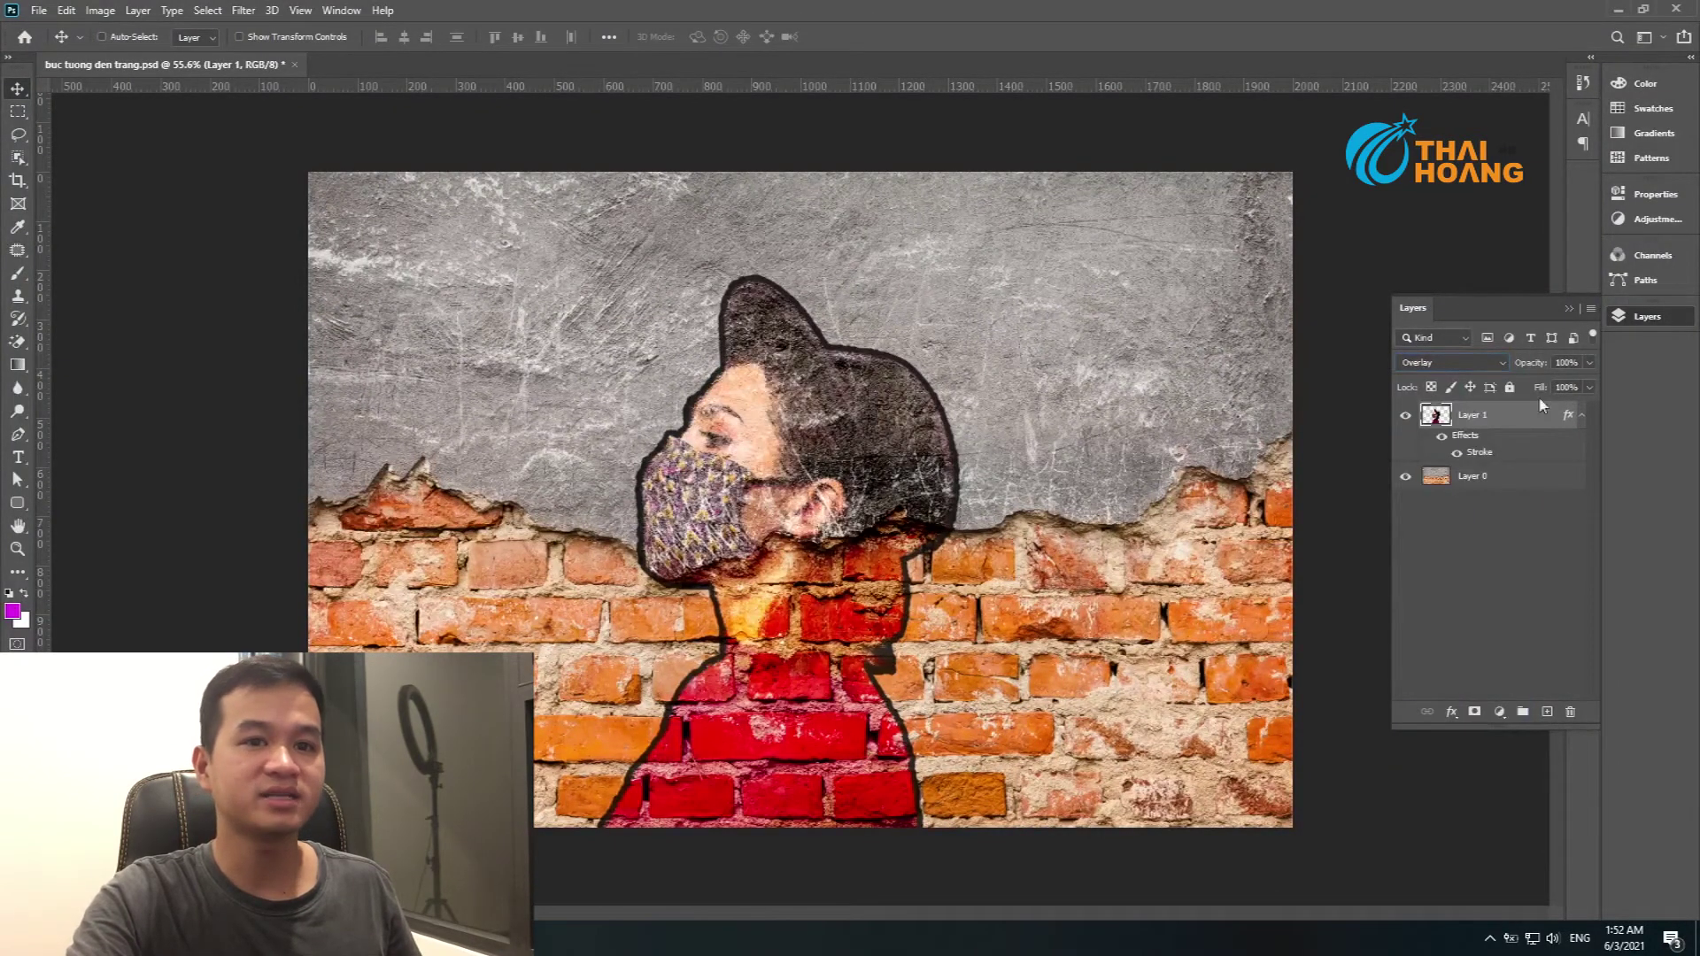
key("ctrl+j")
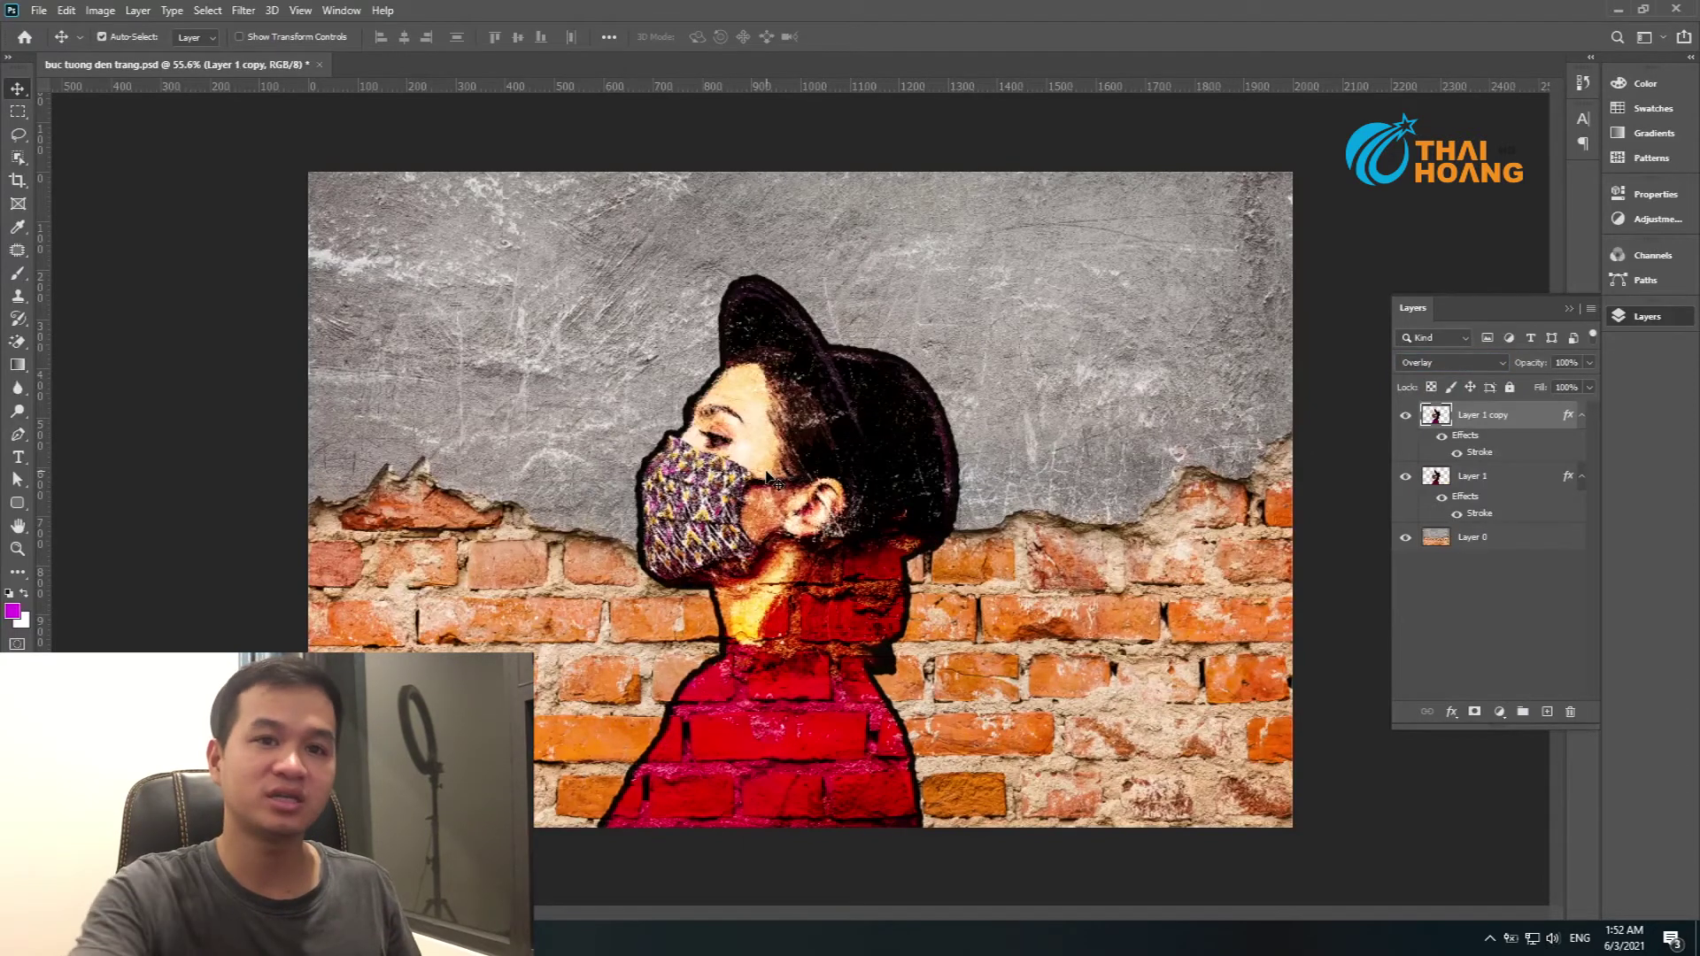
left_click(1451, 362)
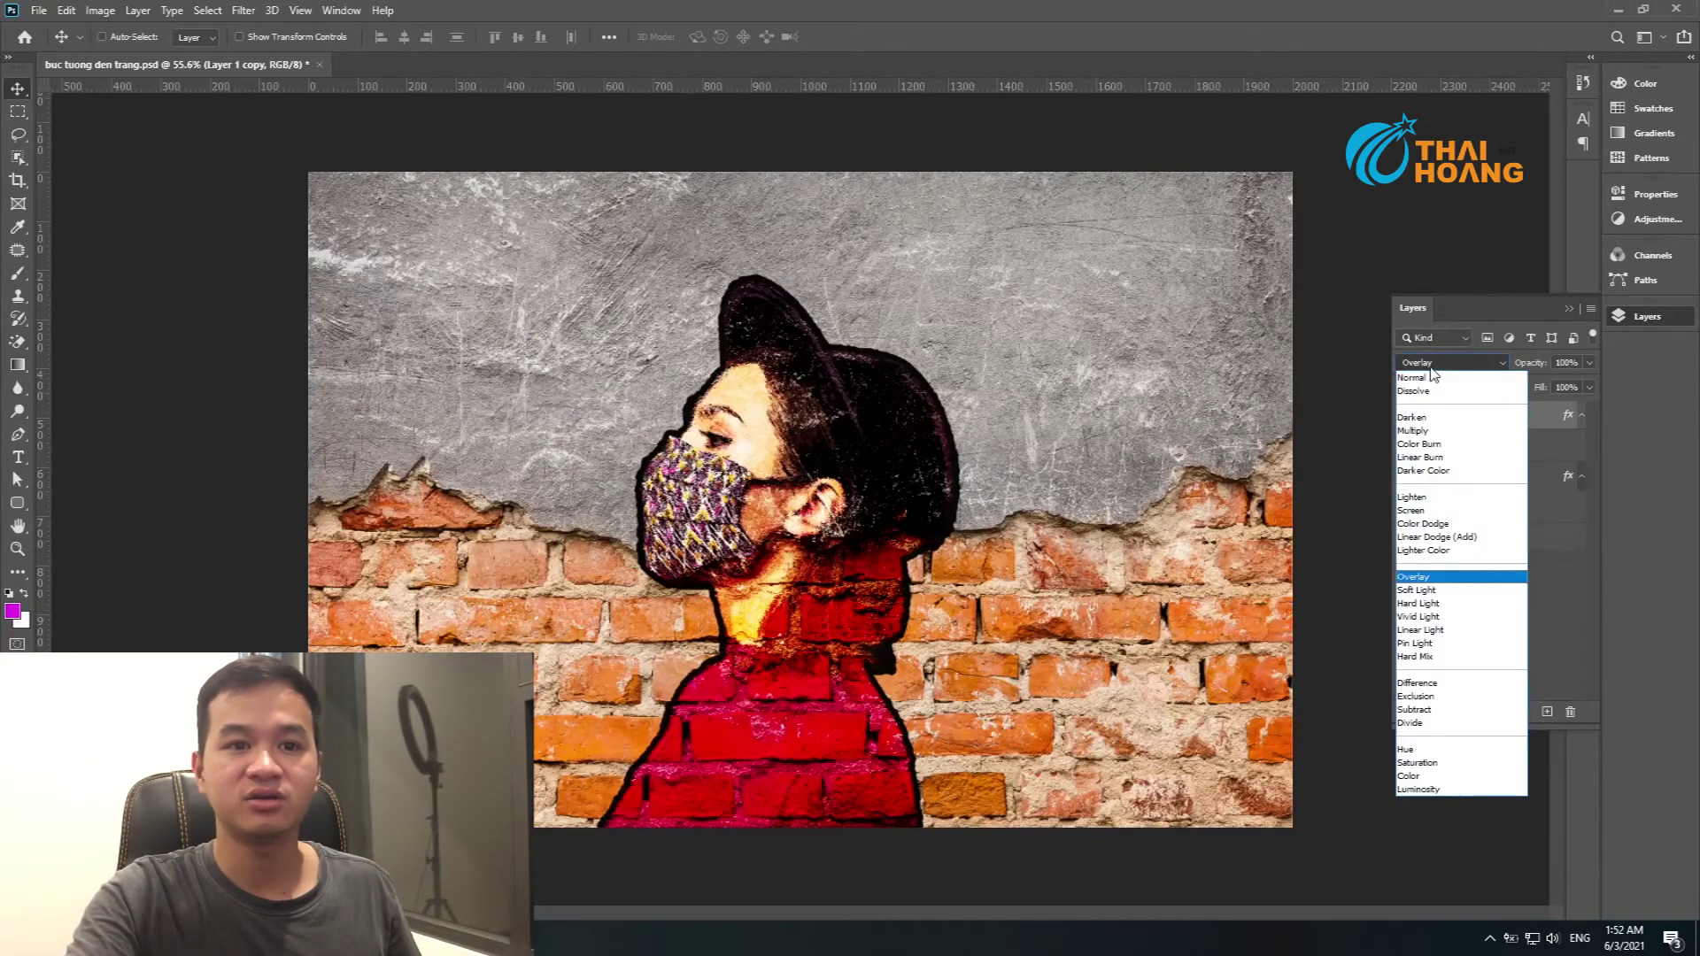
left_click(1450, 593)
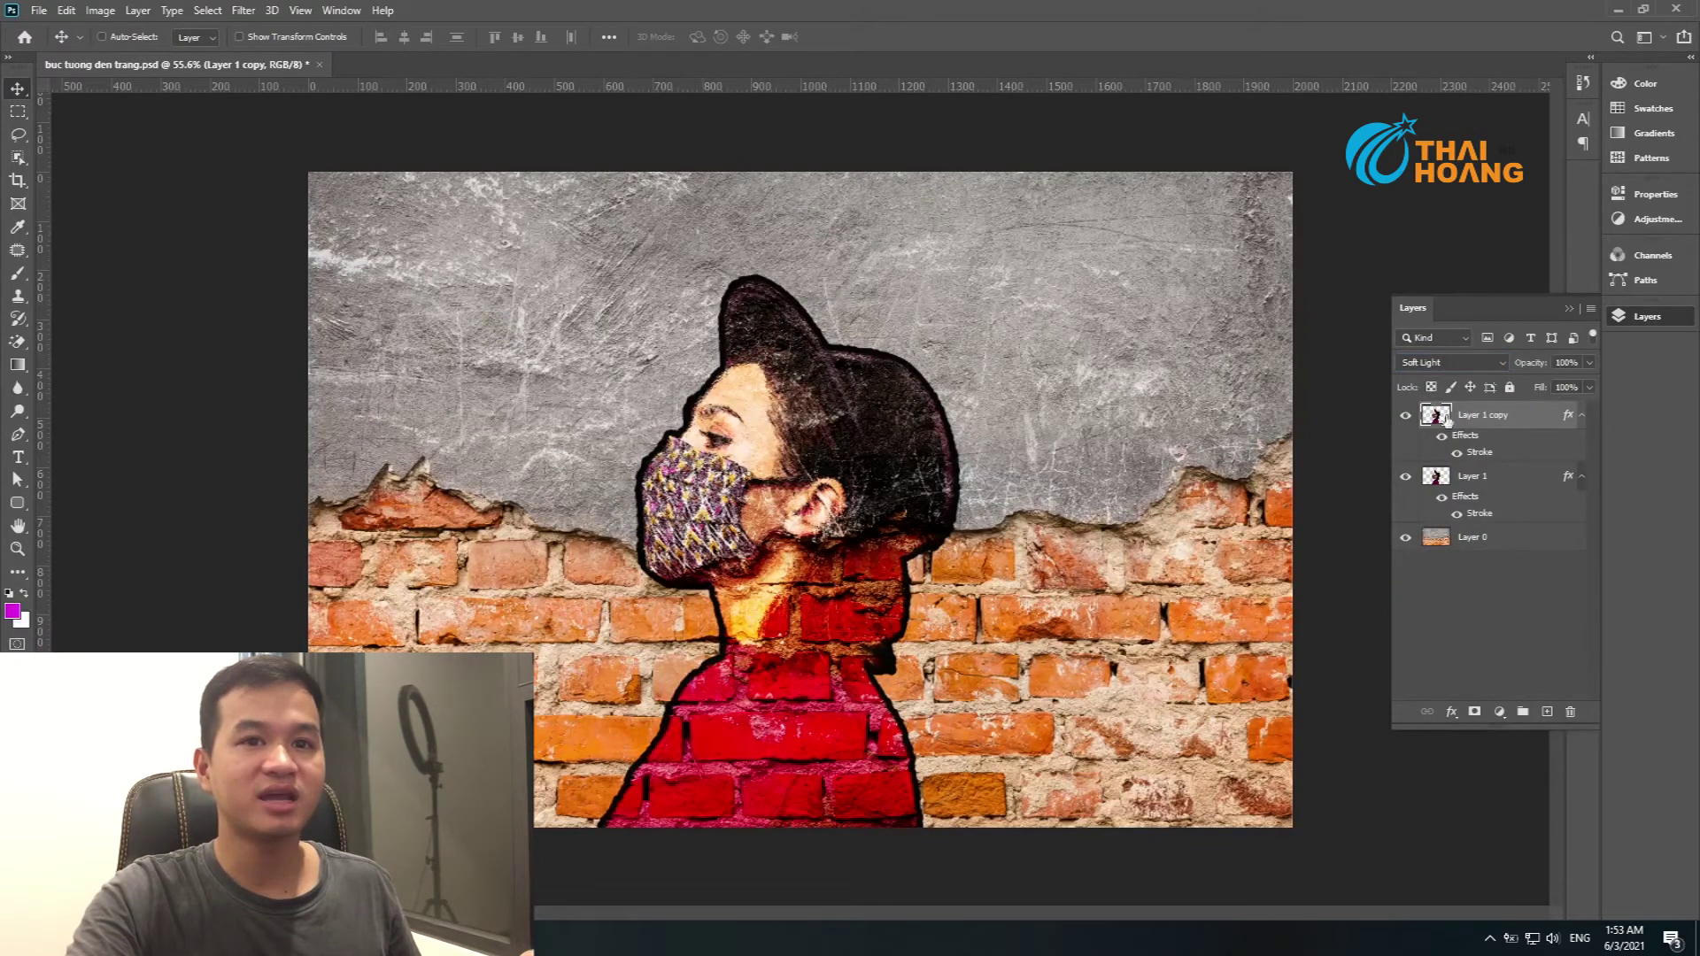
left_click(1589, 363)
left_click_drag(1582, 387, 1573, 389)
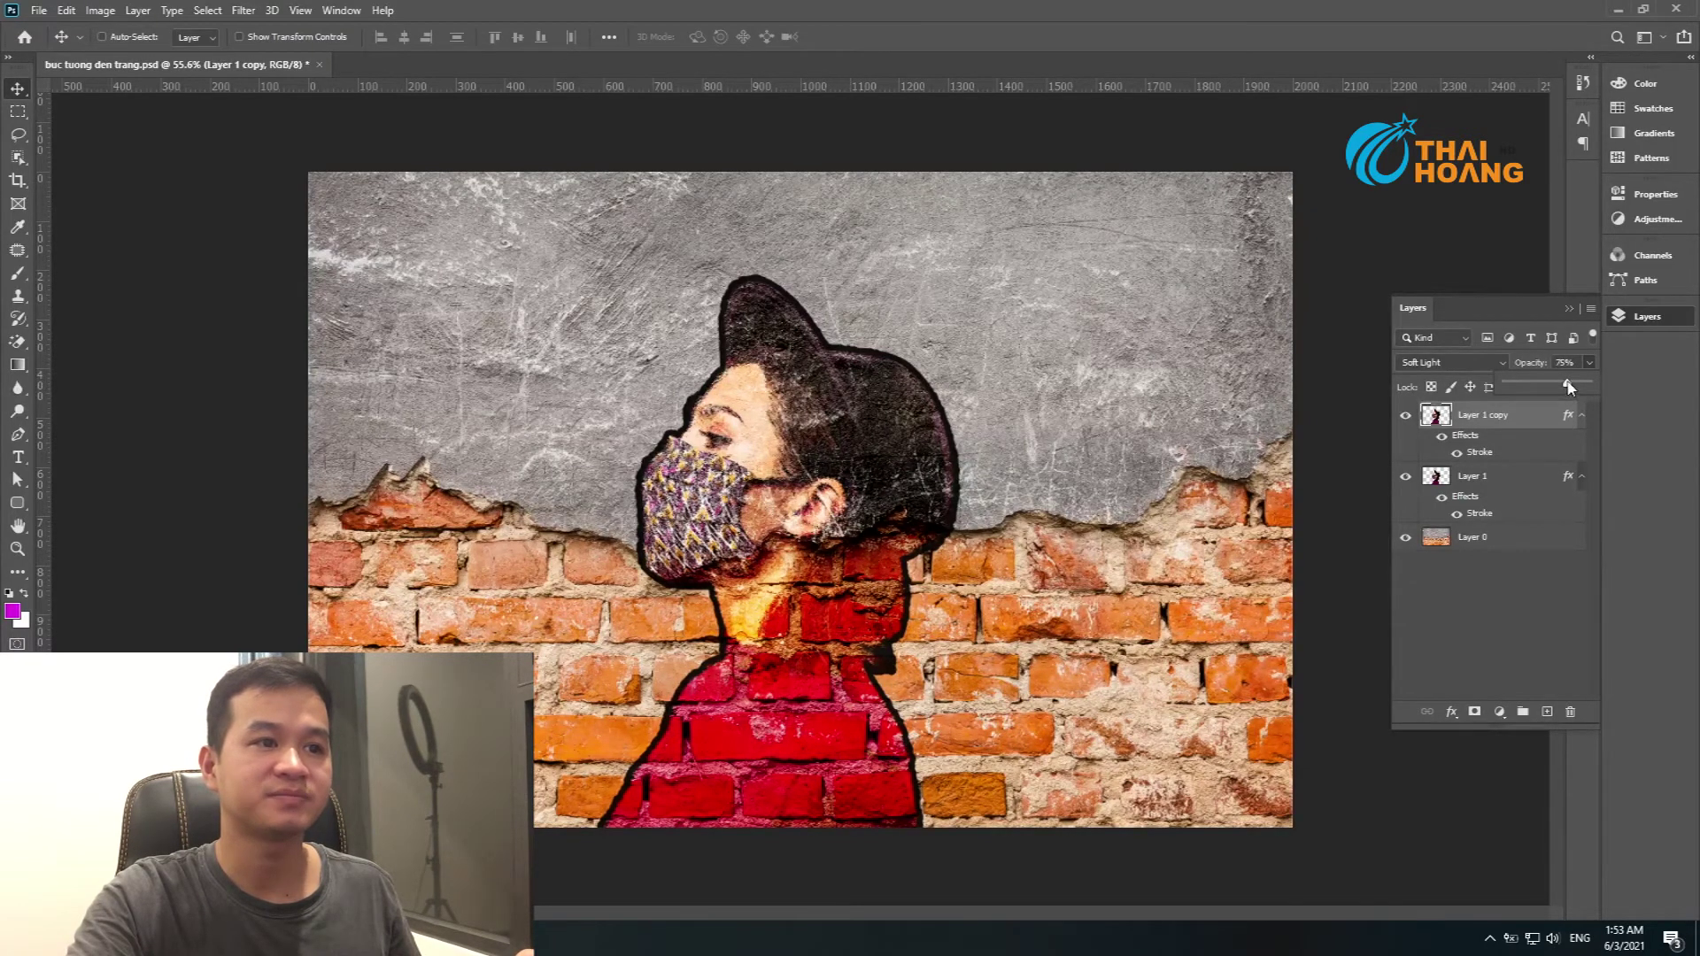
Lower Layer 1's opacity to about 65% and stamp all visible layers into a merged layer.
scroll(875, 478, "down", 1)
scroll(875, 478, "up", 1)
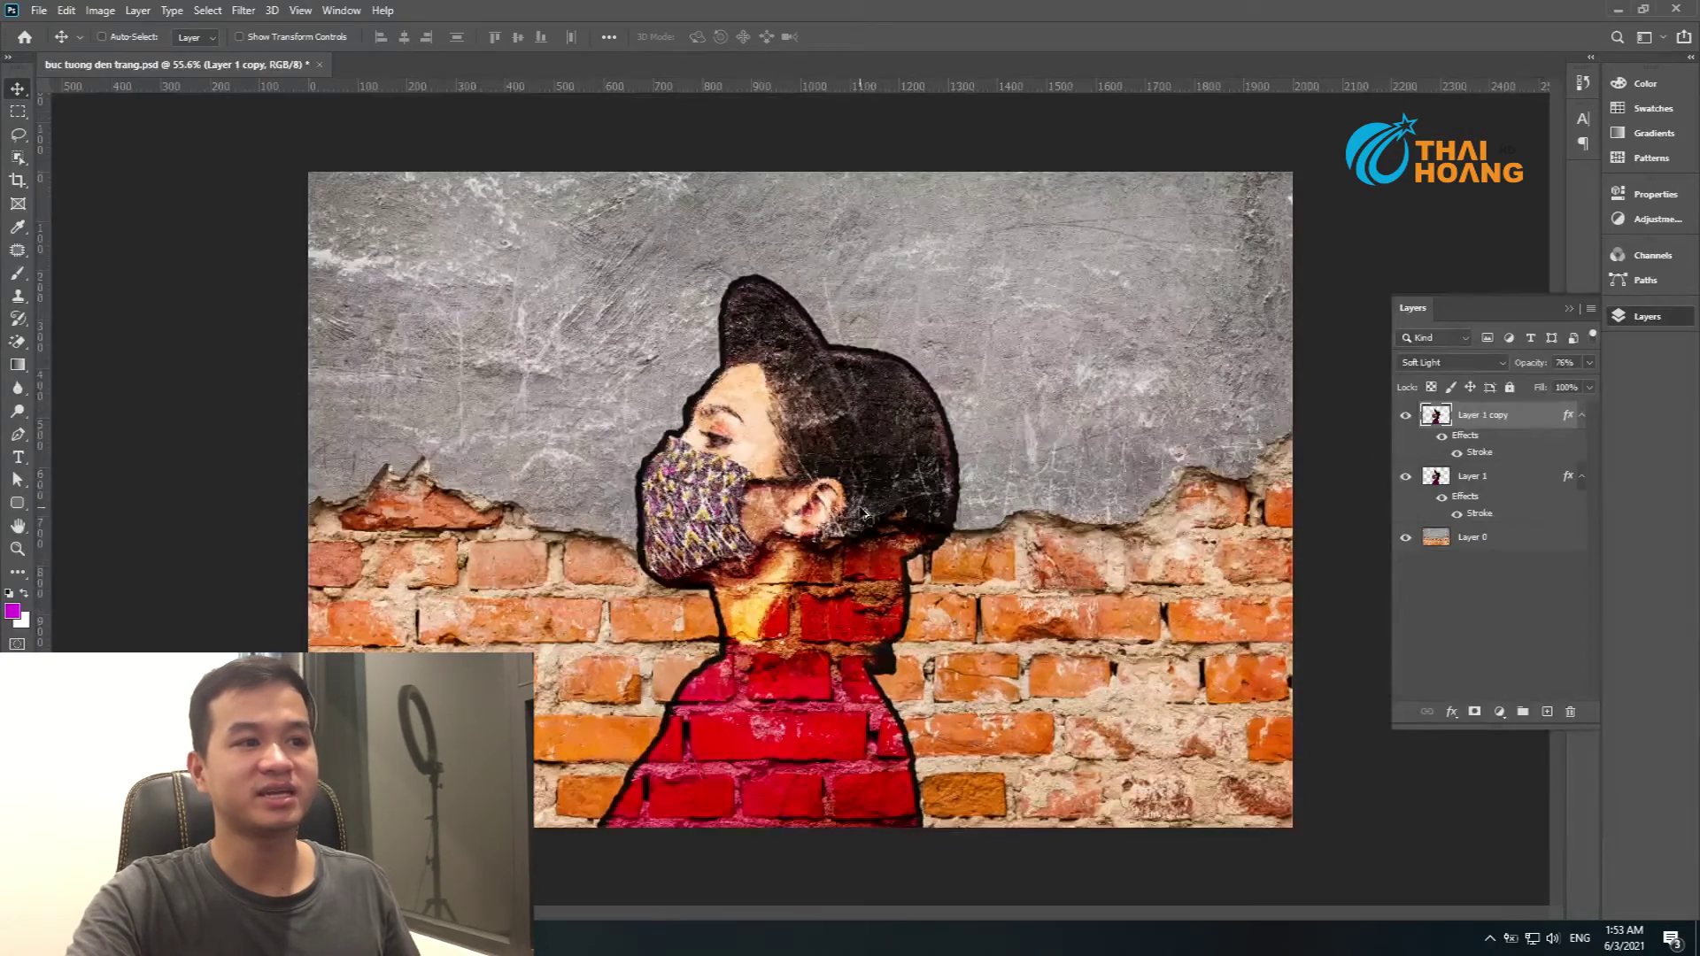
scroll(873, 509, "up", 1)
scroll(864, 492, "down", 1)
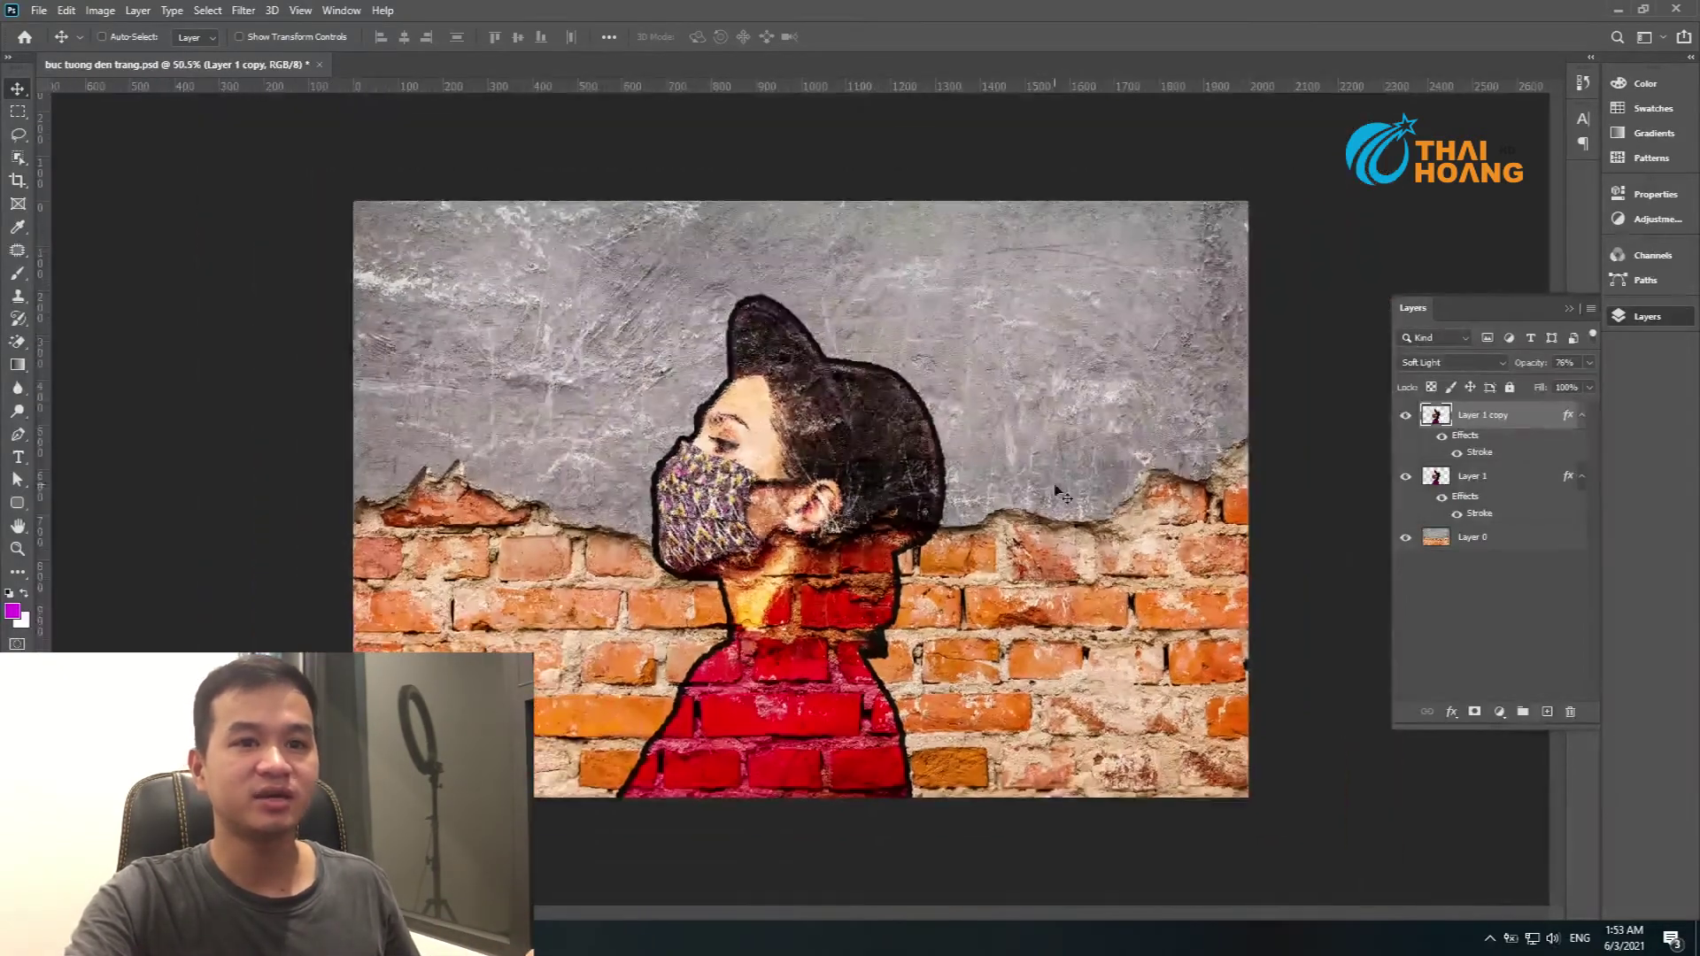
left_click(1506, 478)
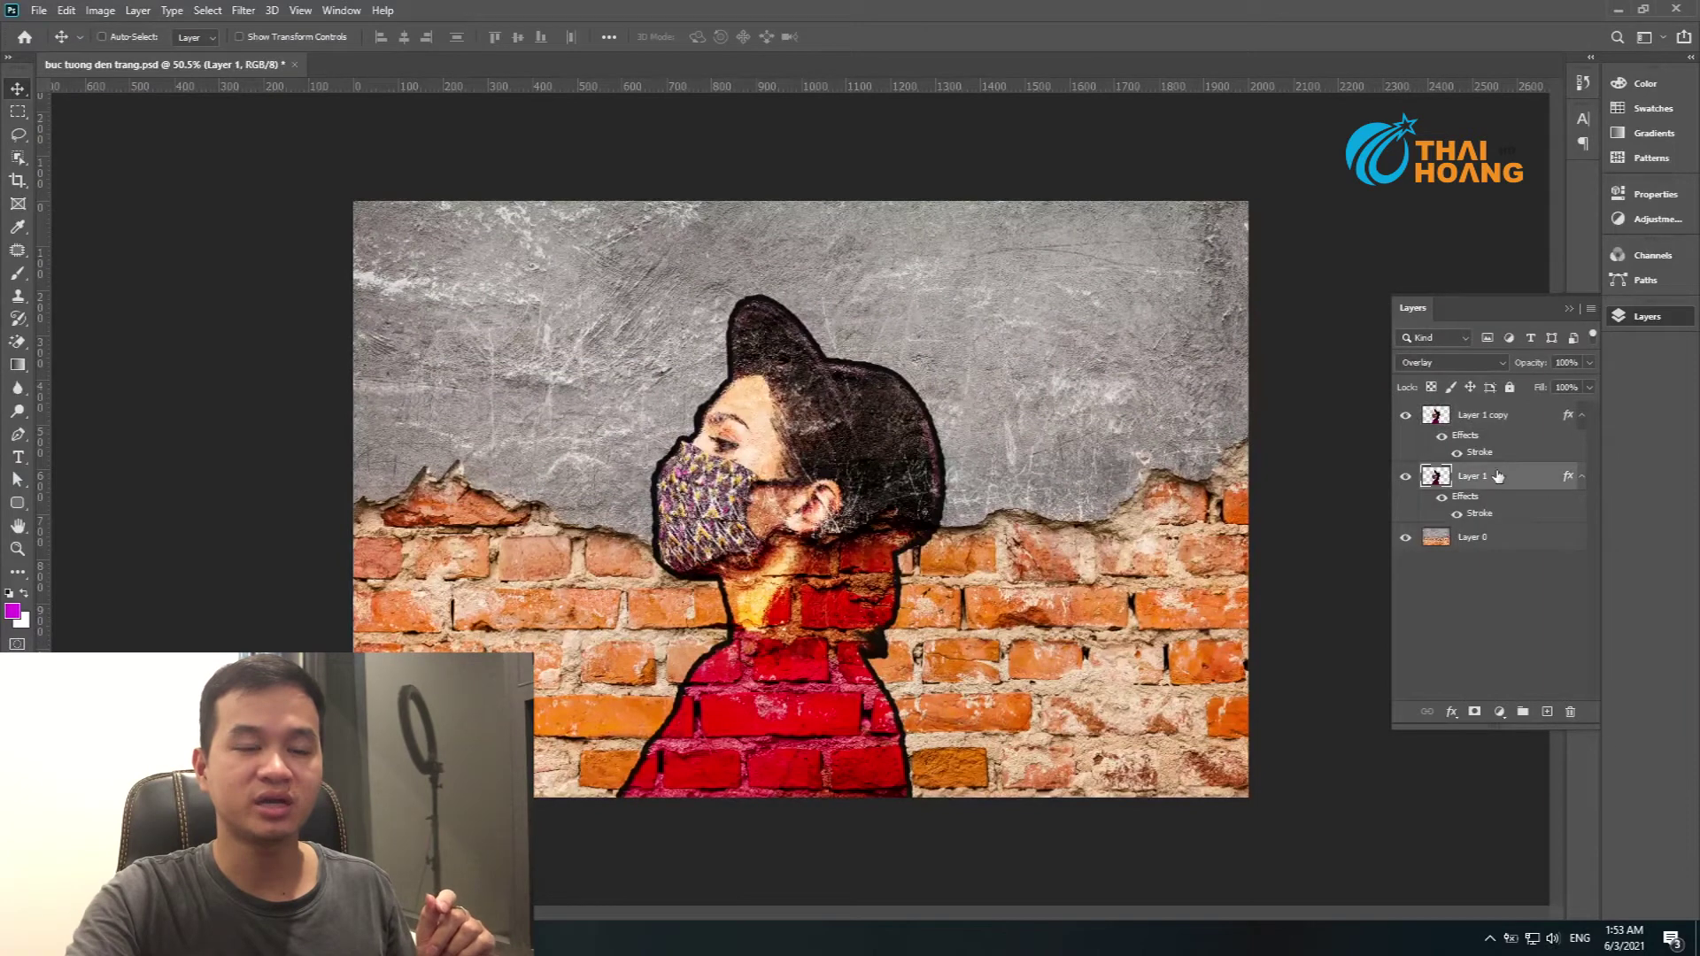
left_click(1589, 387)
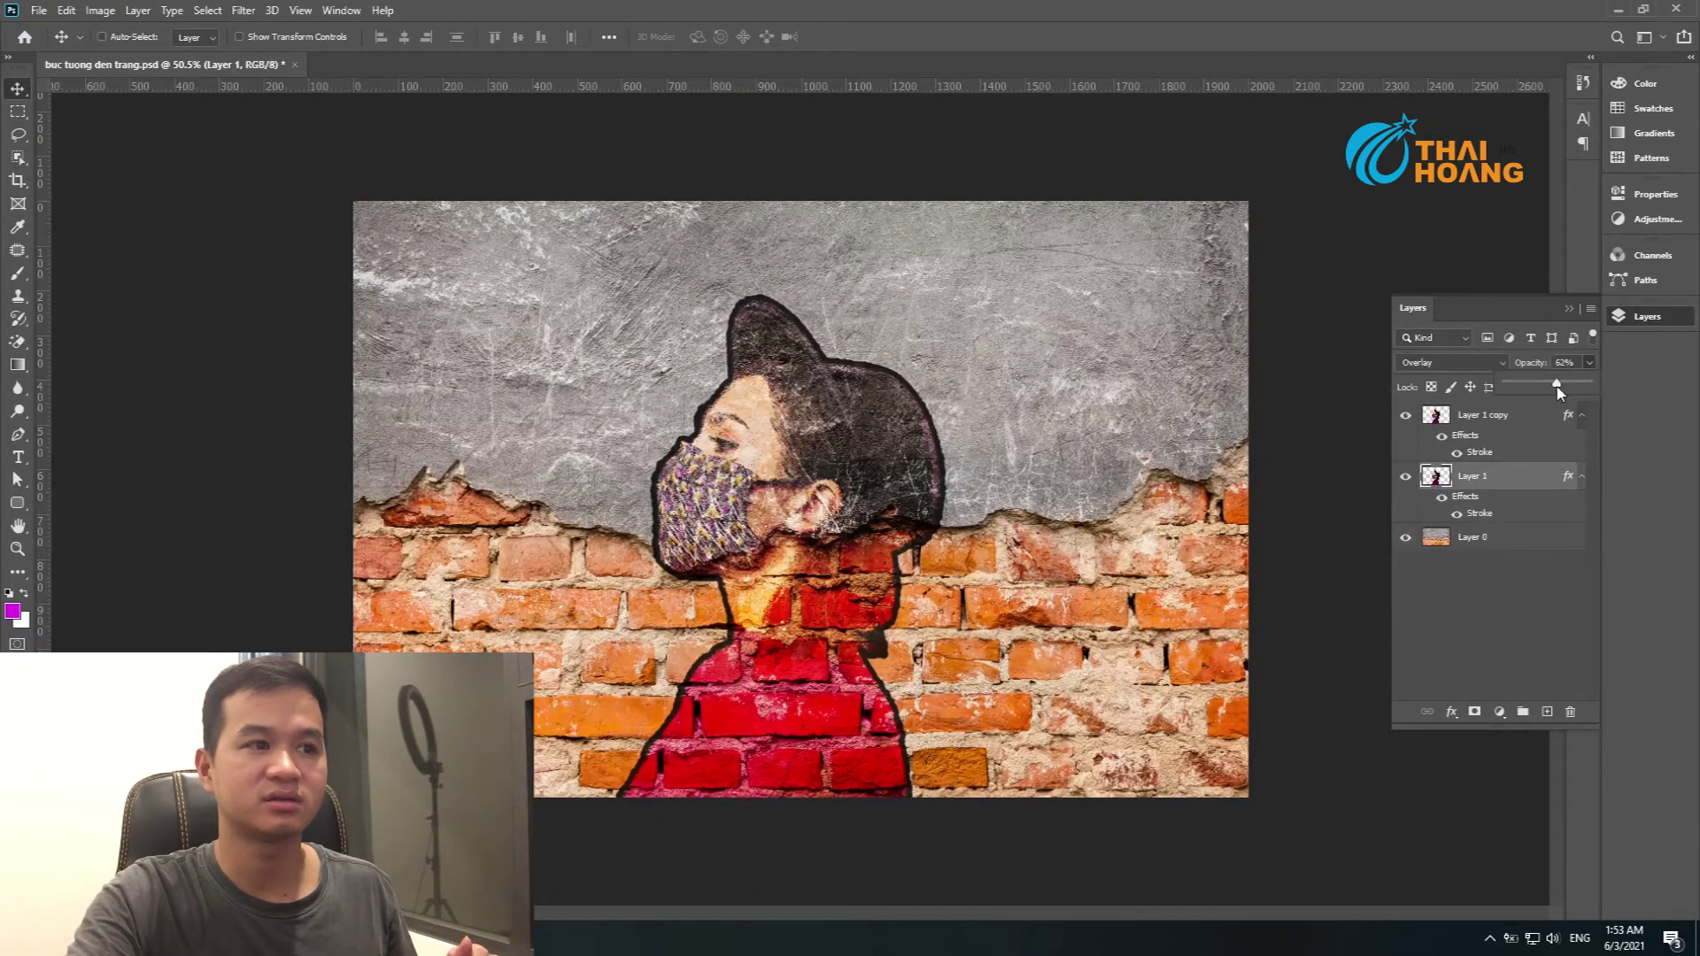
left_click(867, 571)
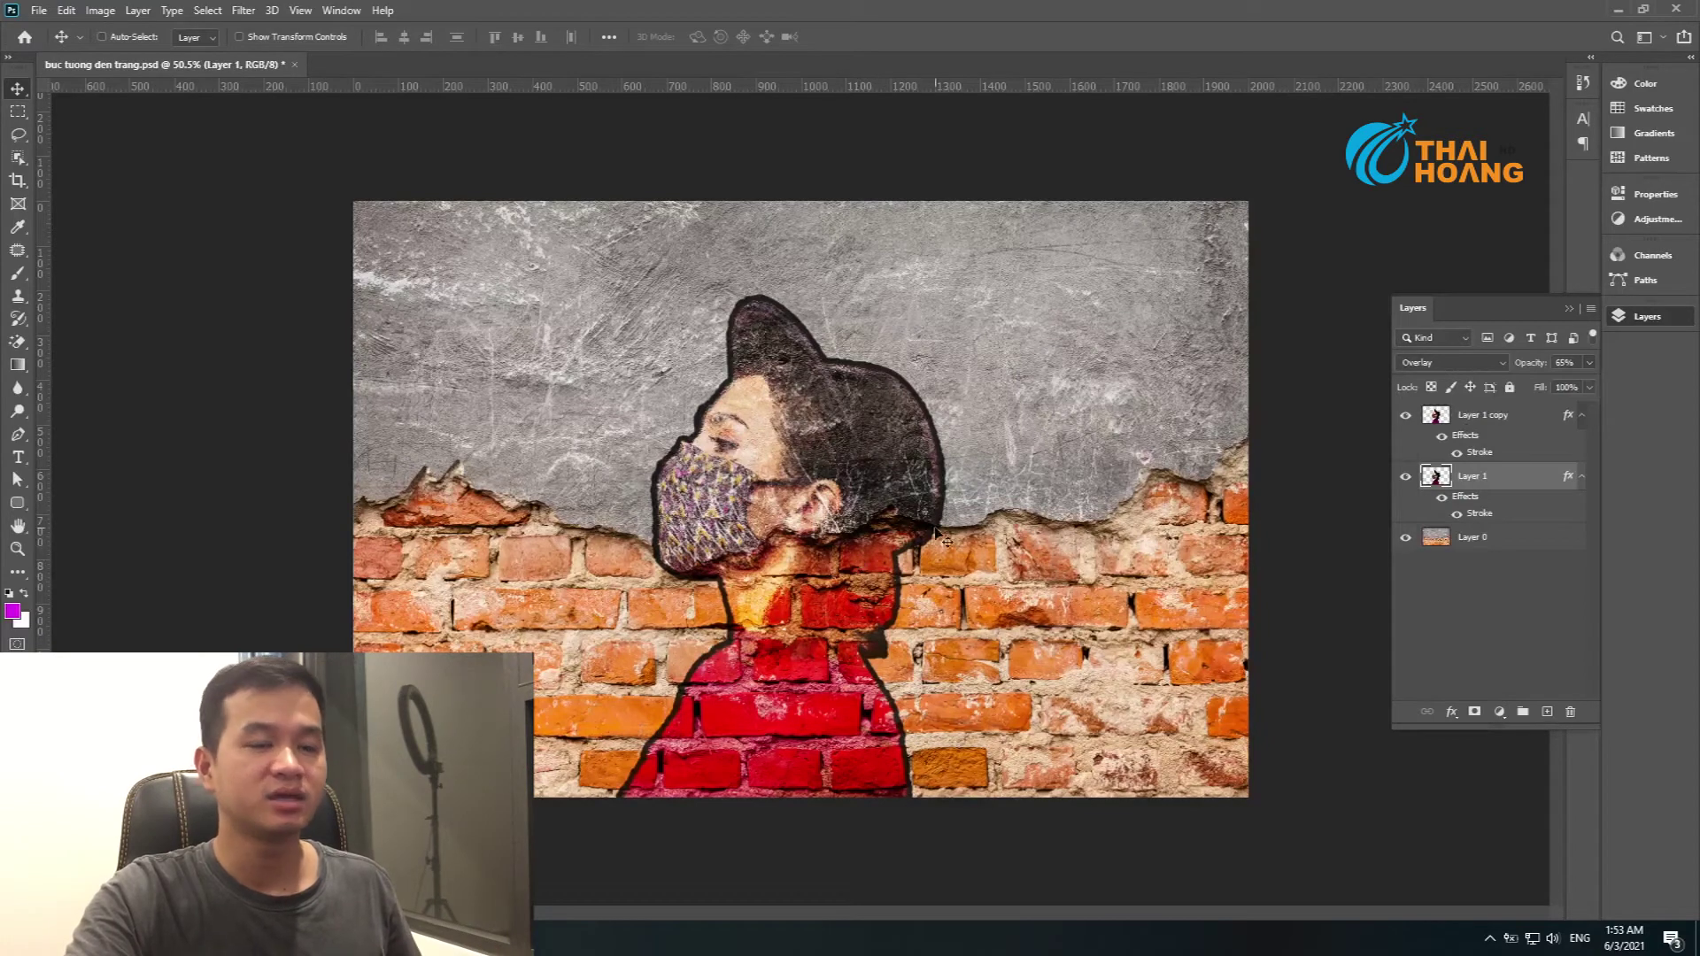
left_click(1522, 422)
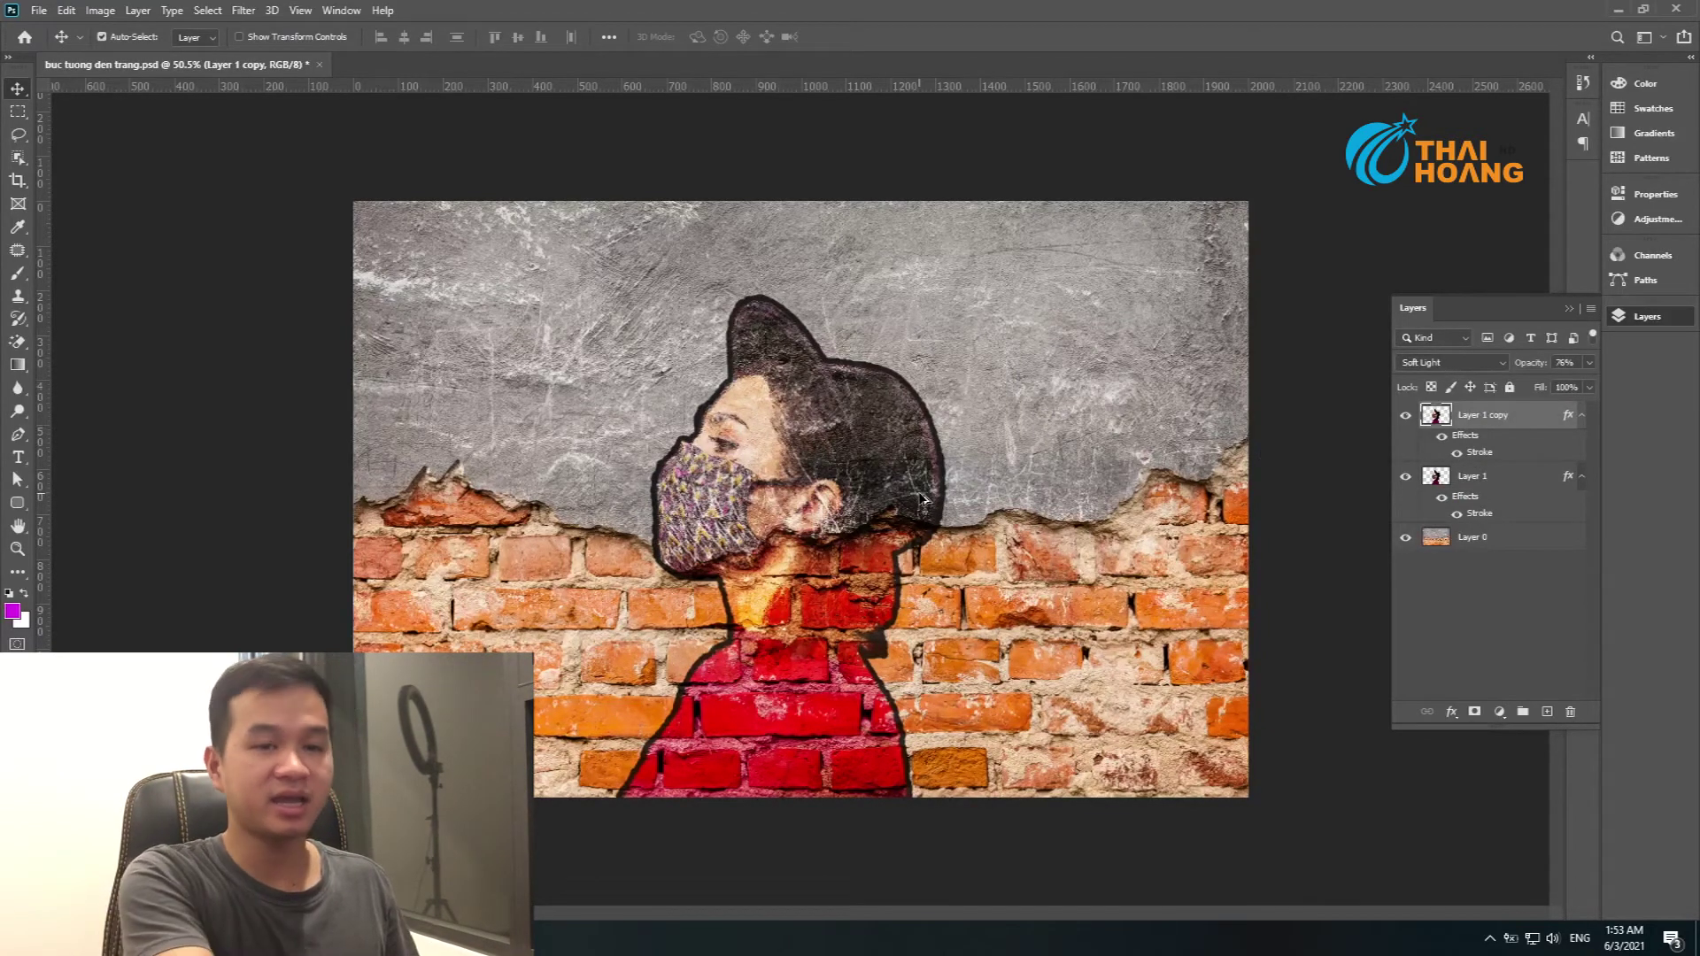
key("ctrl+shift+alt+e")
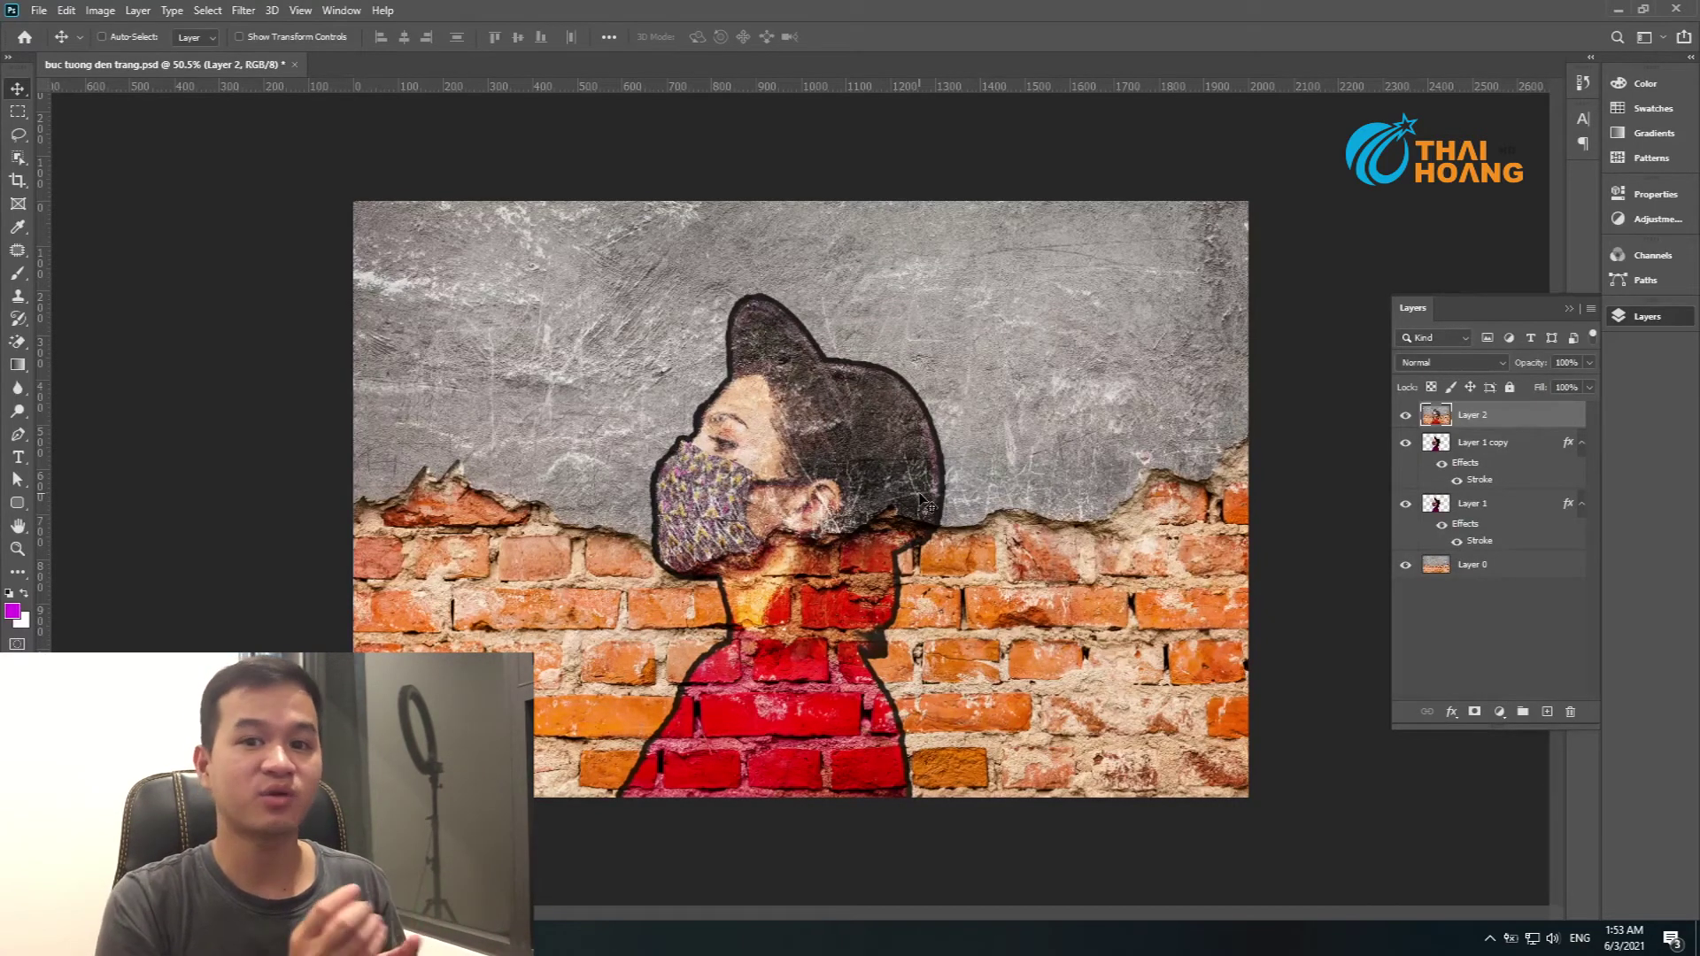
Nudge the merged layer and pull its left corners outward with Free Transform.
mouse_move(828, 397)
left_mouse_down()
mouse_move(1226, 686)
mouse_move(793, 440)
left_mouse_up()
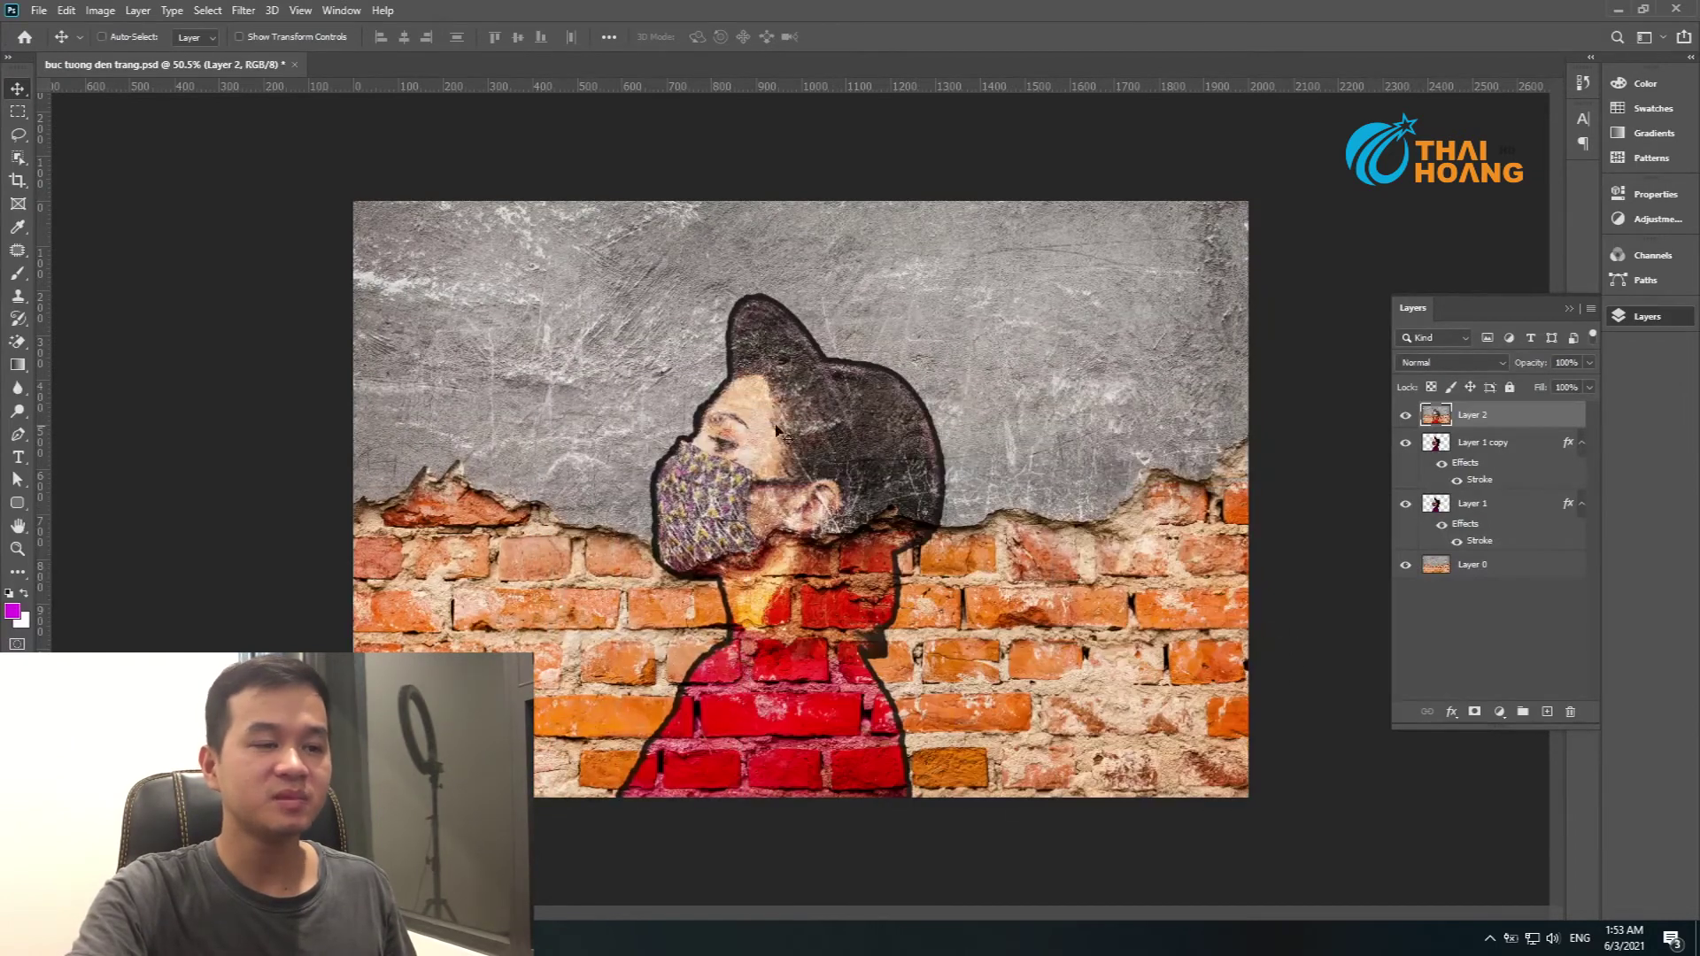
key("ctrl+t")
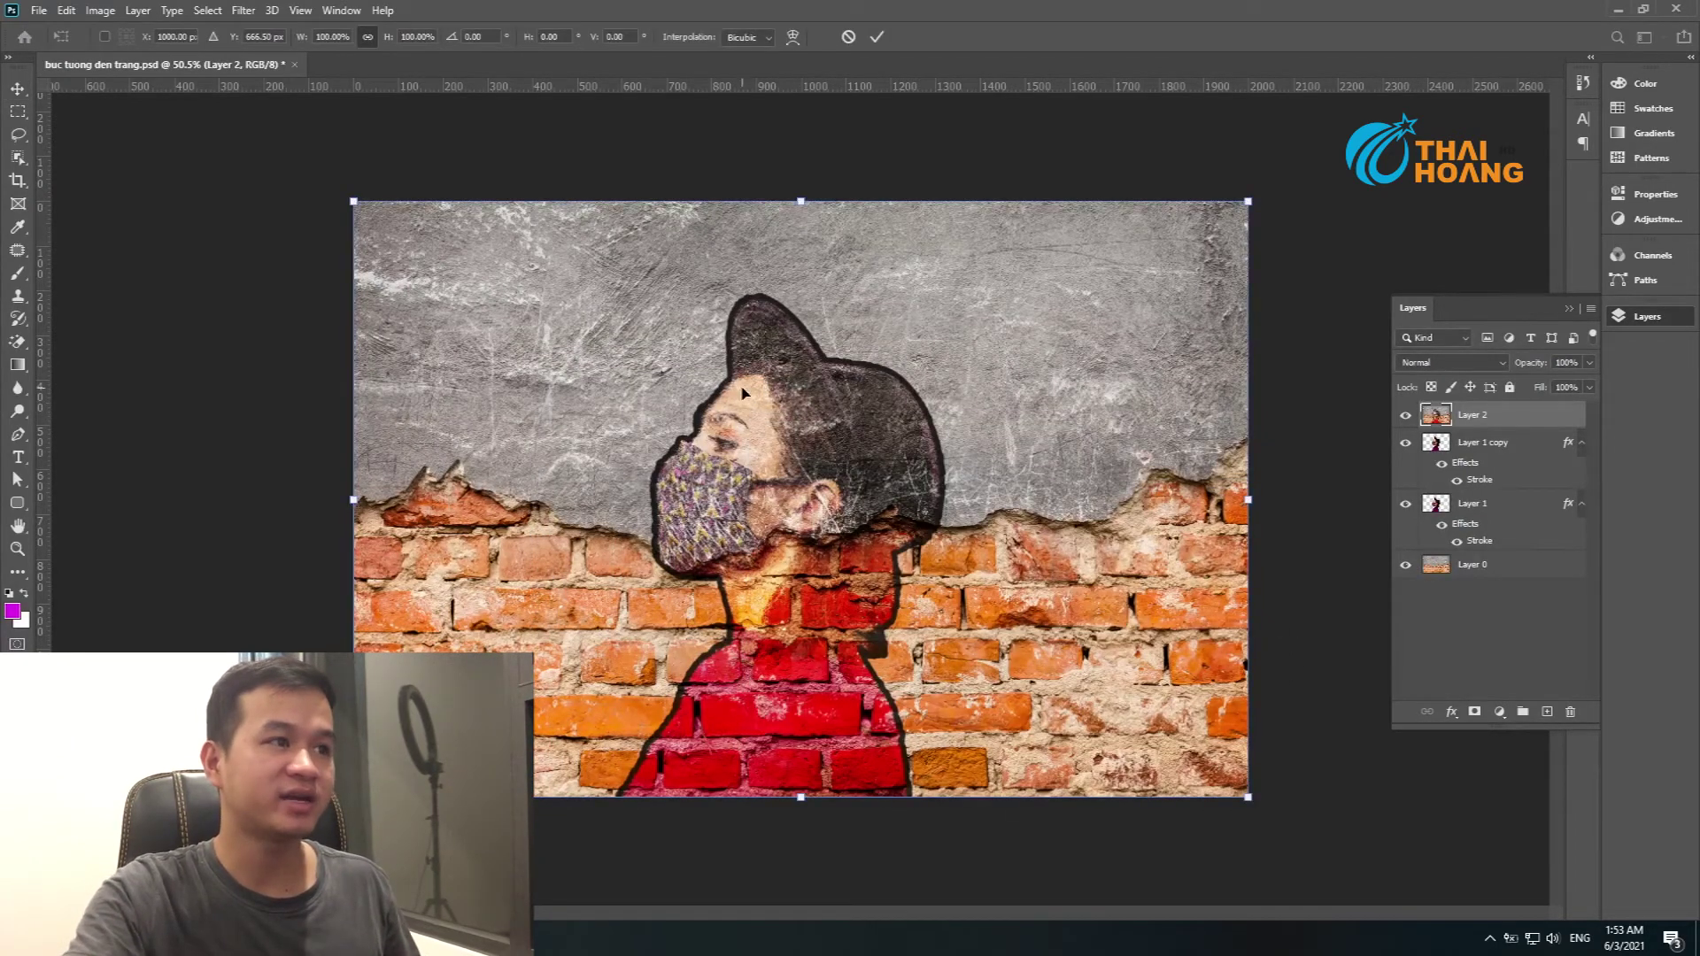
left_click_drag(354, 202, 314, 142)
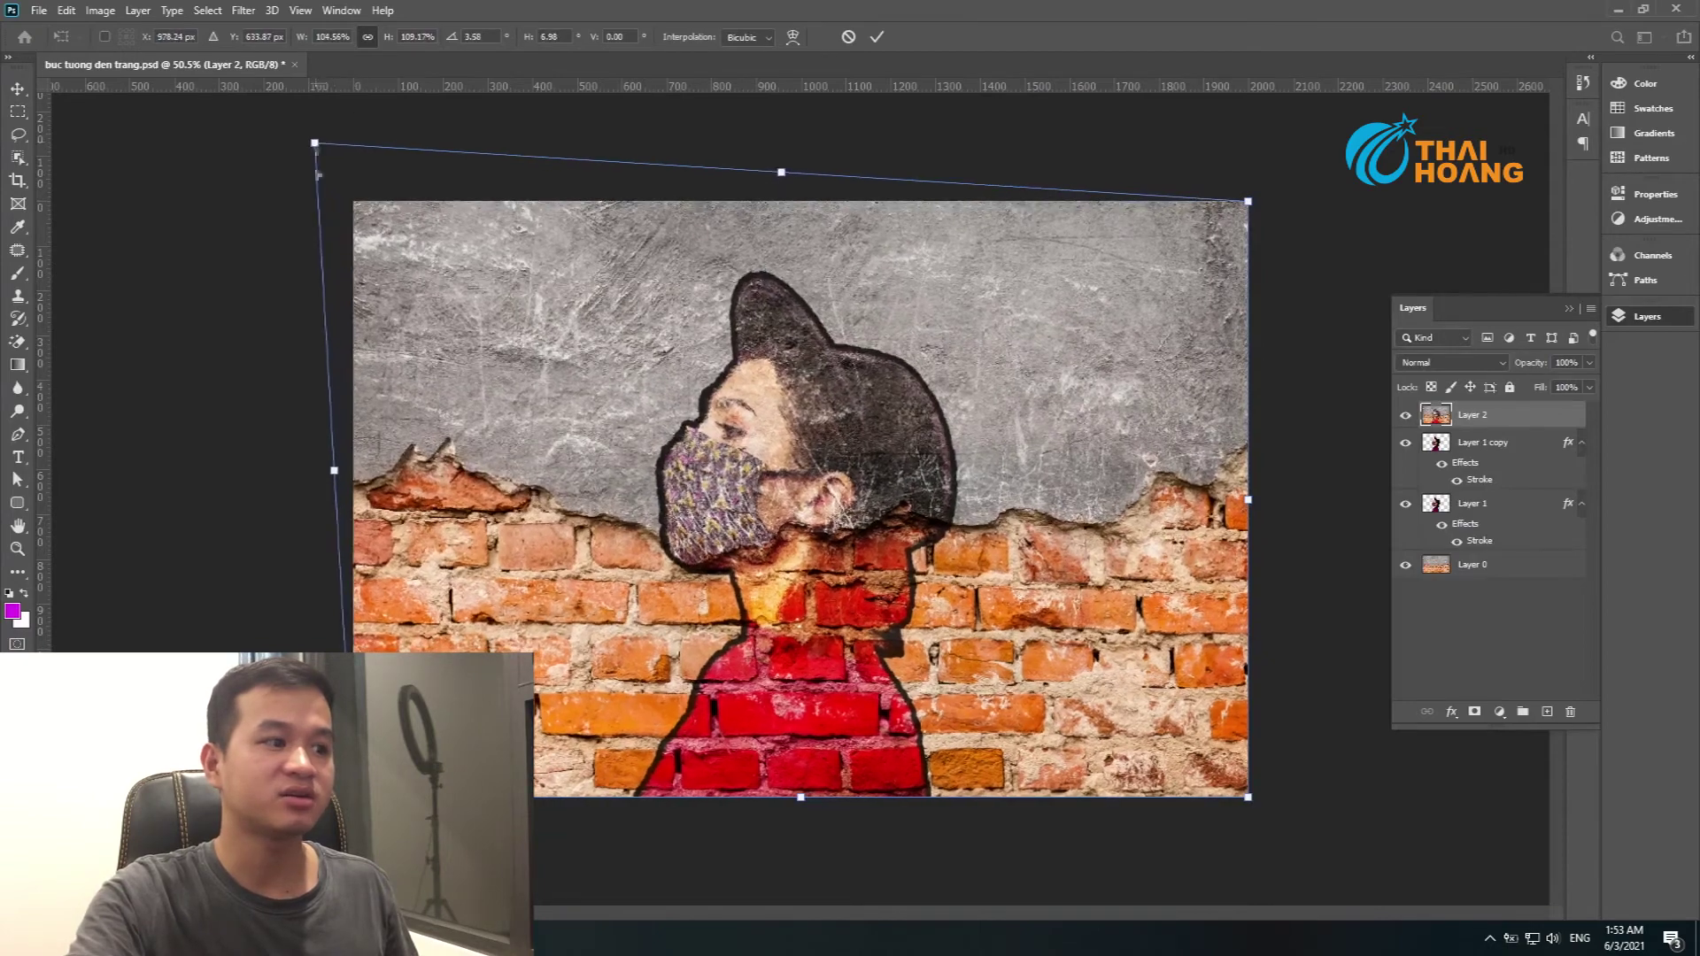
left_click_drag(354, 797, 294, 868)
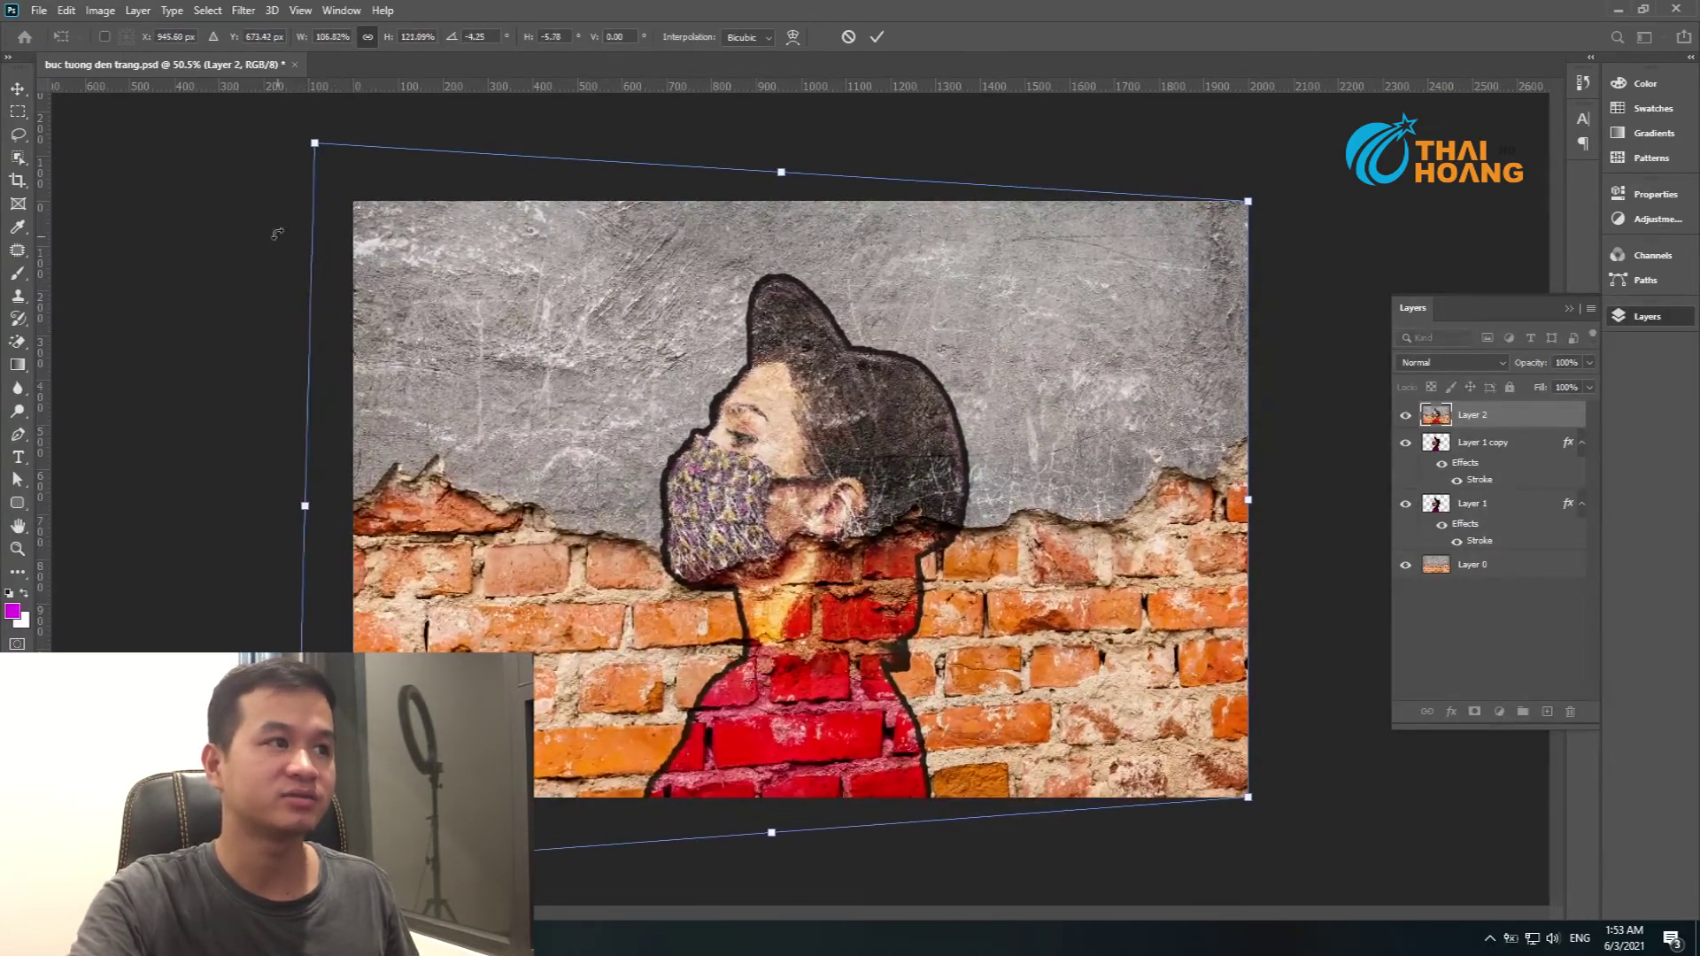
left_click_drag(316, 145, 267, 109)
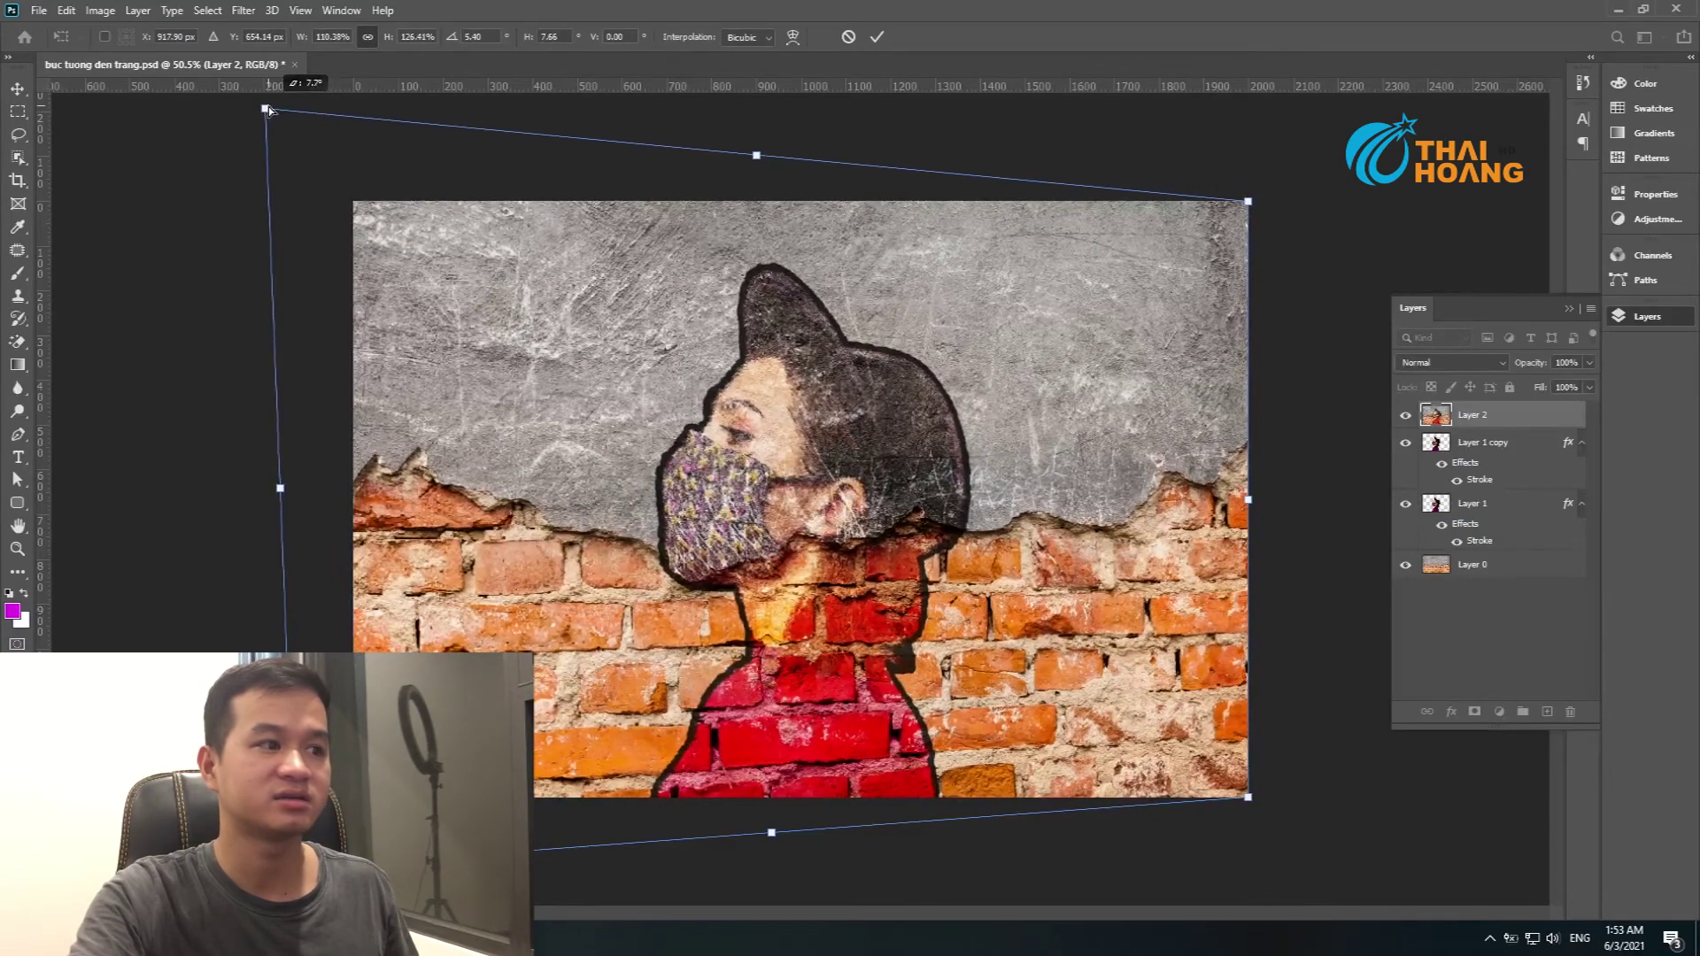
left_click_drag(295, 868, 264, 884)
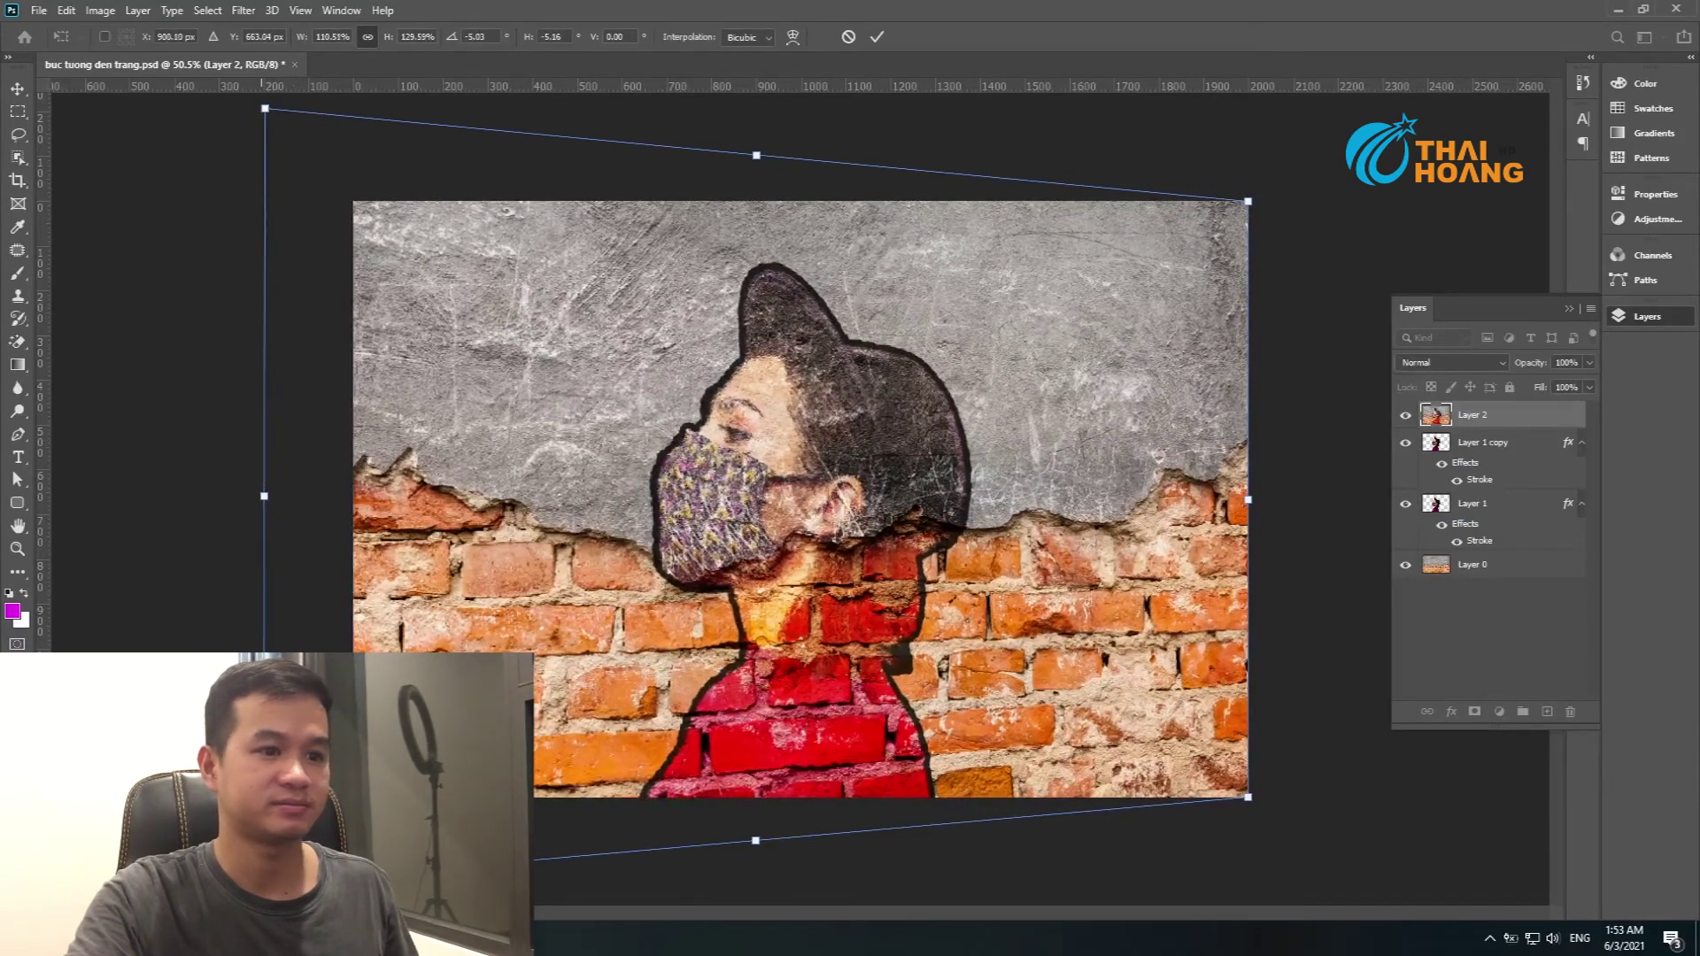
key("Return")
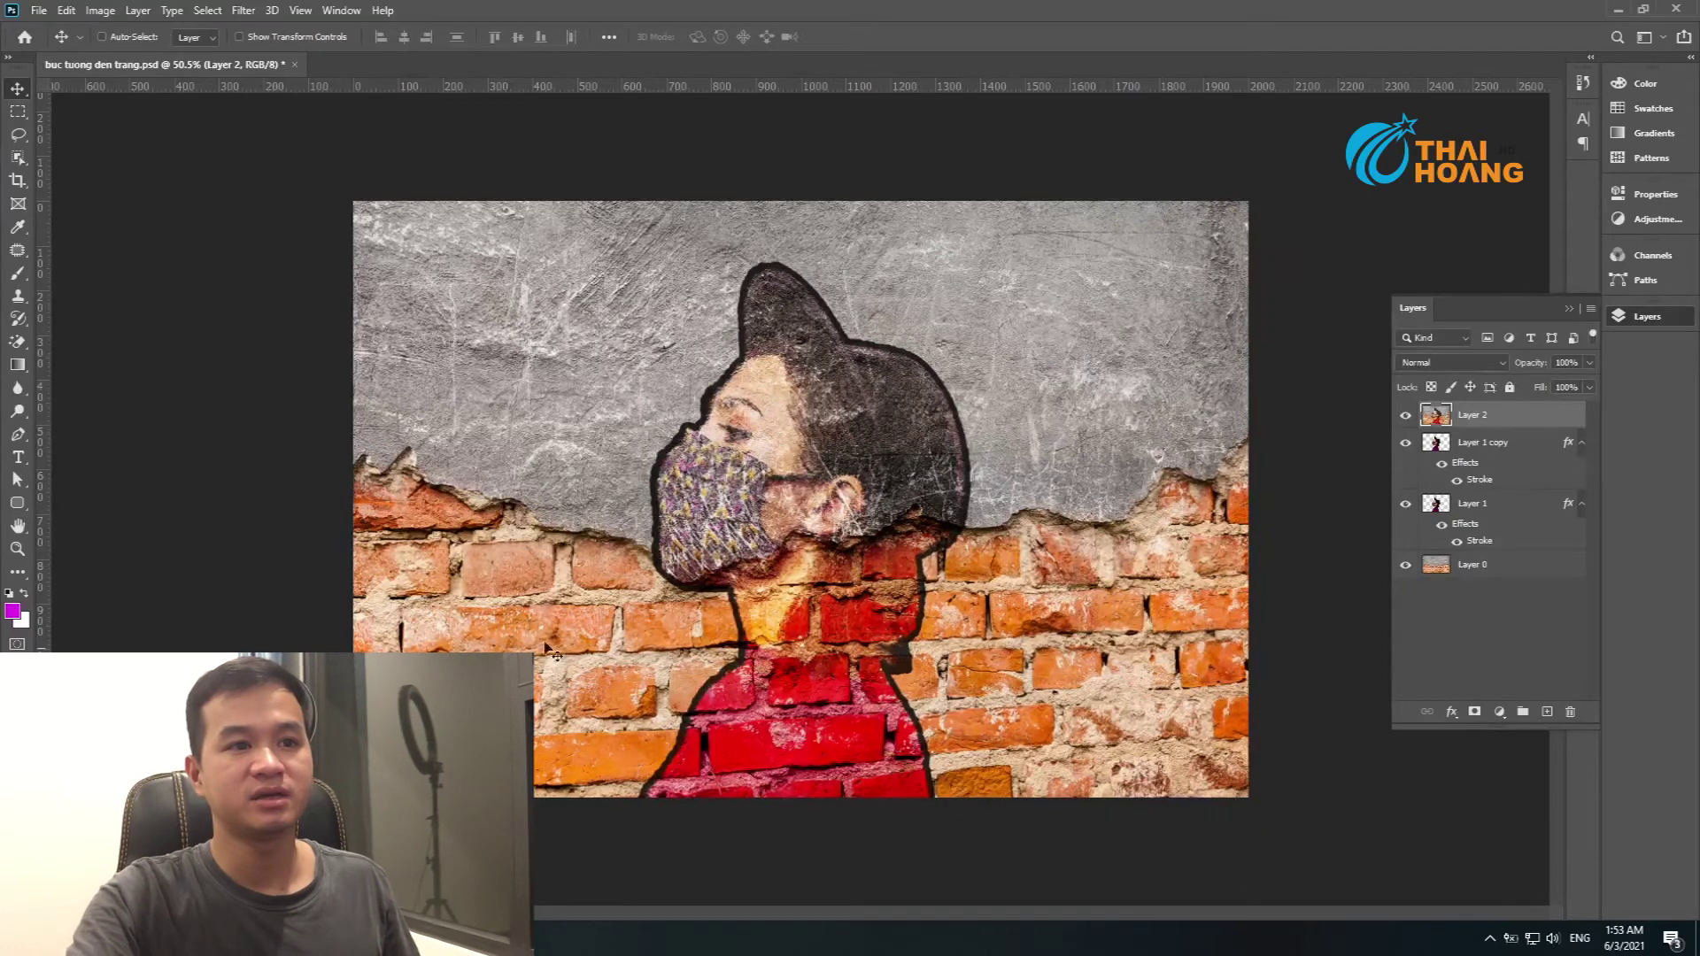
left_click(1546, 714)
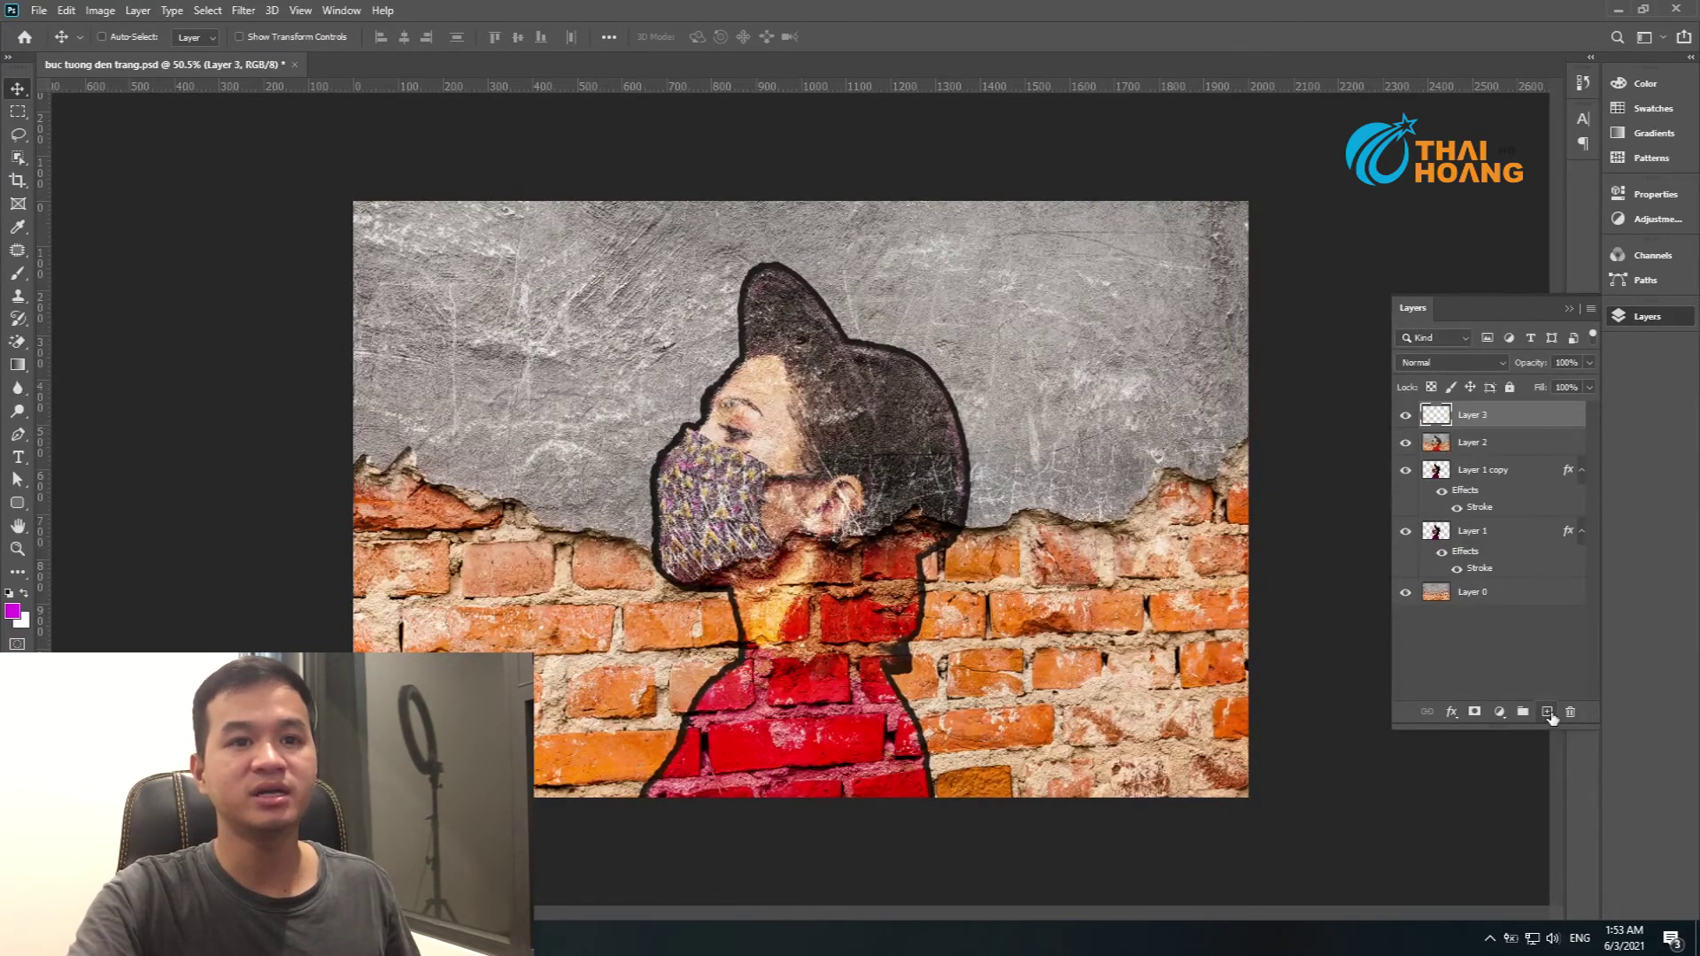
Fill the new Layer 3 with a white-to-black gradient running toward the right.
key("g")
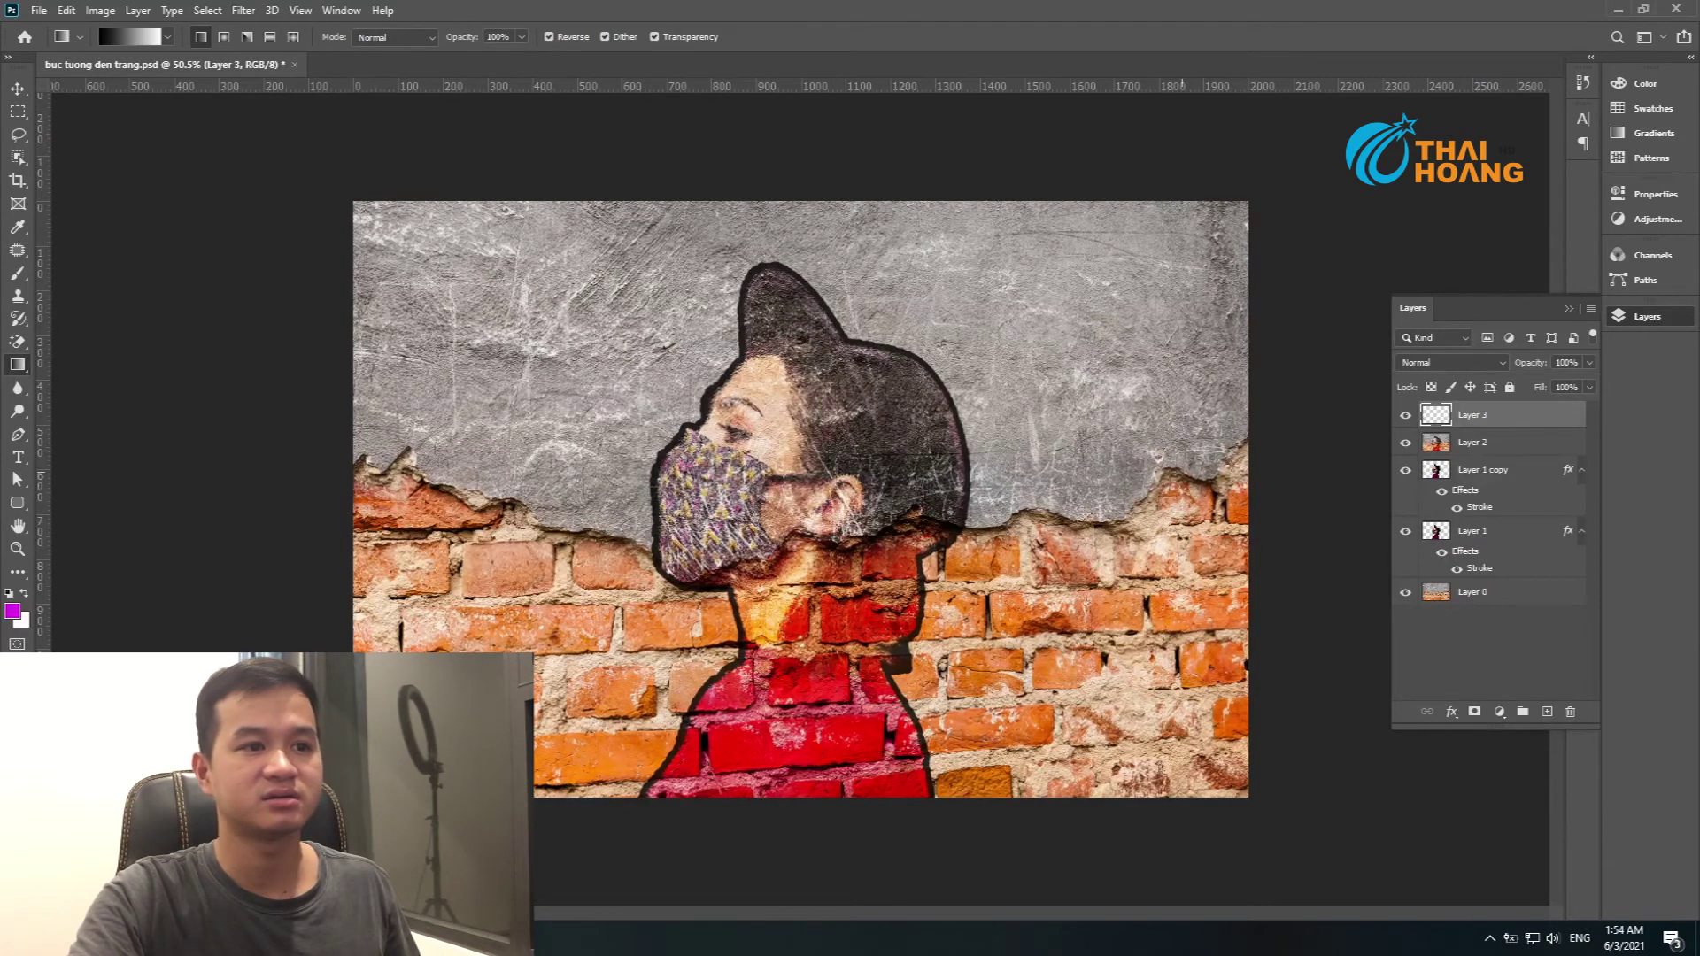
left_click_drag(571, 496, 1139, 502)
left_click_drag(843, 511, 1254, 511)
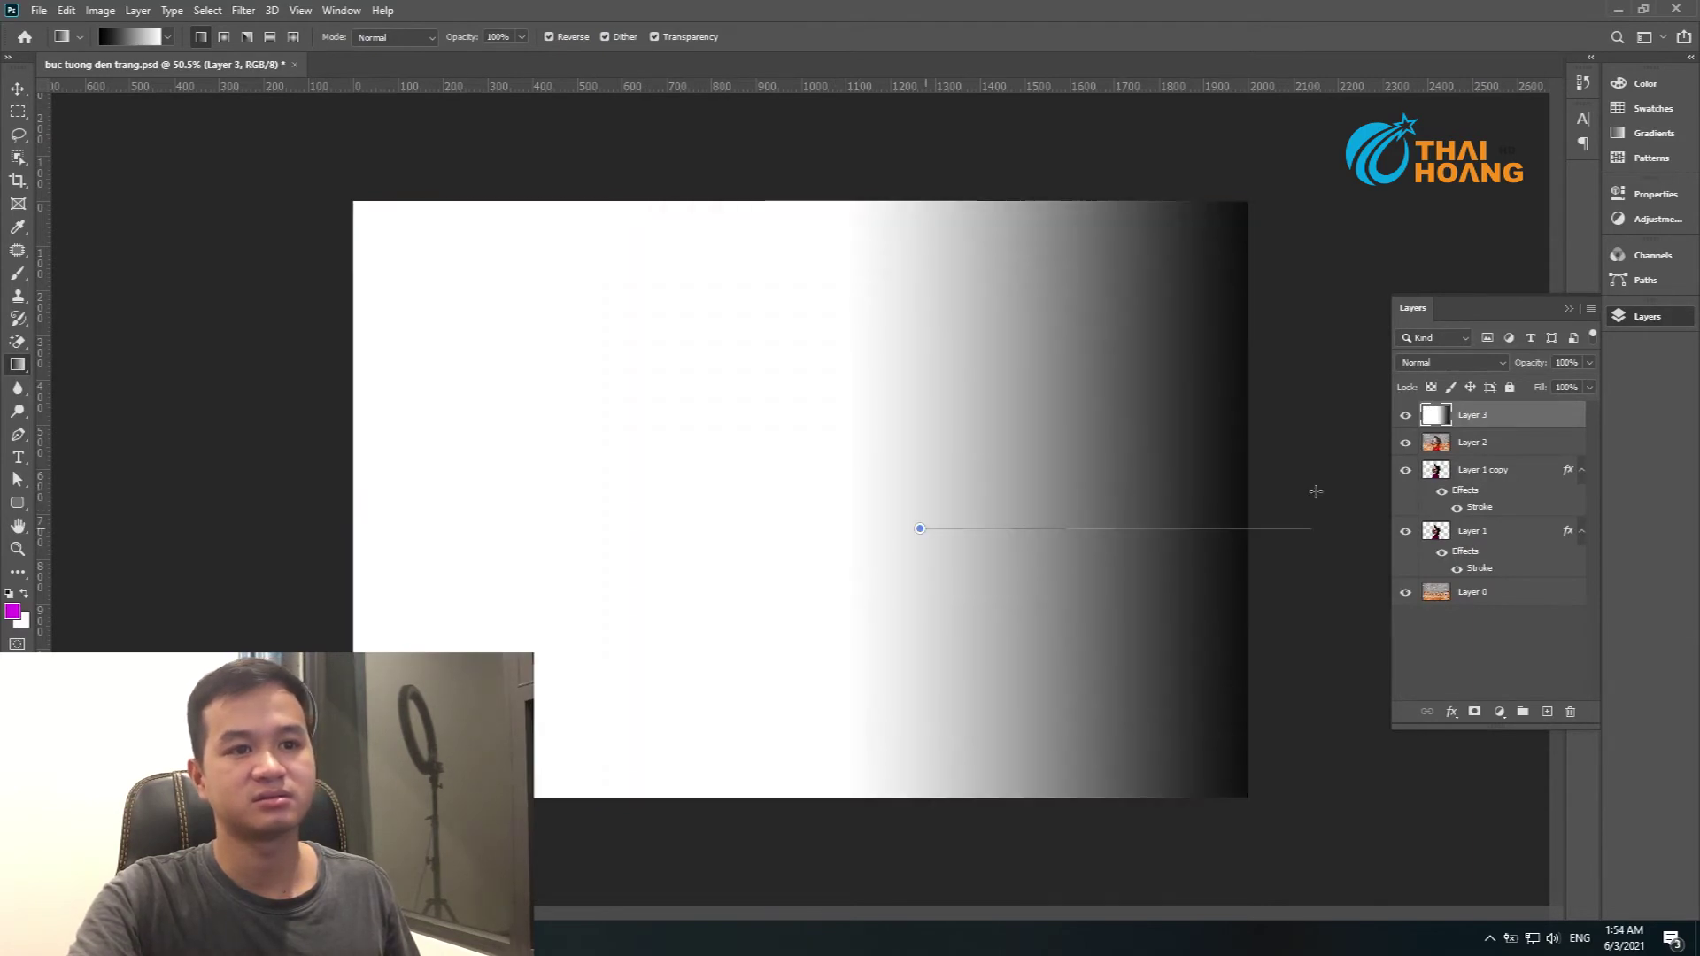
left_click_drag(917, 528, 1291, 529)
key("ctrl+z")
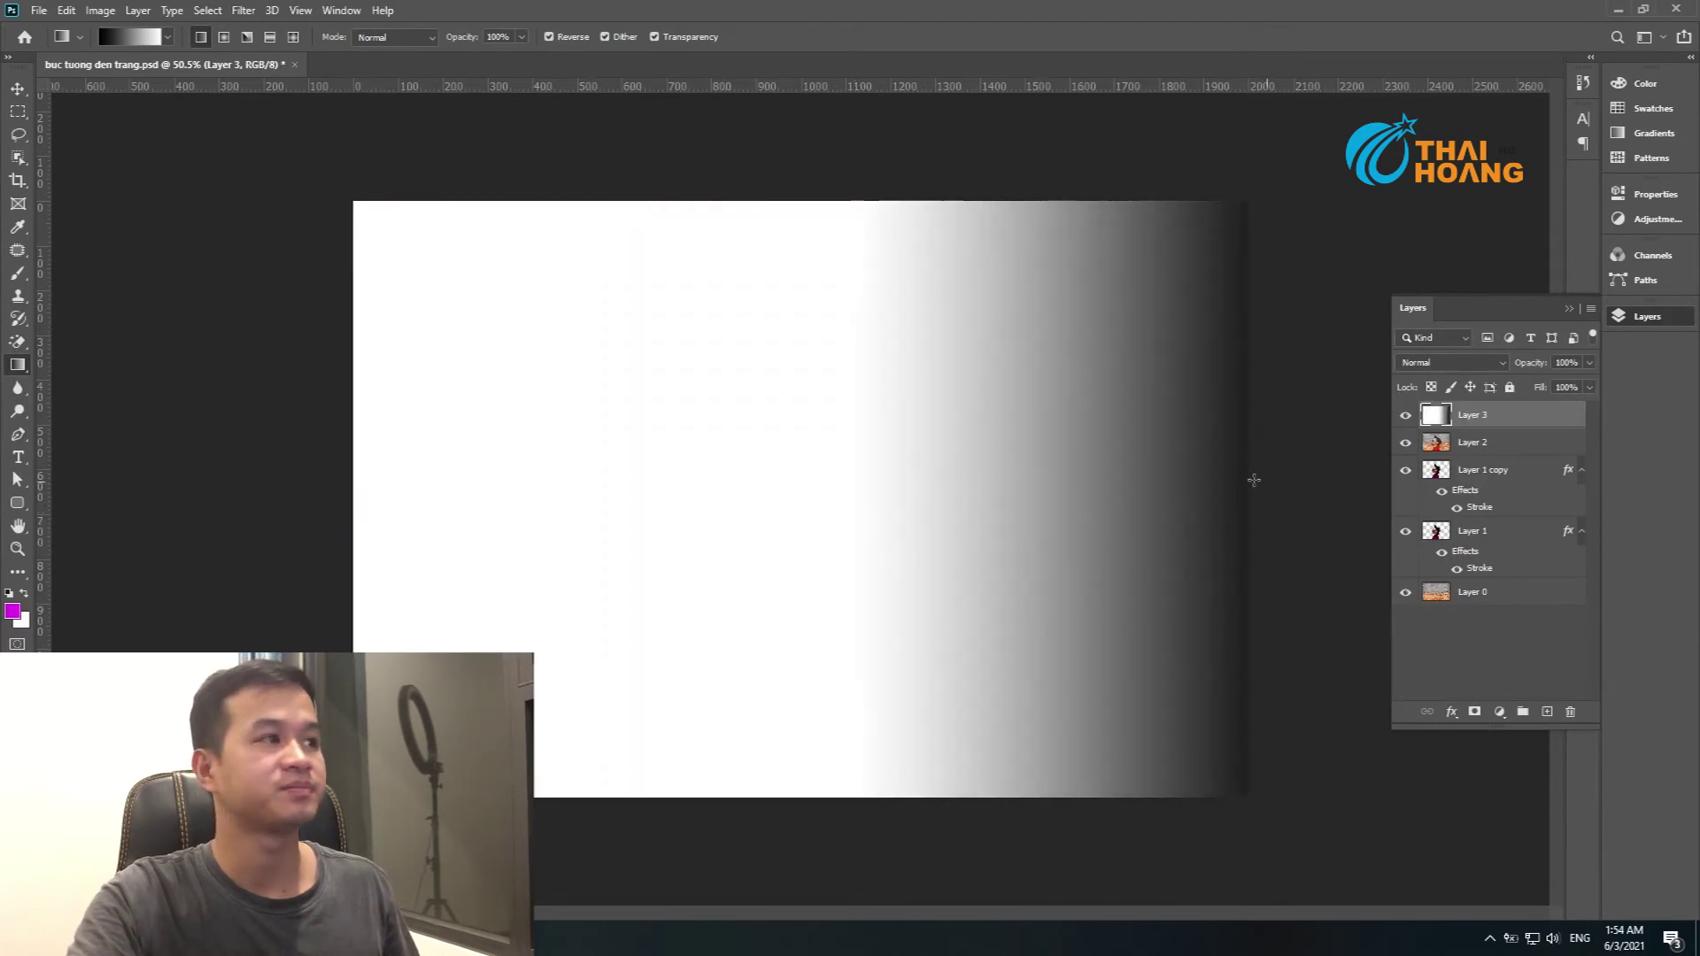
key("v")
Set the gradient layer to Multiply, narrow it toward the right, and lower opacity to 62%.
left_click(1443, 363)
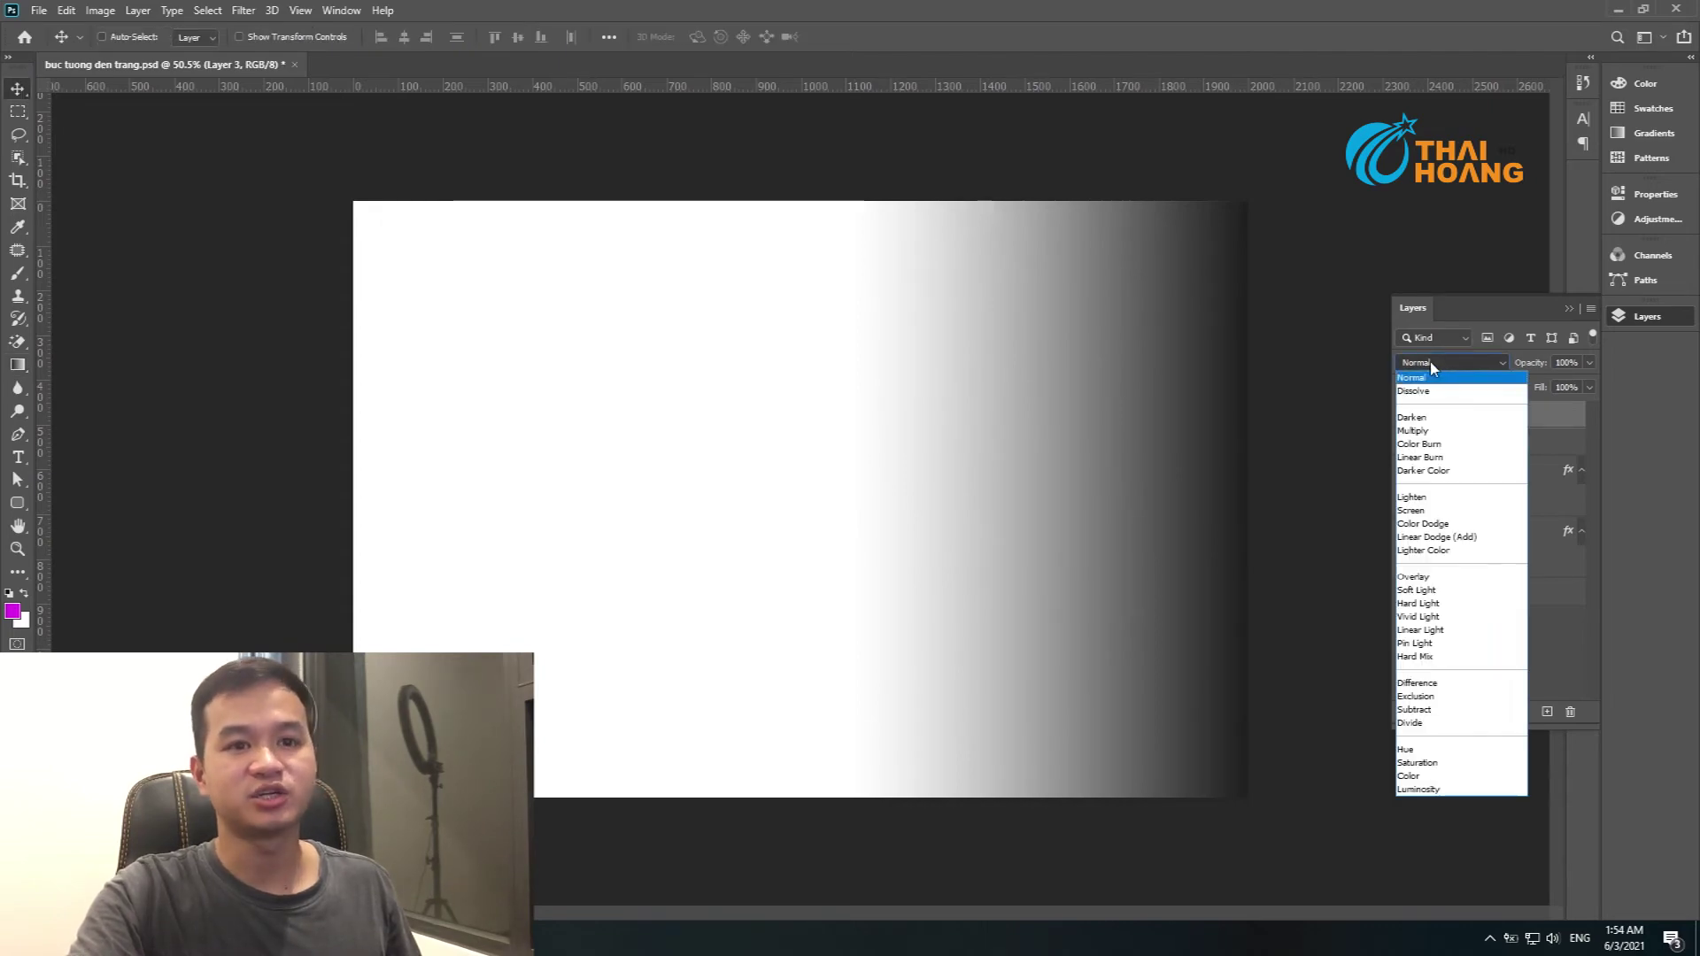
left_click(1452, 422)
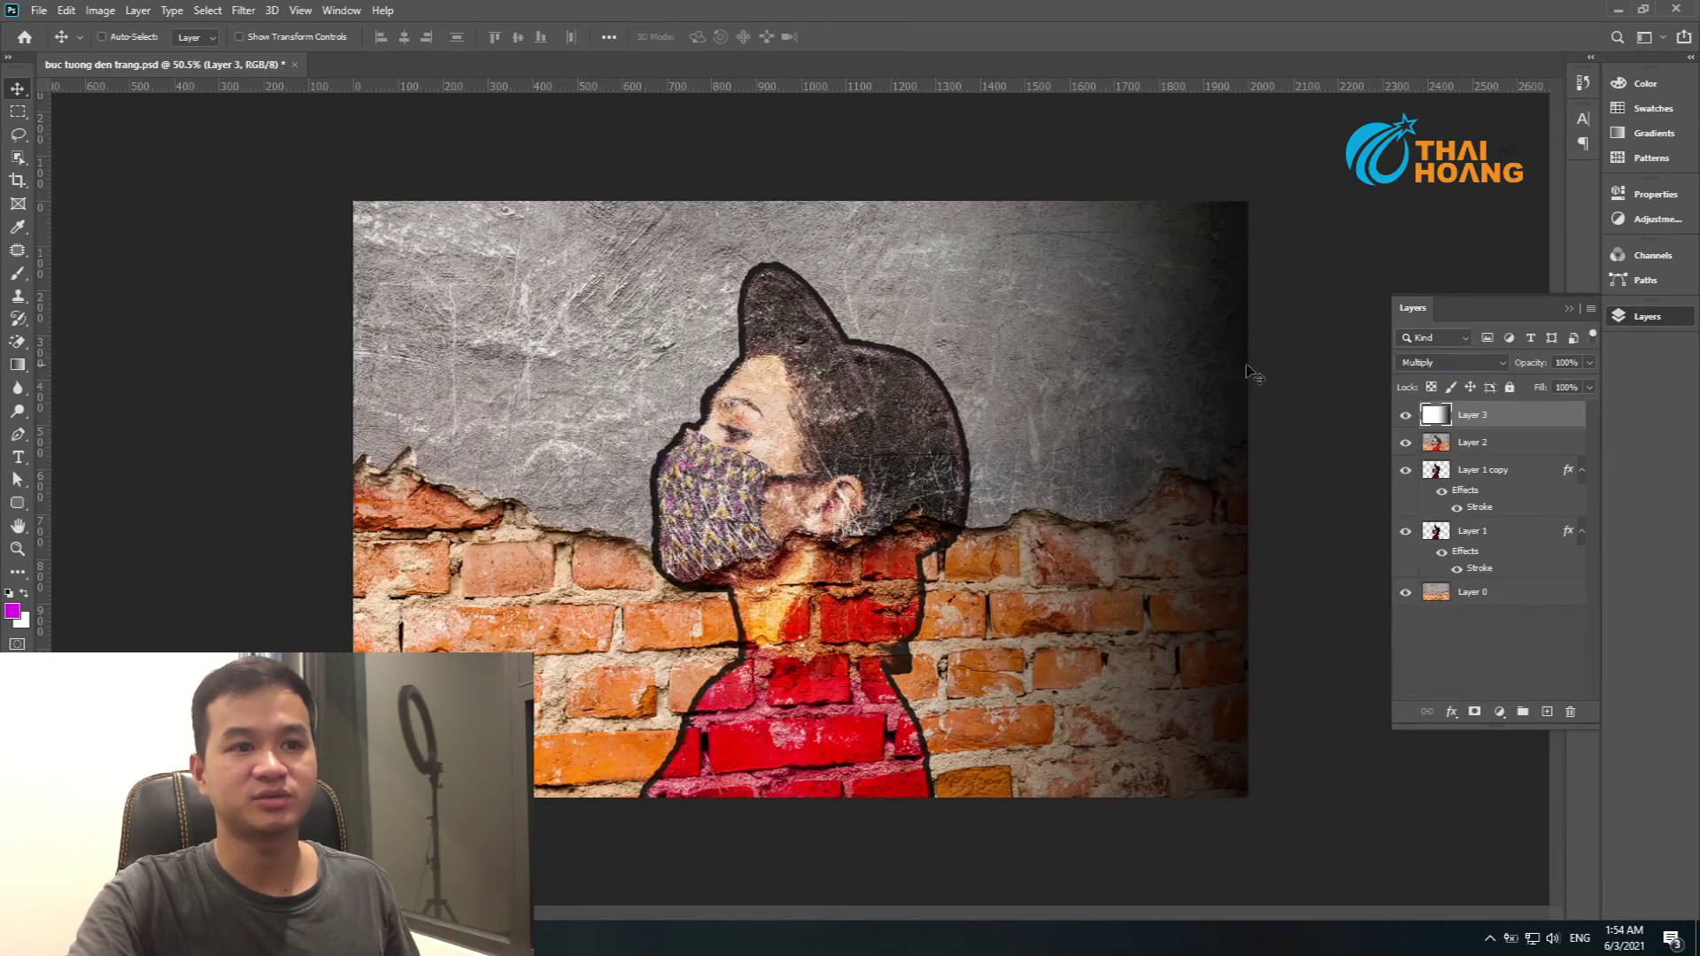
key("ctrl+t")
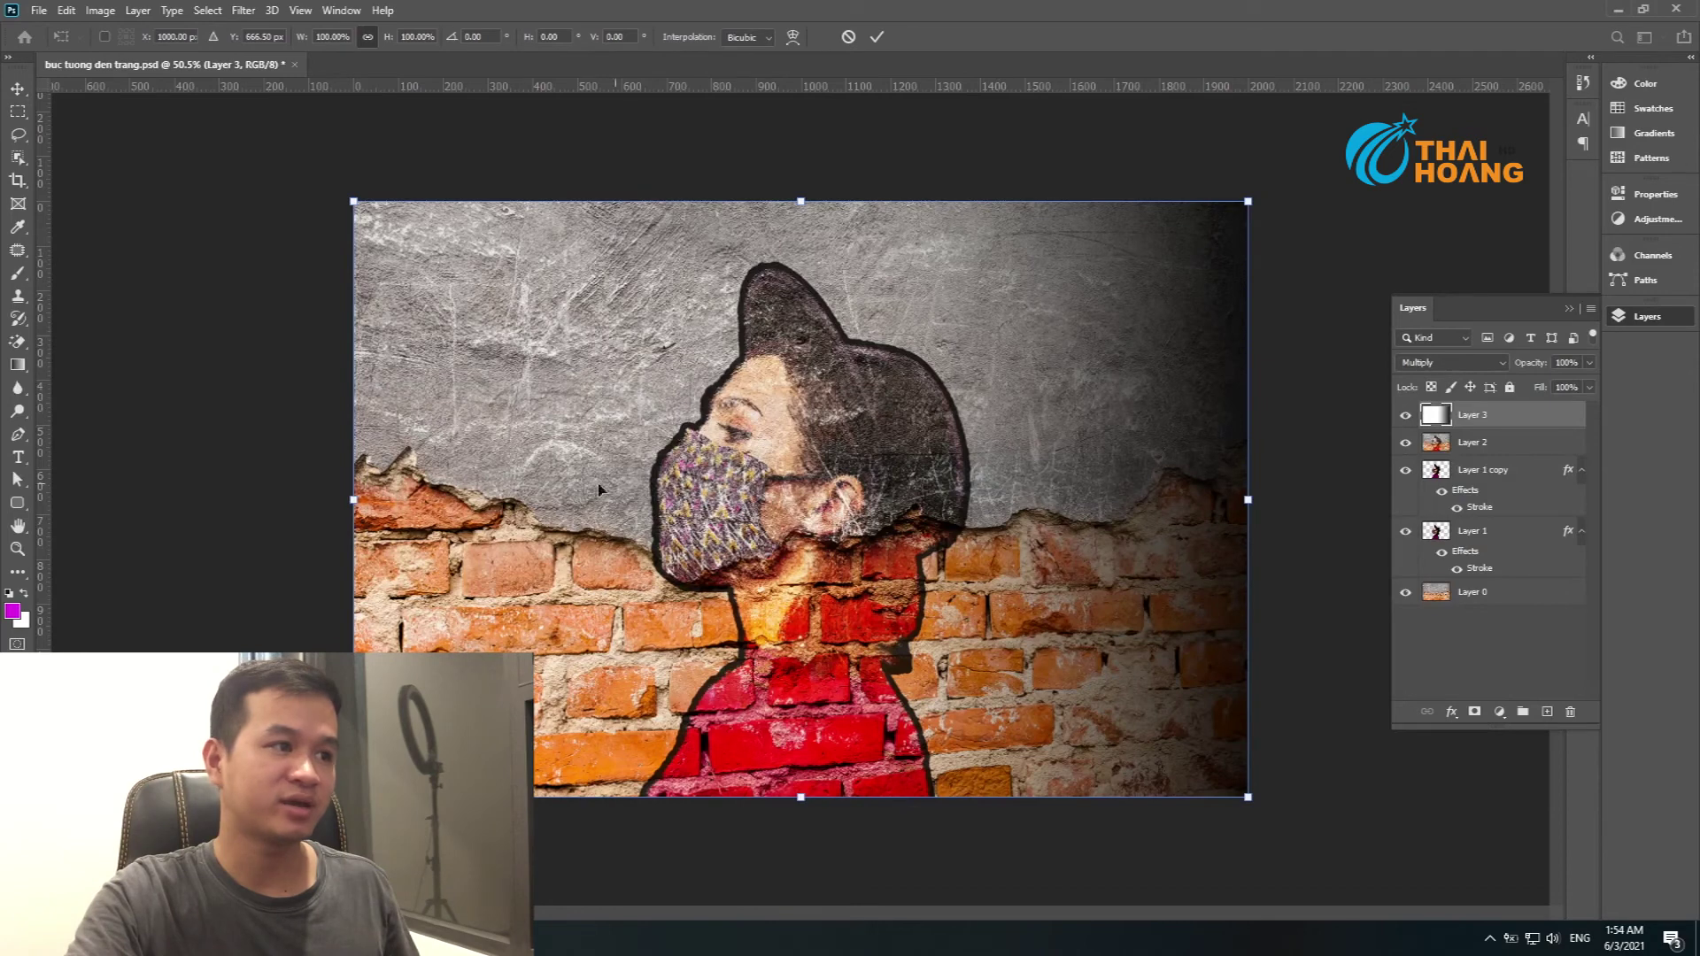
left_click_drag(354, 499, 582, 473)
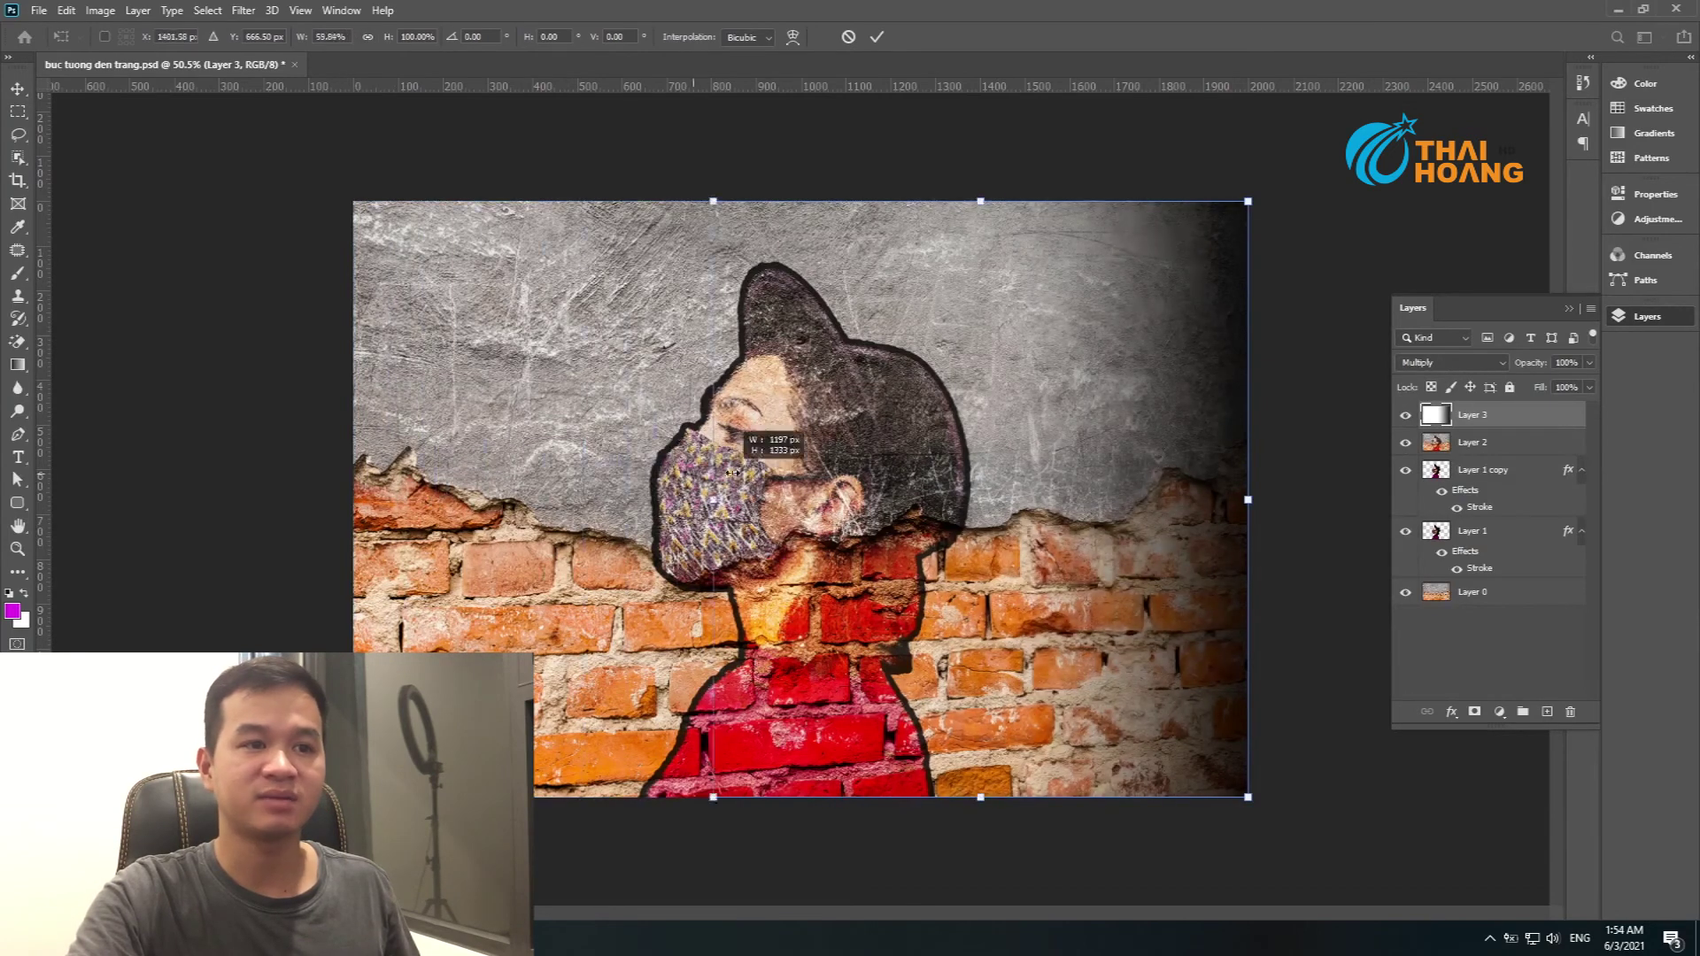
left_click_drag(582, 473, 563, 475)
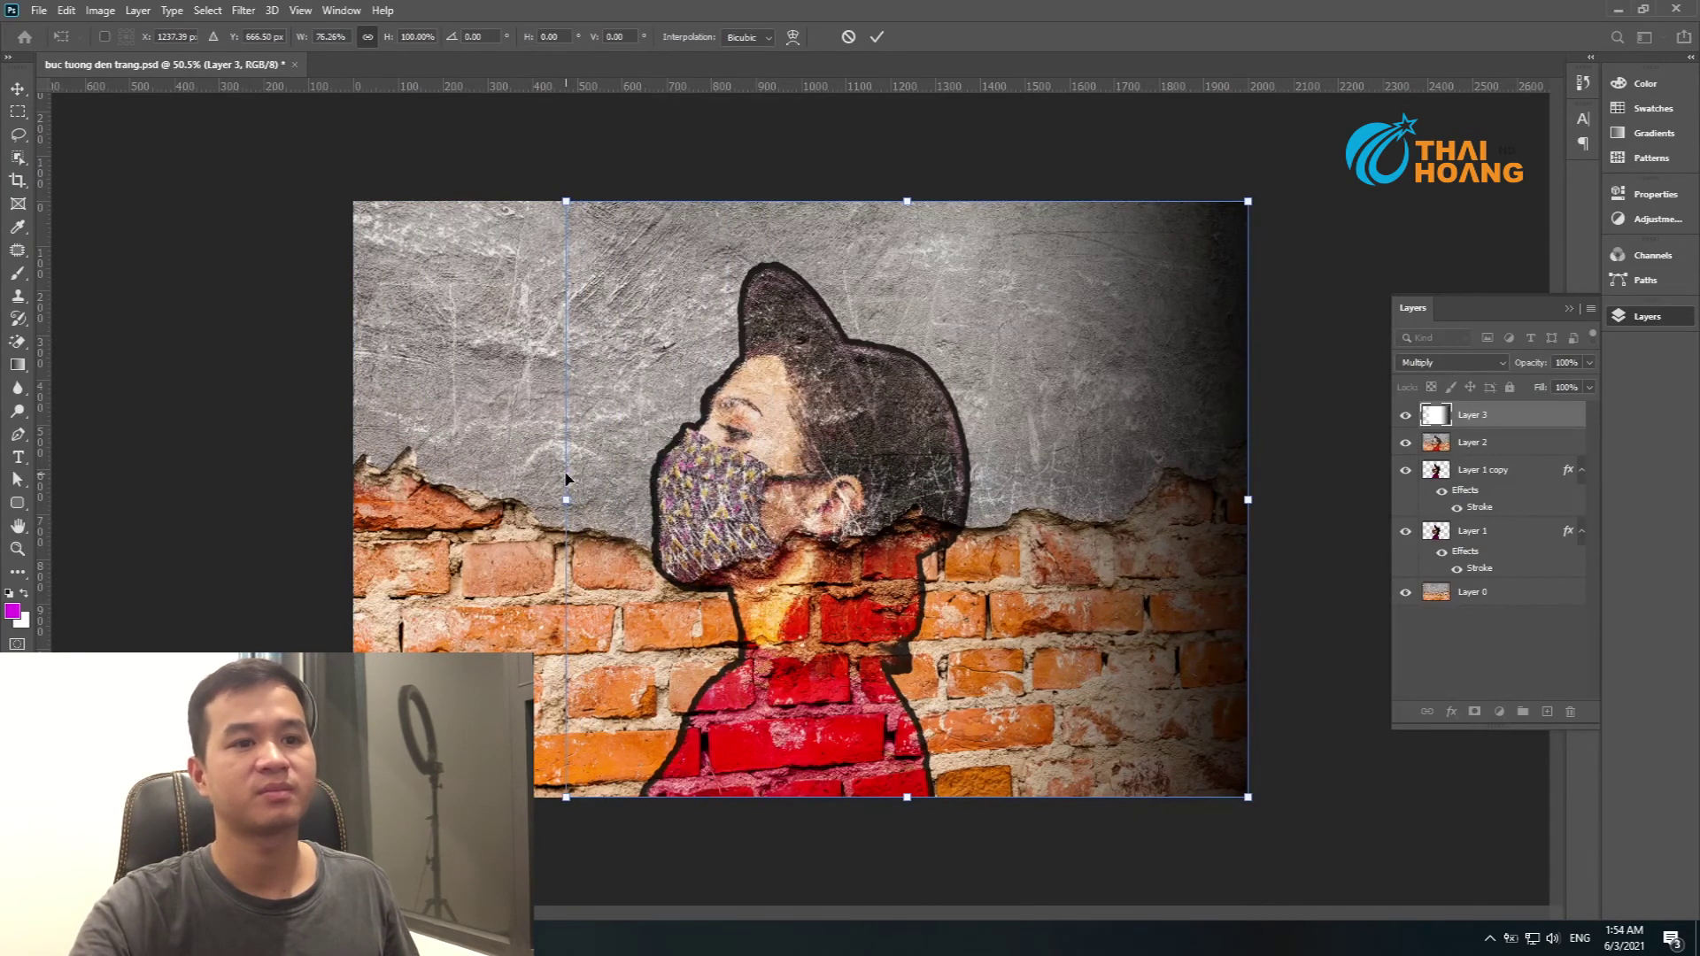
key("Return")
left_click(1590, 367)
left_click_drag(1565, 387, 1556, 387)
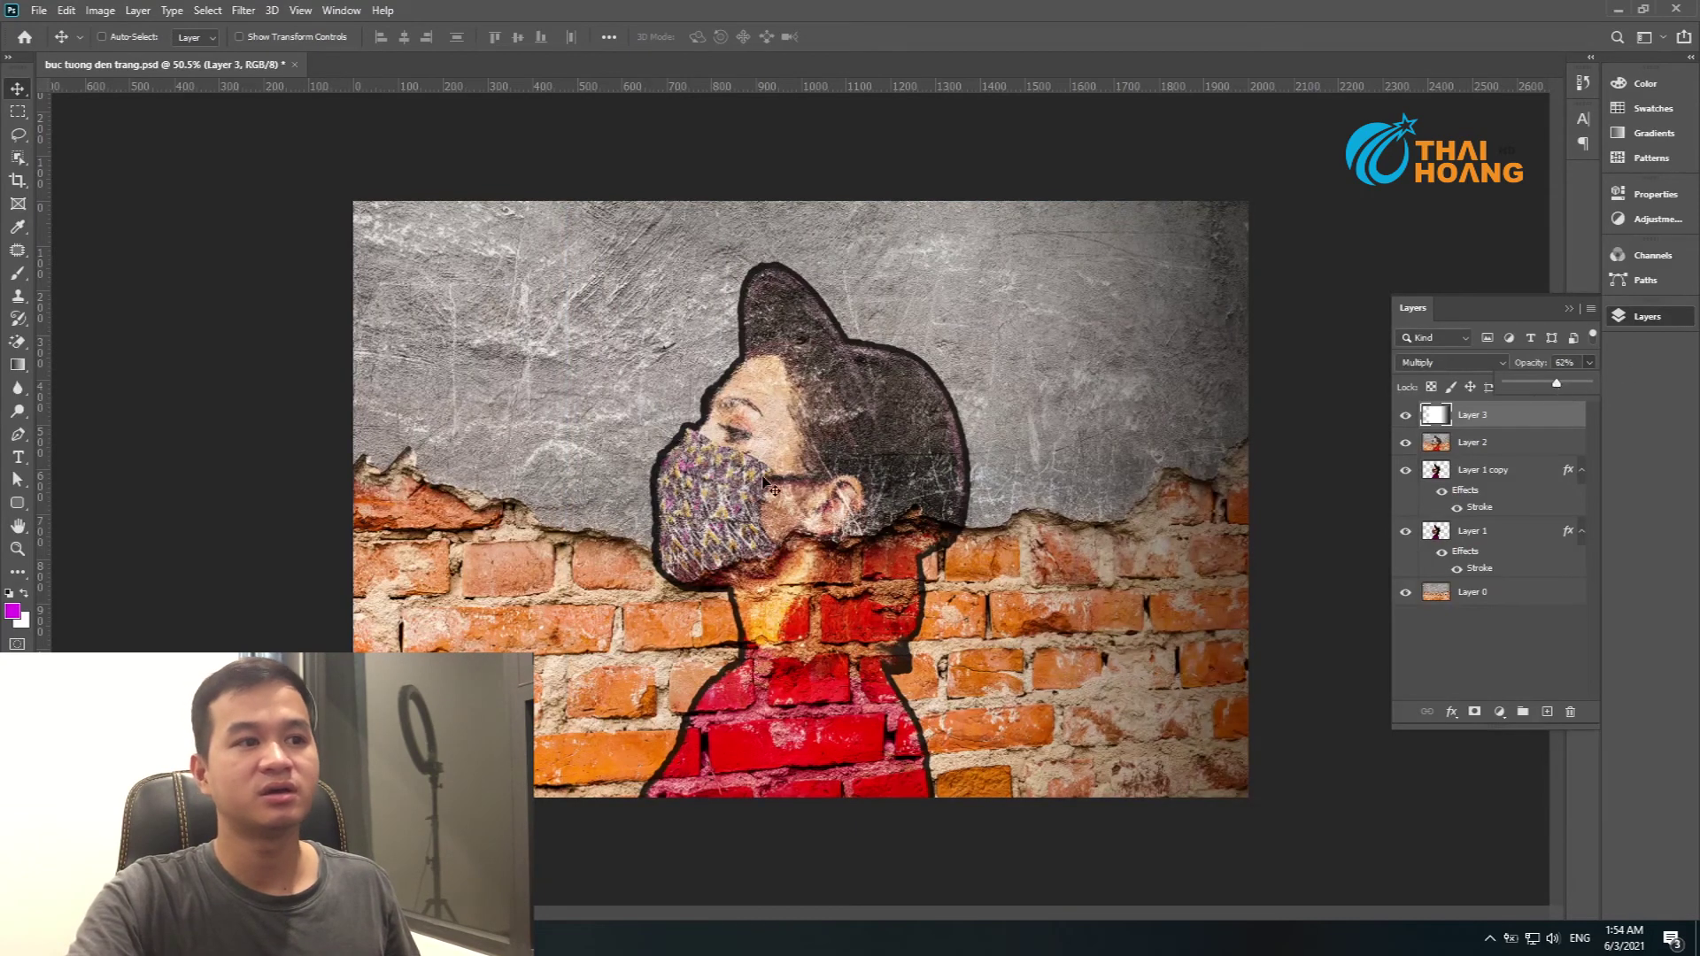
left_click(1568, 313)
key("ctrl+0")
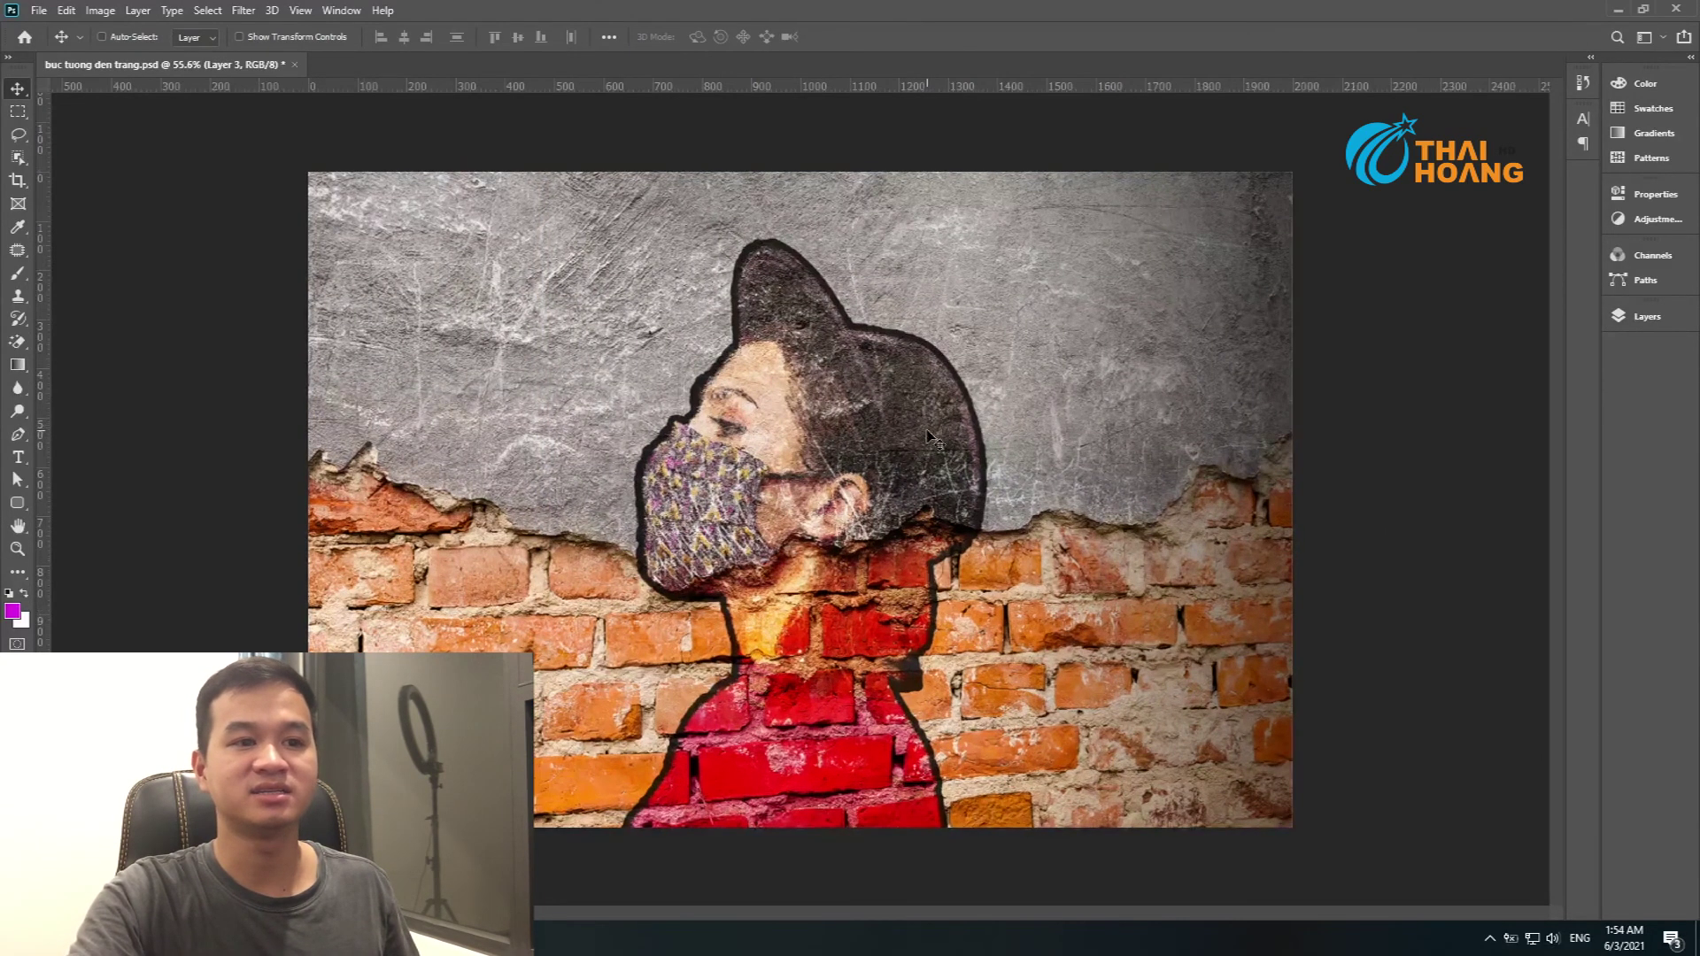